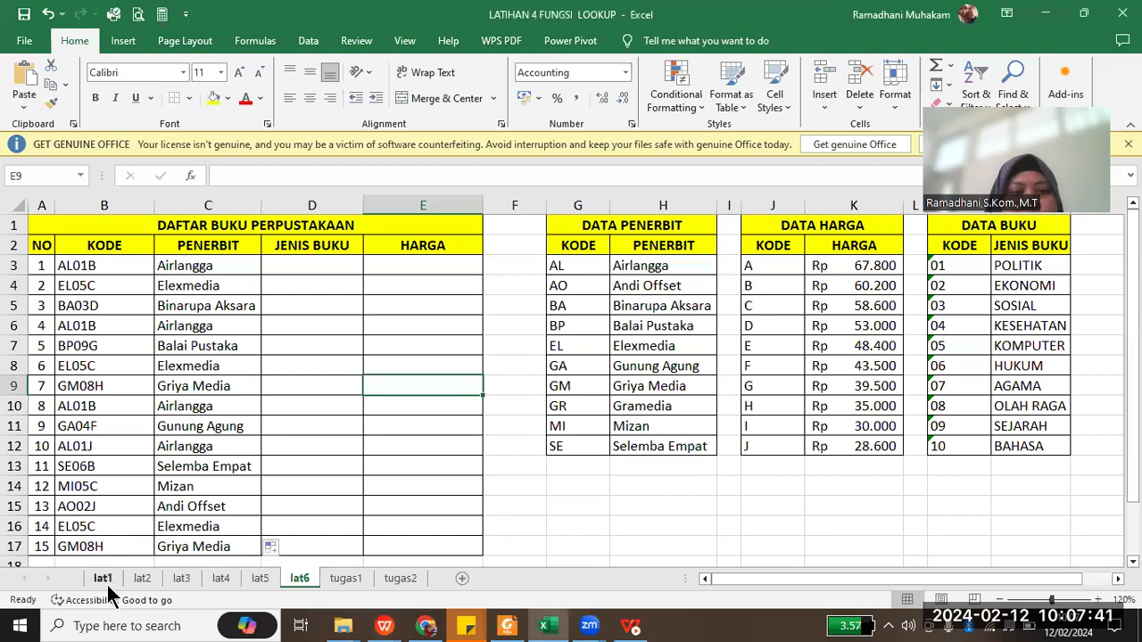
# On the lat1 sheet, examine the KODE, LULUSAN and GAJI headings of the comparison table.
pyautogui.click(751, 530)
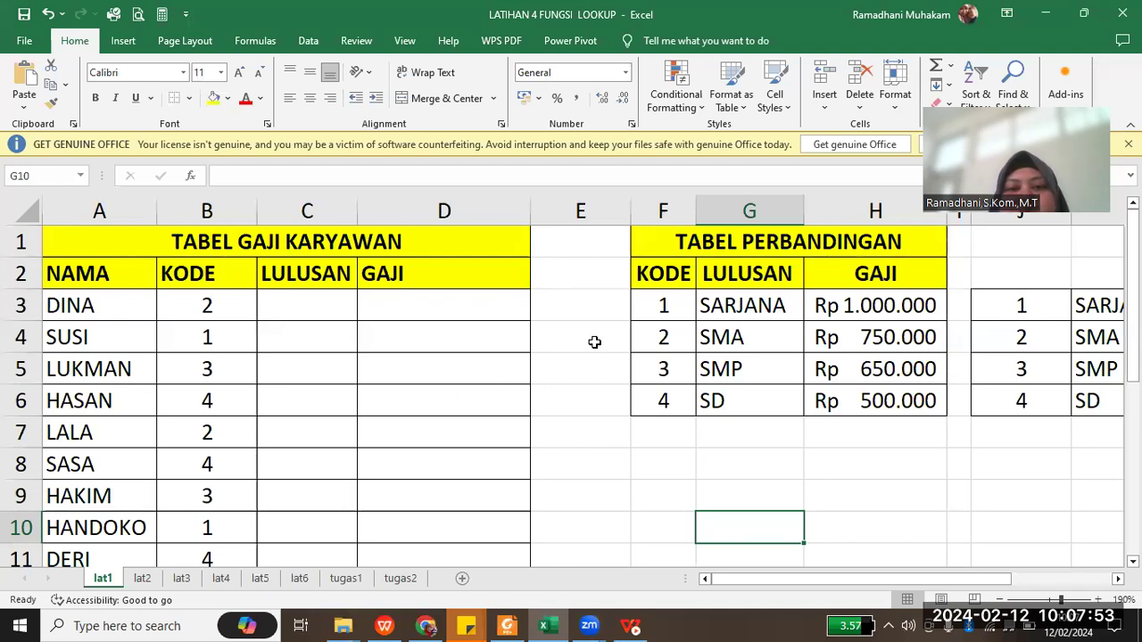
pyautogui.click(658, 272)
pyautogui.click(729, 272)
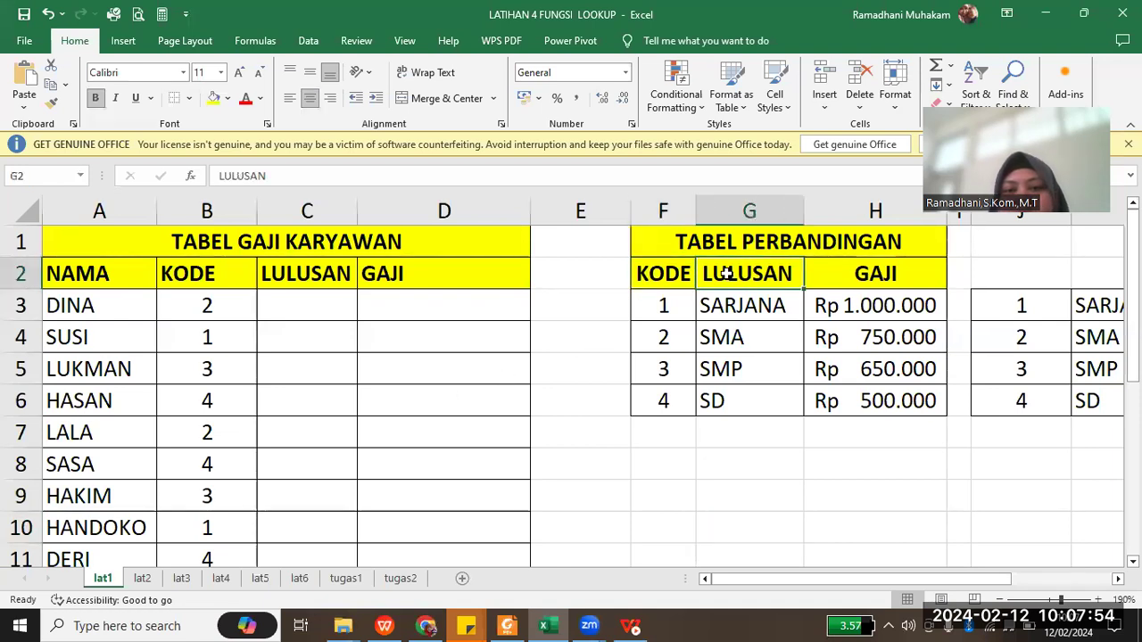
pyautogui.click(822, 275)
pyautogui.click(690, 273)
pyautogui.click(728, 275)
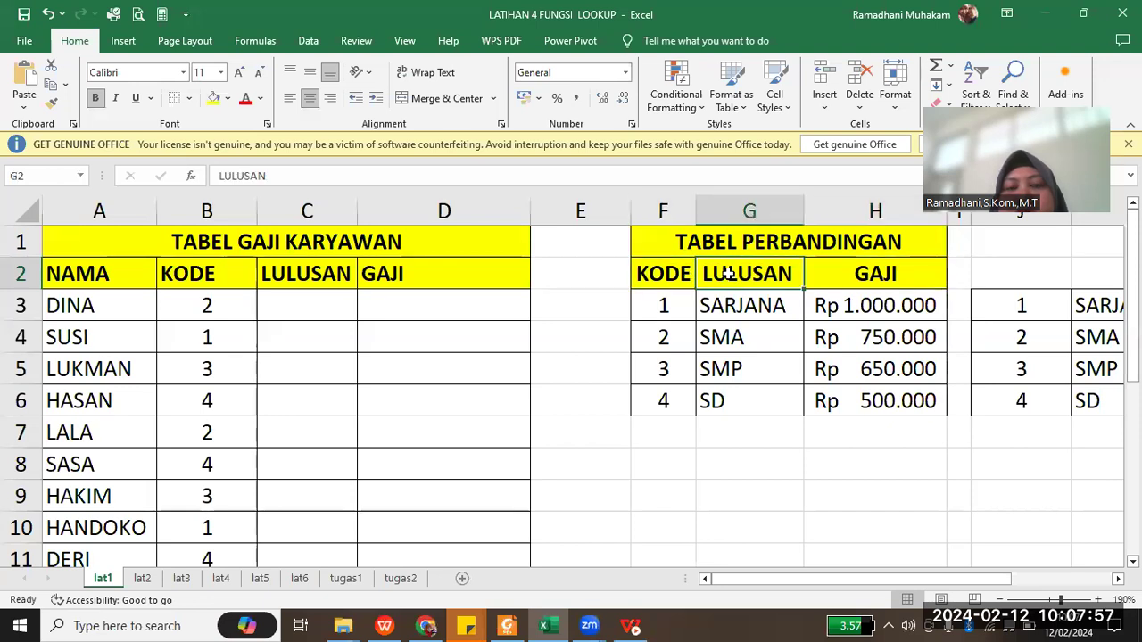
pyautogui.click(830, 278)
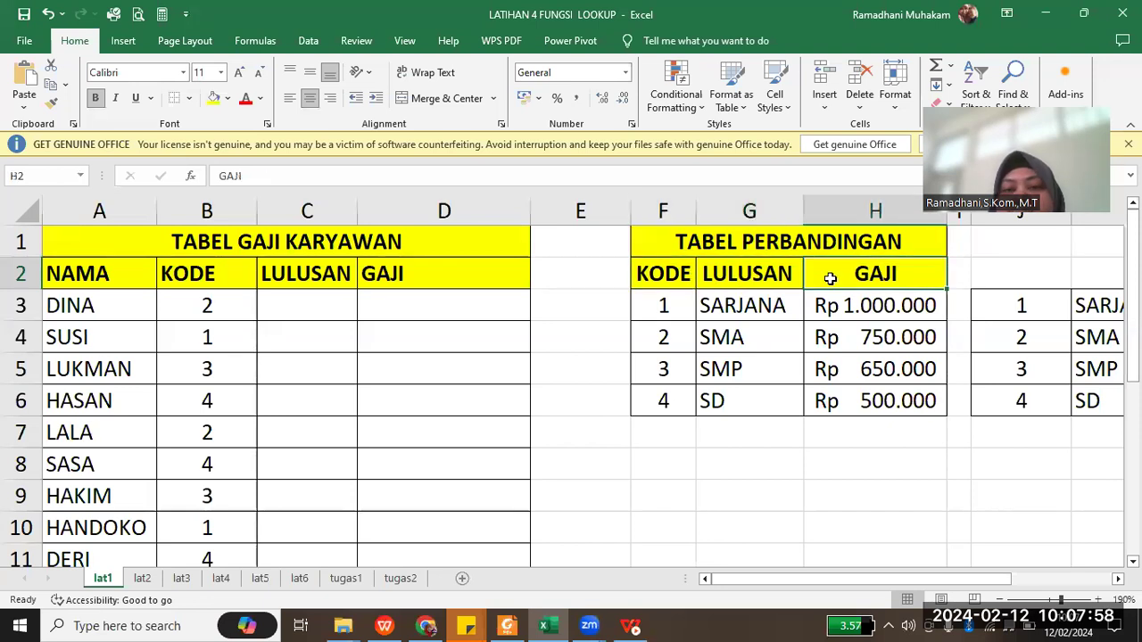
pyautogui.click(732, 274)
pyautogui.click(669, 273)
pyautogui.click(740, 273)
pyautogui.click(837, 282)
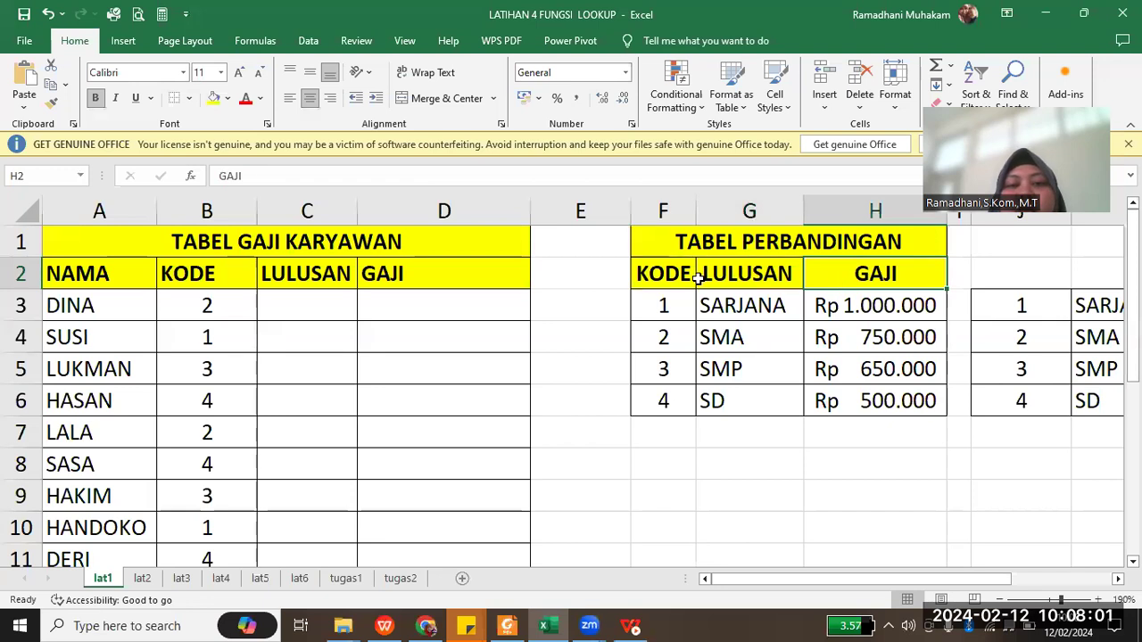
pyautogui.click(622, 309)
pyautogui.click(612, 331)
pyautogui.click(604, 365)
pyautogui.click(605, 323)
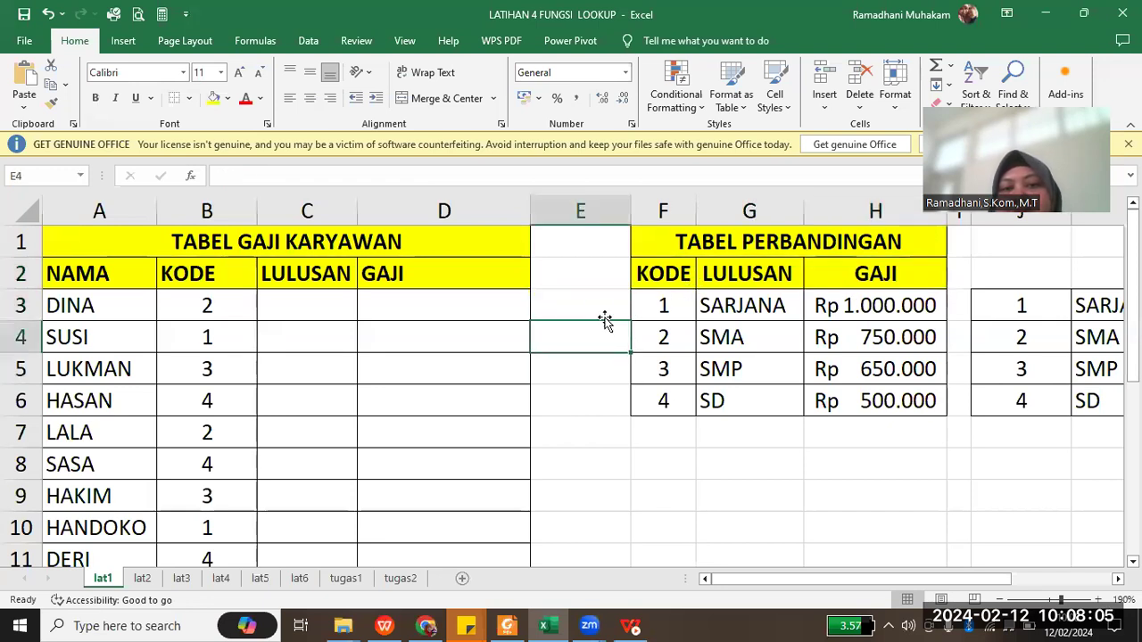
pyautogui.click(604, 310)
pyautogui.click(600, 345)
pyautogui.click(595, 318)
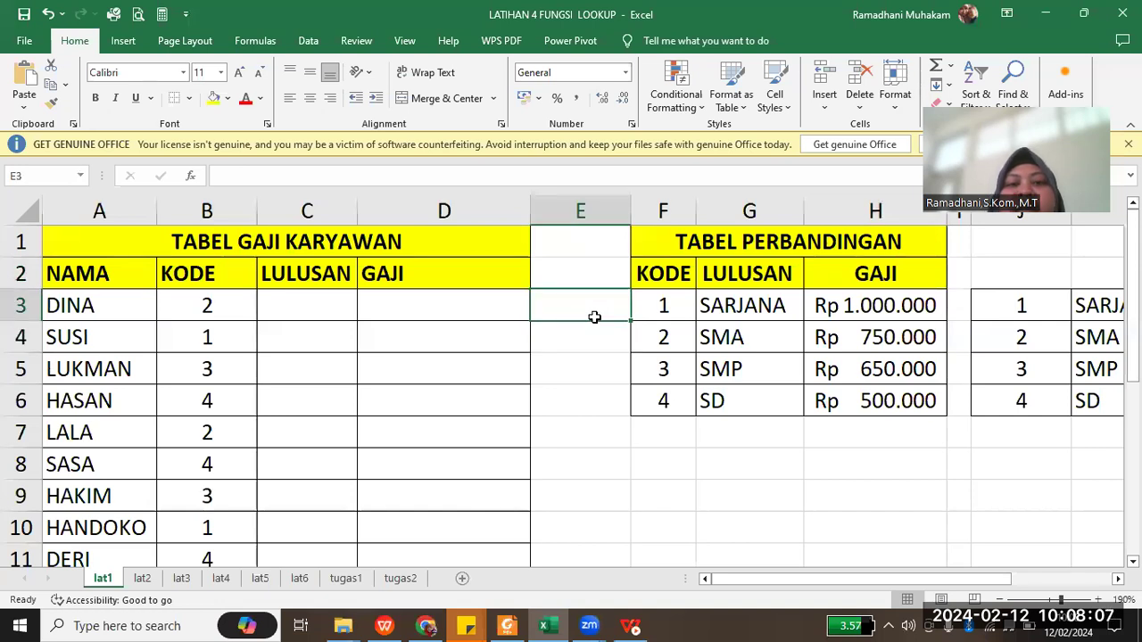
pyautogui.click(579, 364)
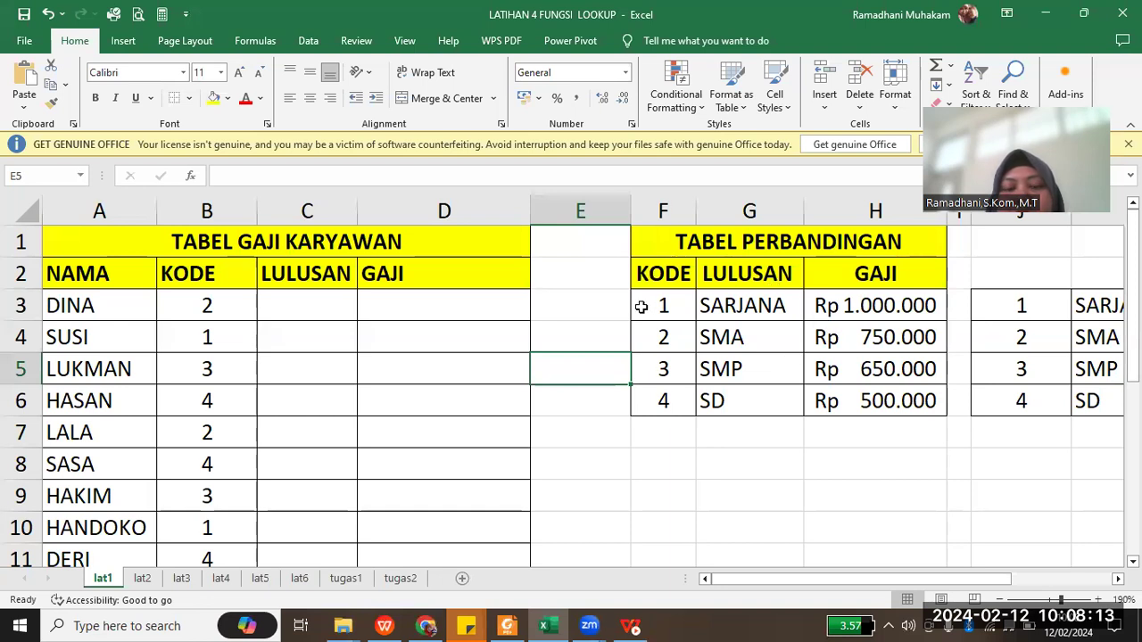
pyautogui.click(837, 442)
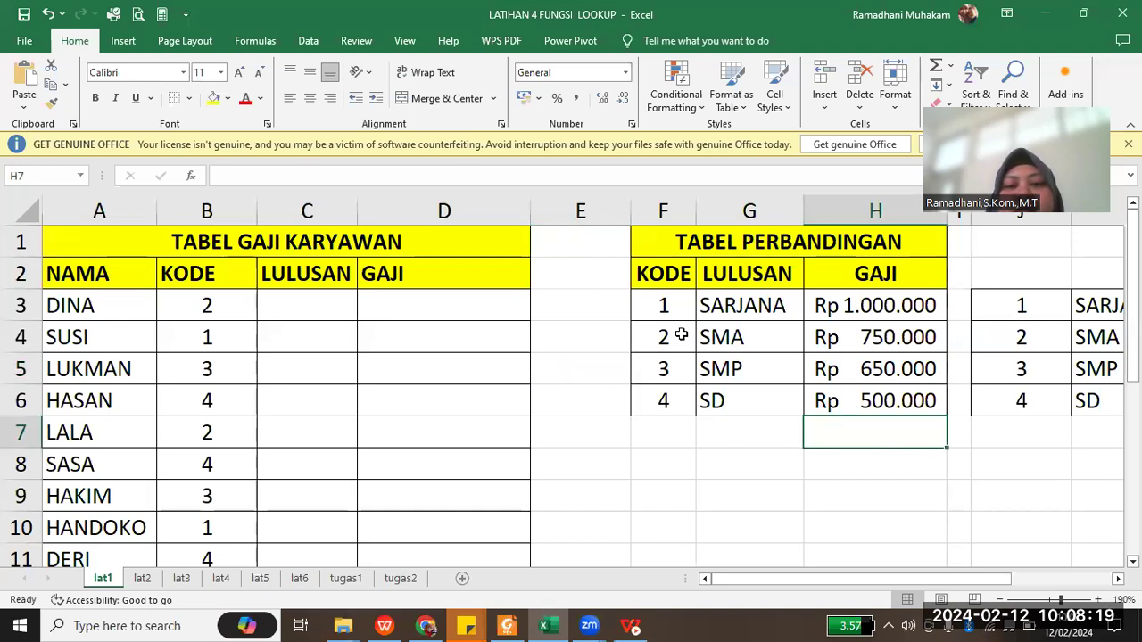
pyautogui.moveTo(658, 304); pyautogui.dragTo(879, 401)
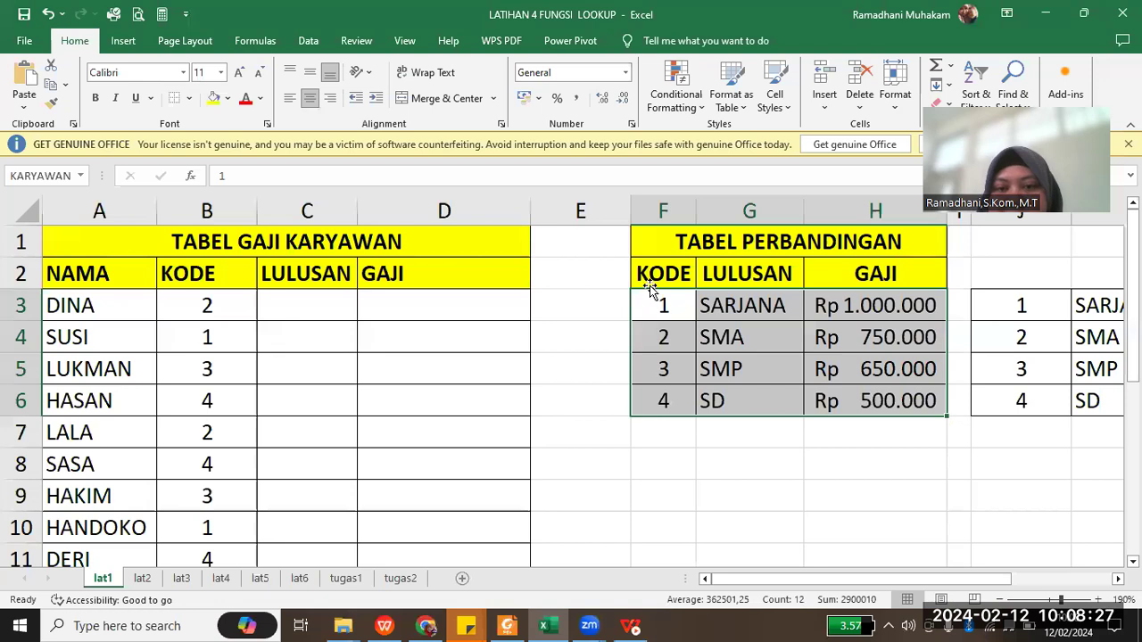
pyautogui.moveTo(664, 274); pyautogui.dragTo(852, 276)
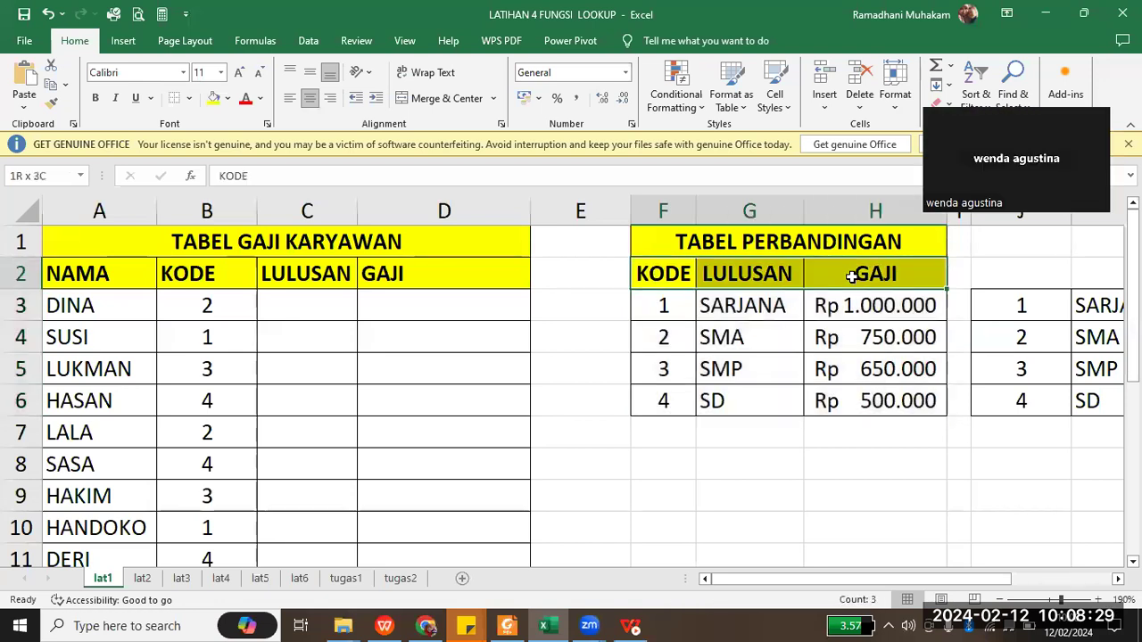
pyautogui.click(667, 307)
pyautogui.moveTo(668, 306); pyautogui.dragTo(883, 409)
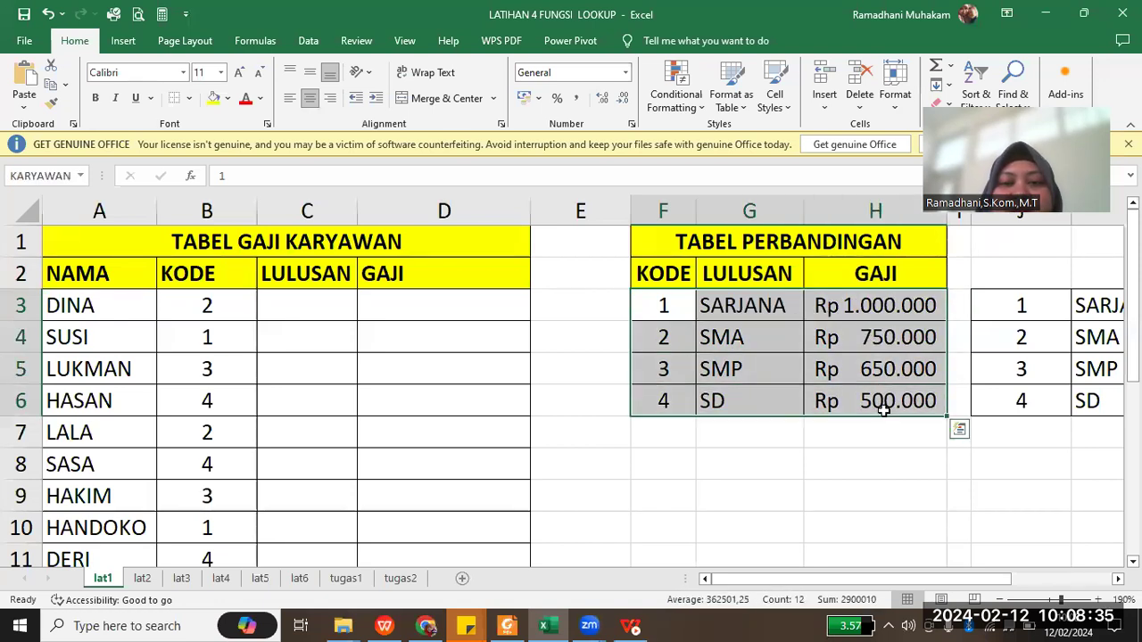
pyautogui.rightClick(773, 376)
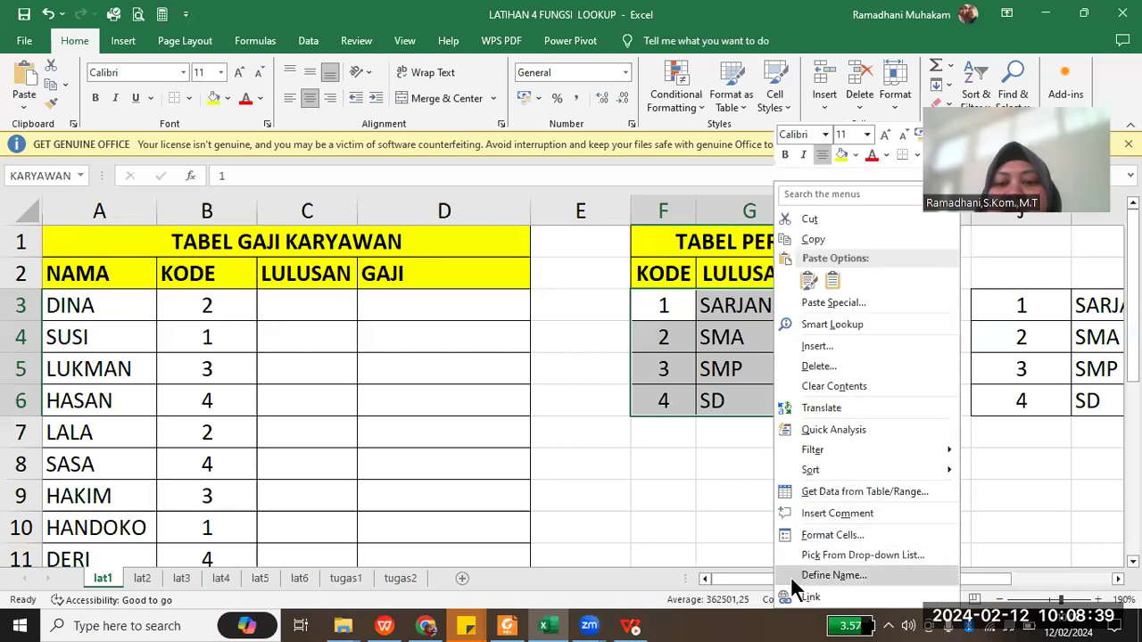
pyautogui.click(849, 573)
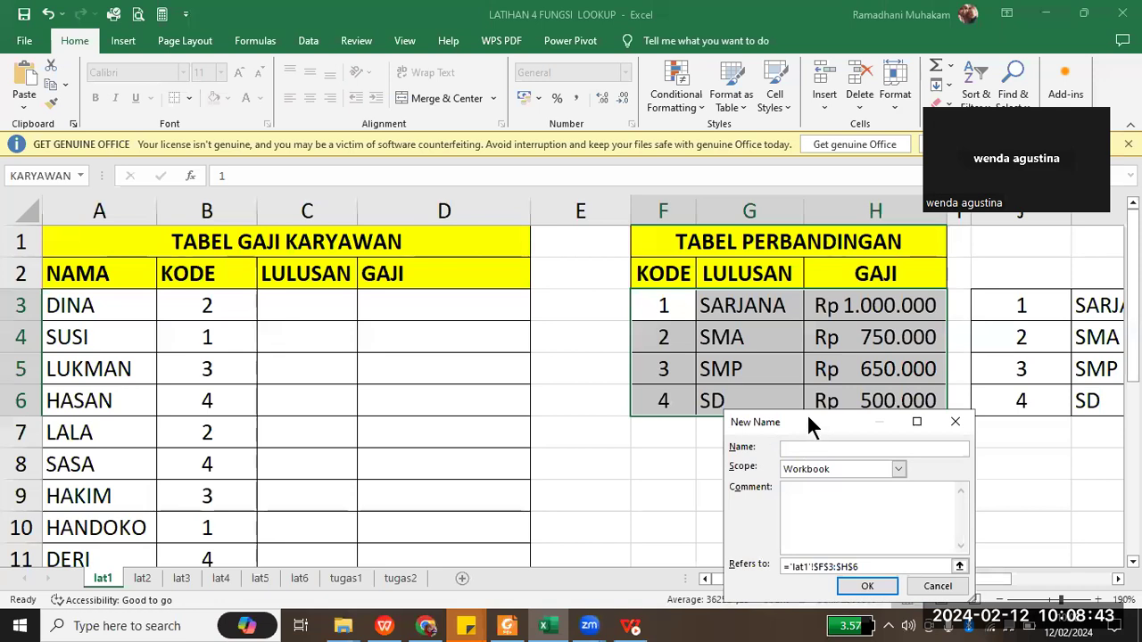
pyautogui.moveTo(807, 414); pyautogui.dragTo(807, 309)
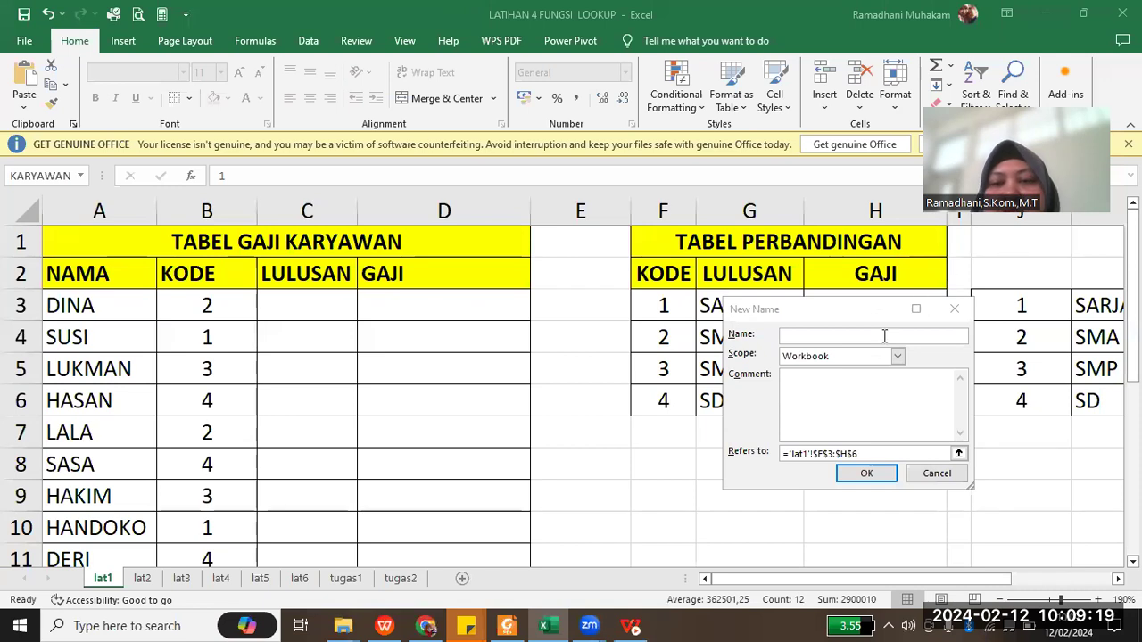
pyautogui.click(789, 335)
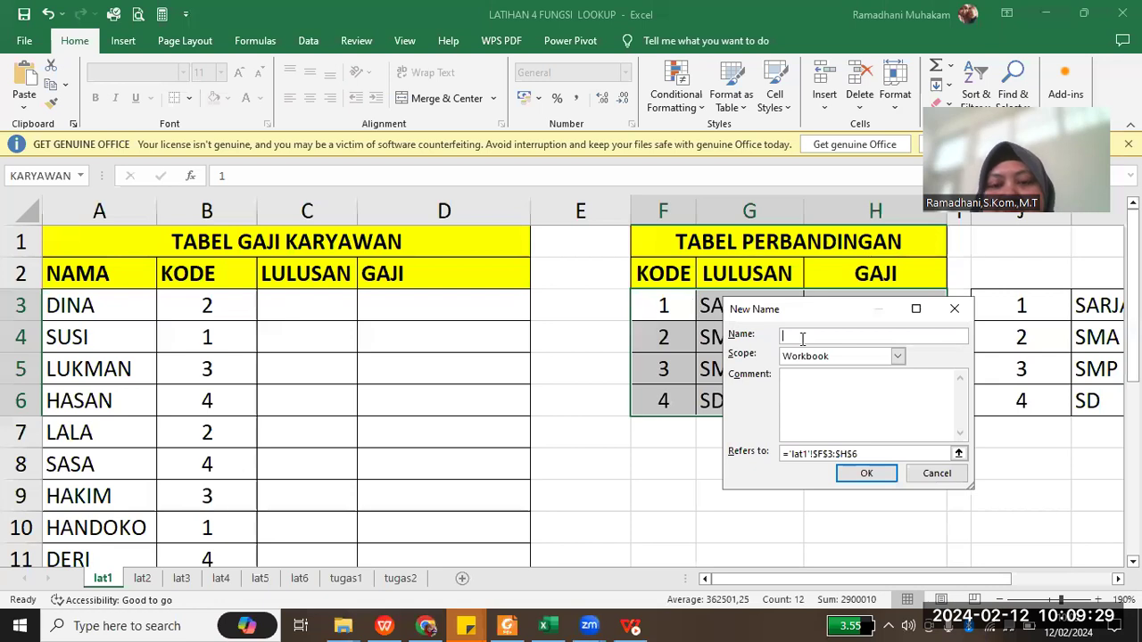
pyautogui.click(814, 455)
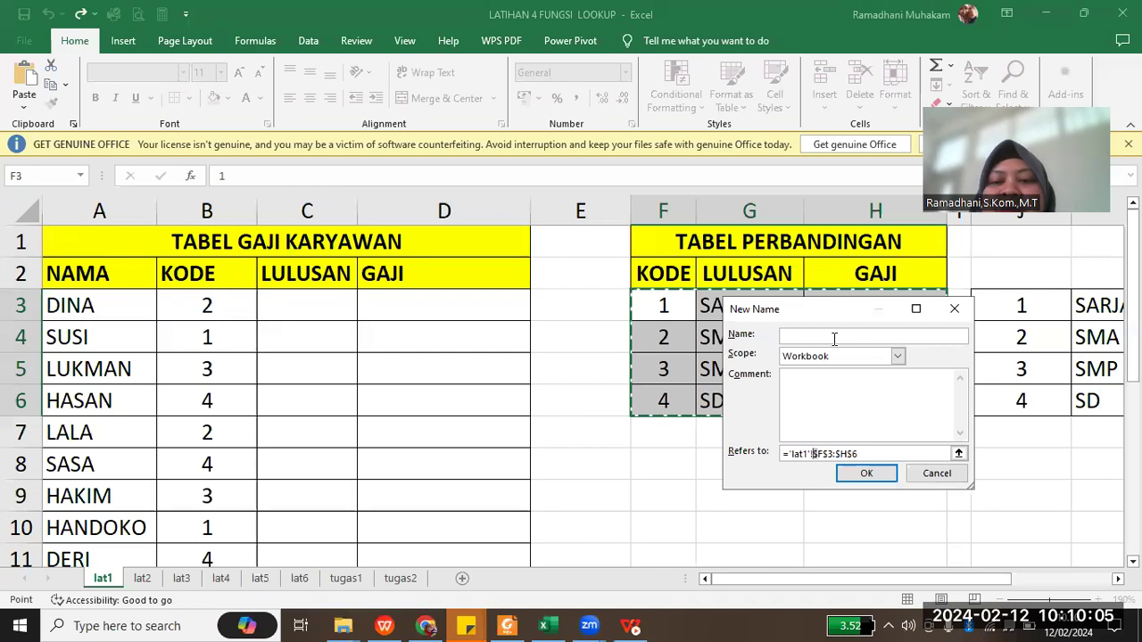
pyautogui.click(936, 474)
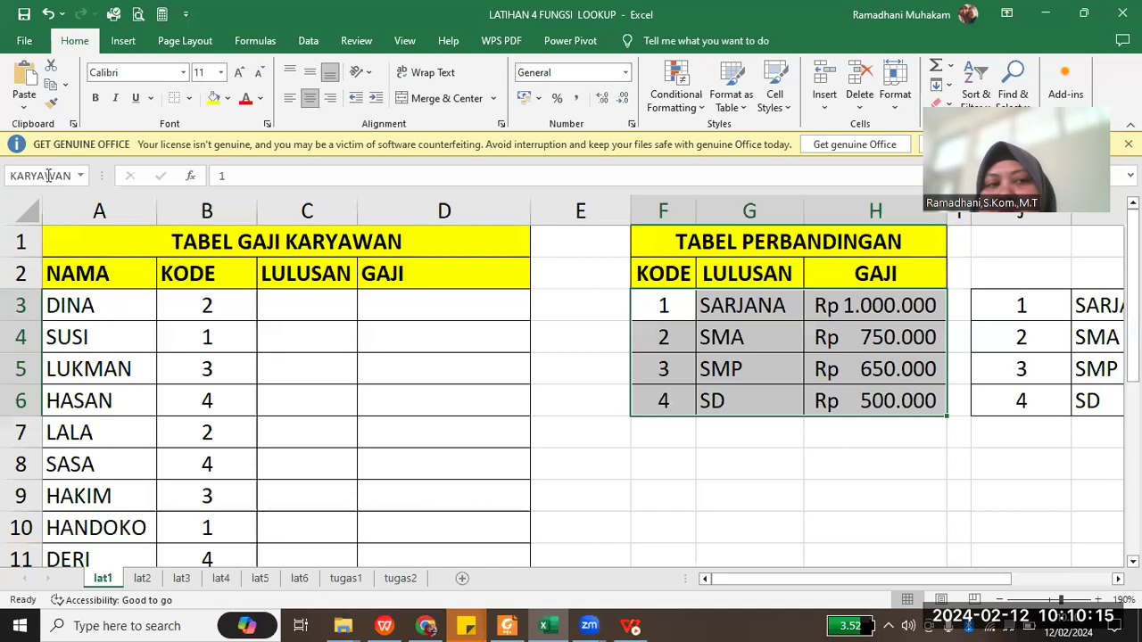
# Select the comparison table's data range F3:H6 without its headings and check its defined name.
pyautogui.moveTo(576, 309); pyautogui.dragTo(605, 518)
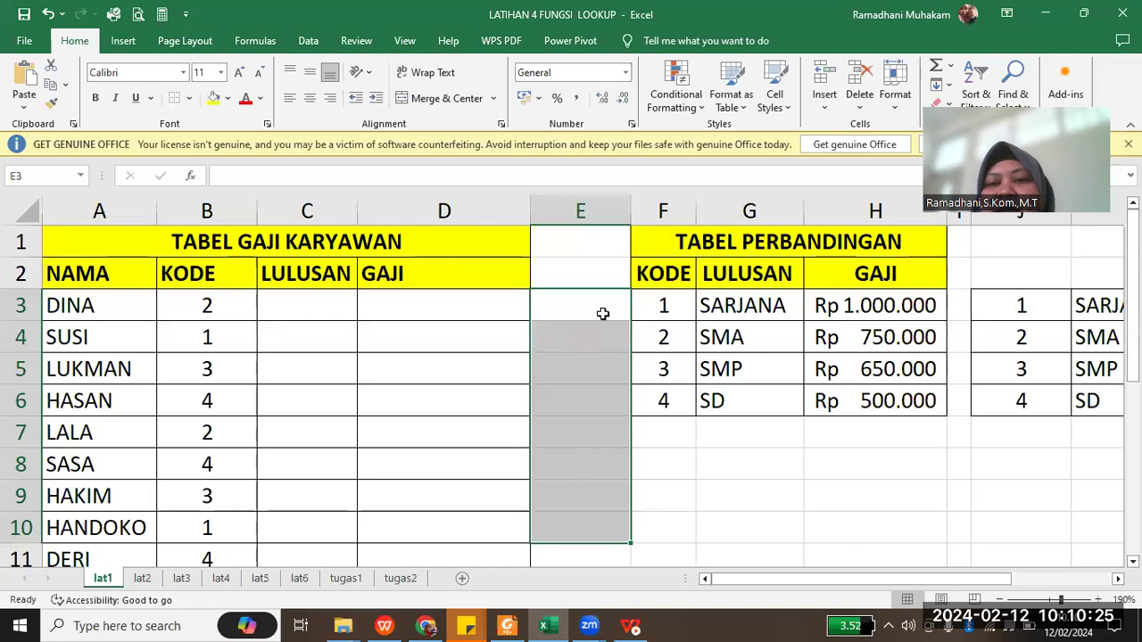
pyautogui.click(671, 435)
pyautogui.moveTo(663, 305); pyautogui.dragTo(928, 399)
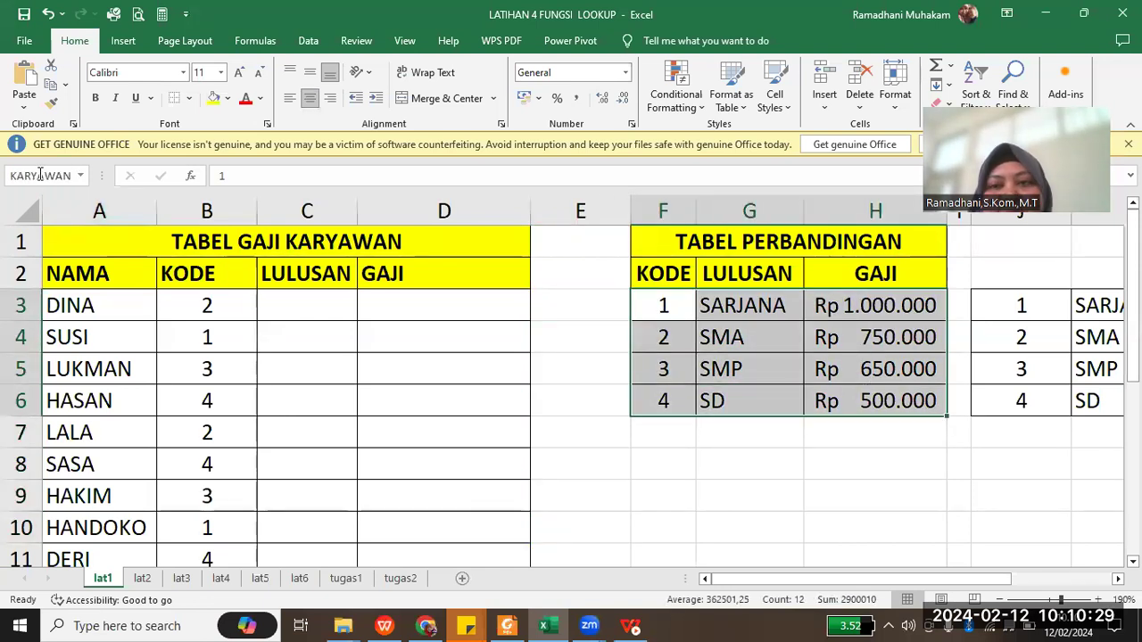
pyautogui.click(684, 428)
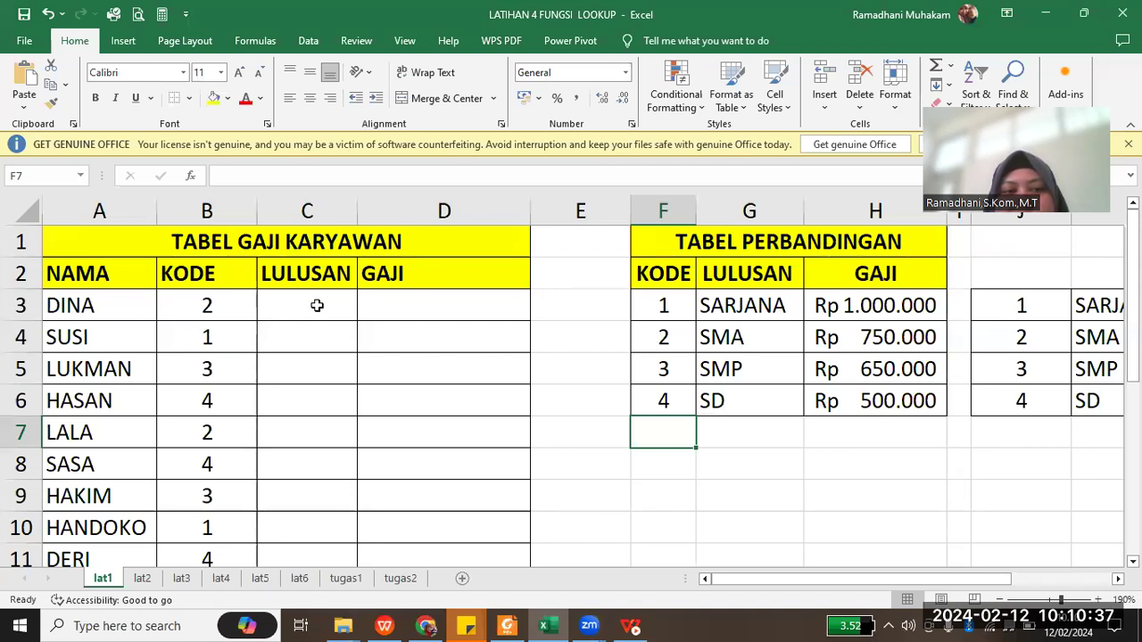
# Fill the first employee's LULUSAN in C3 with the formula =VLOOKUP(B3;KARYAWAN;2), using the named comparison table.
pyautogui.click(316, 305)
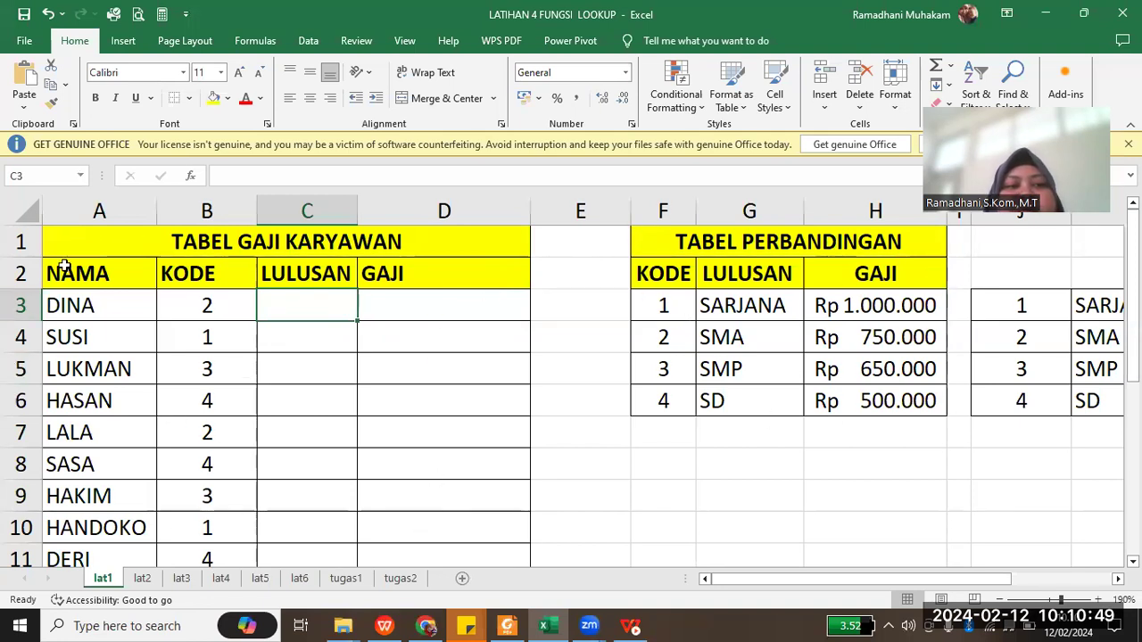
pyautogui.click(229, 312)
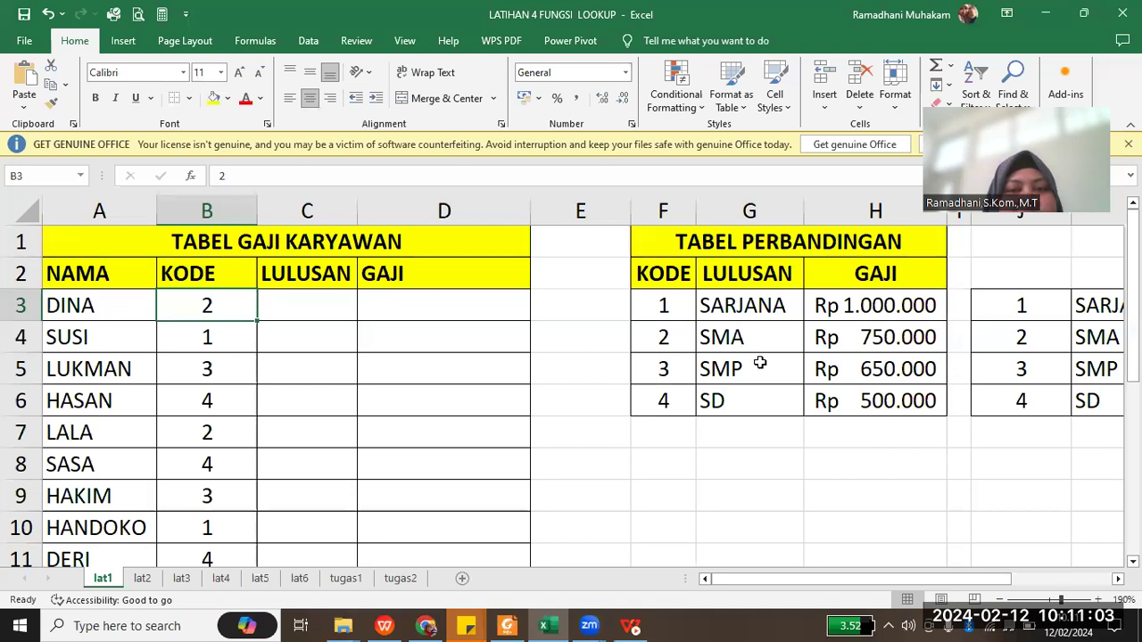
pyautogui.click(288, 306)
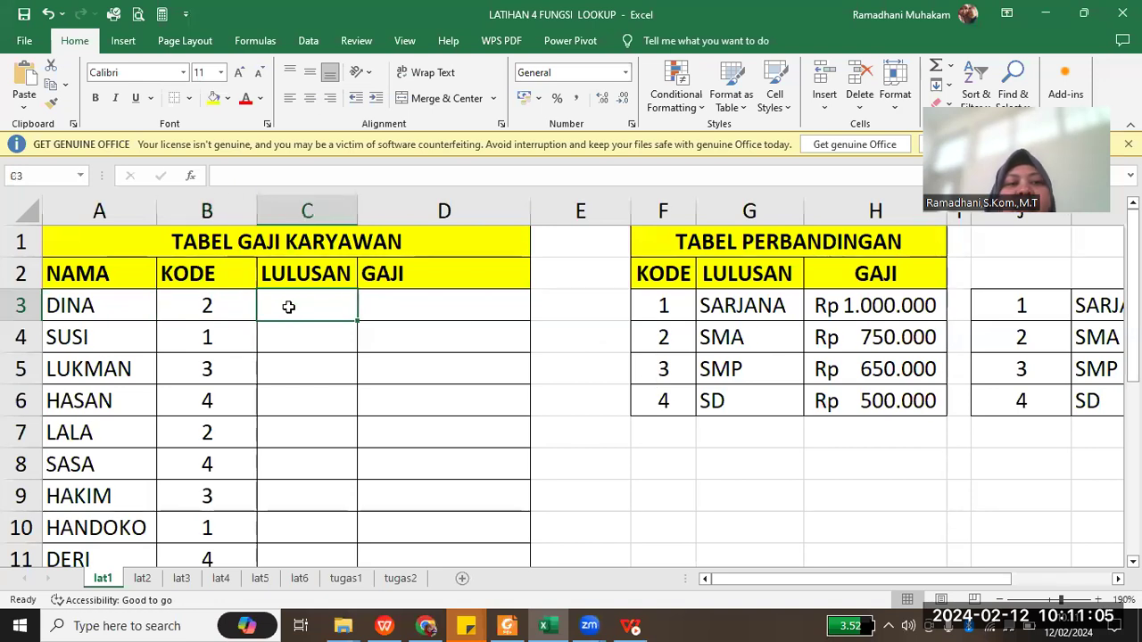
pyautogui.write('=')
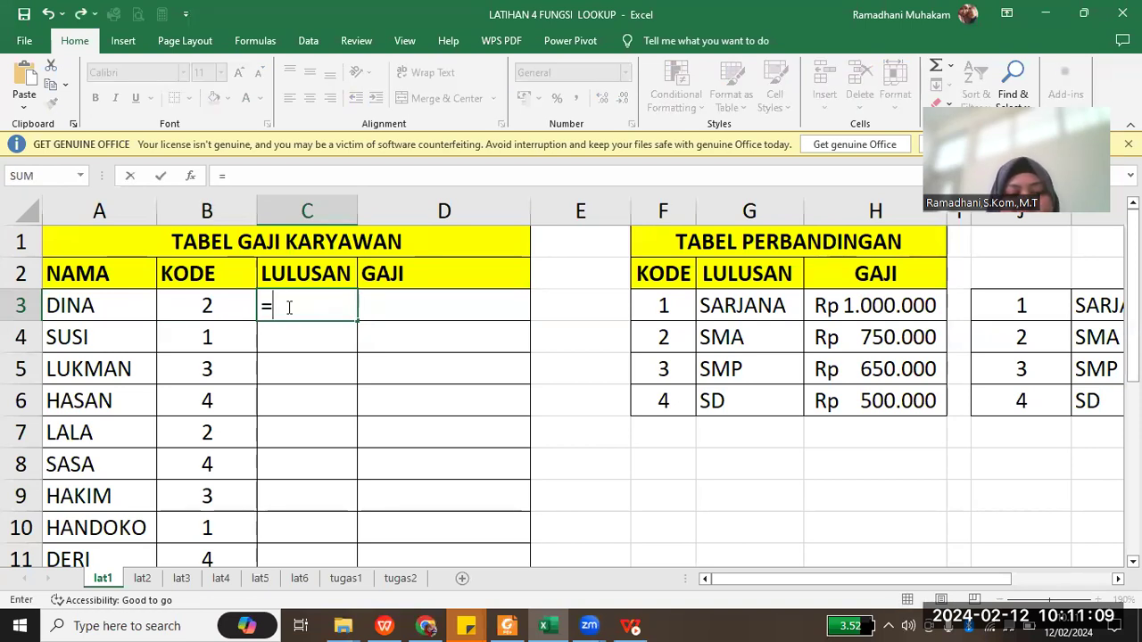
pyautogui.write('VLOOKUP(')
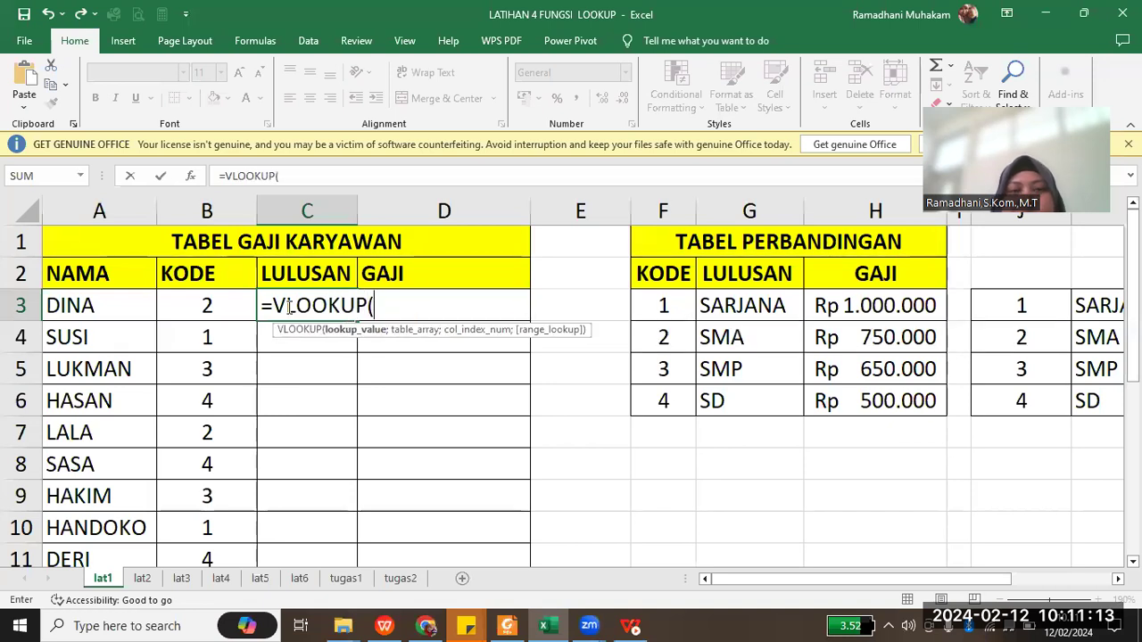
pyautogui.click(211, 307)
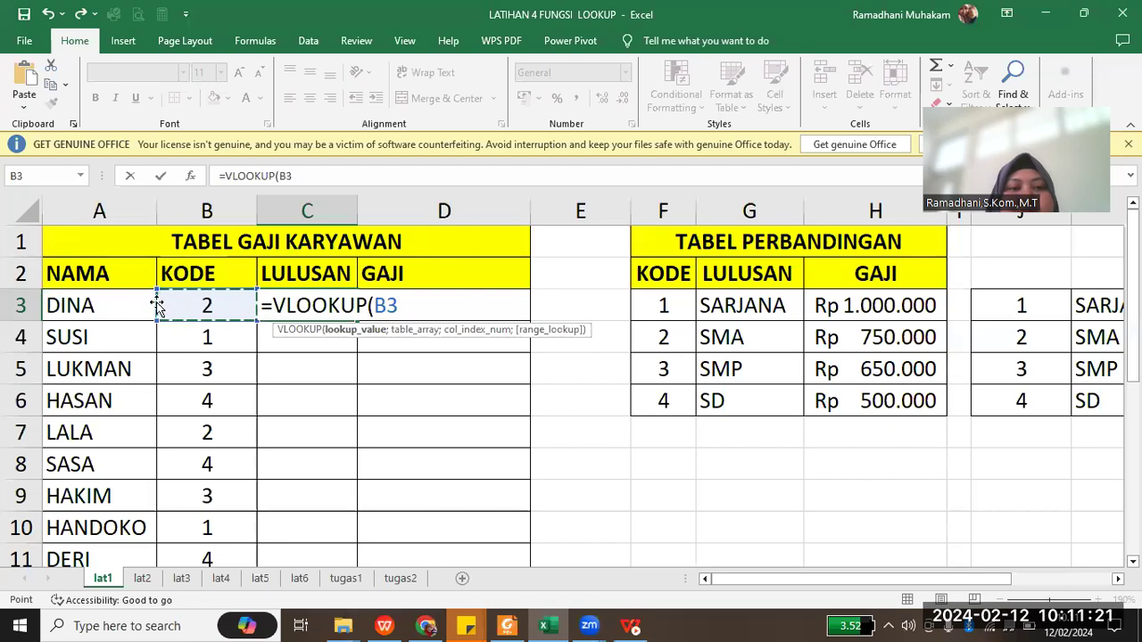
pyautogui.write(';')
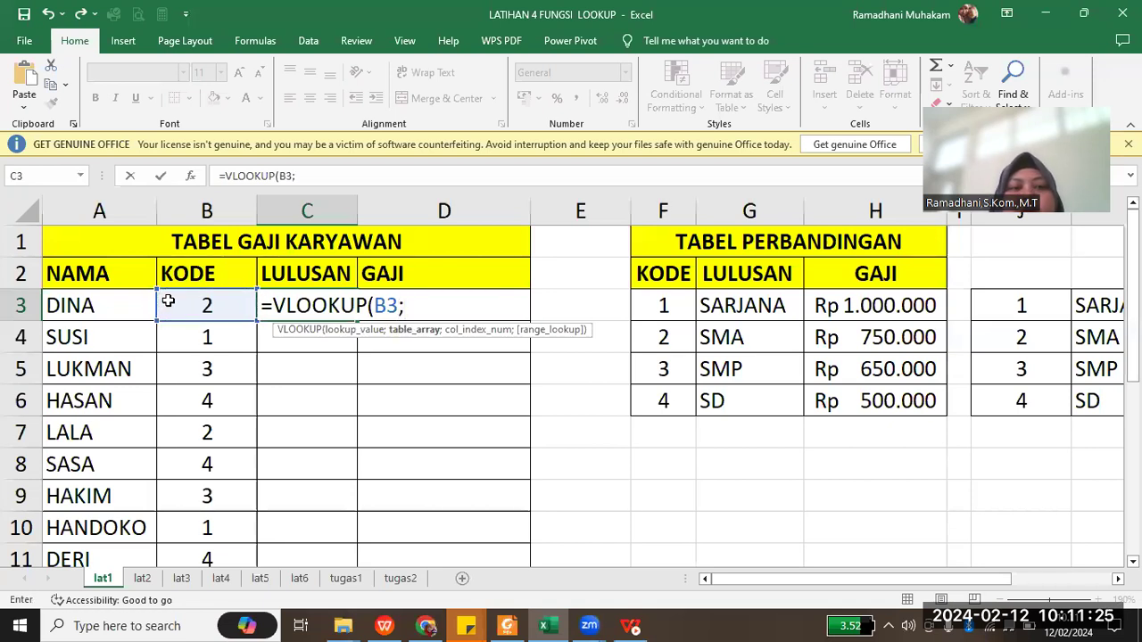
pyautogui.moveTo(646, 306); pyautogui.dragTo(851, 400)
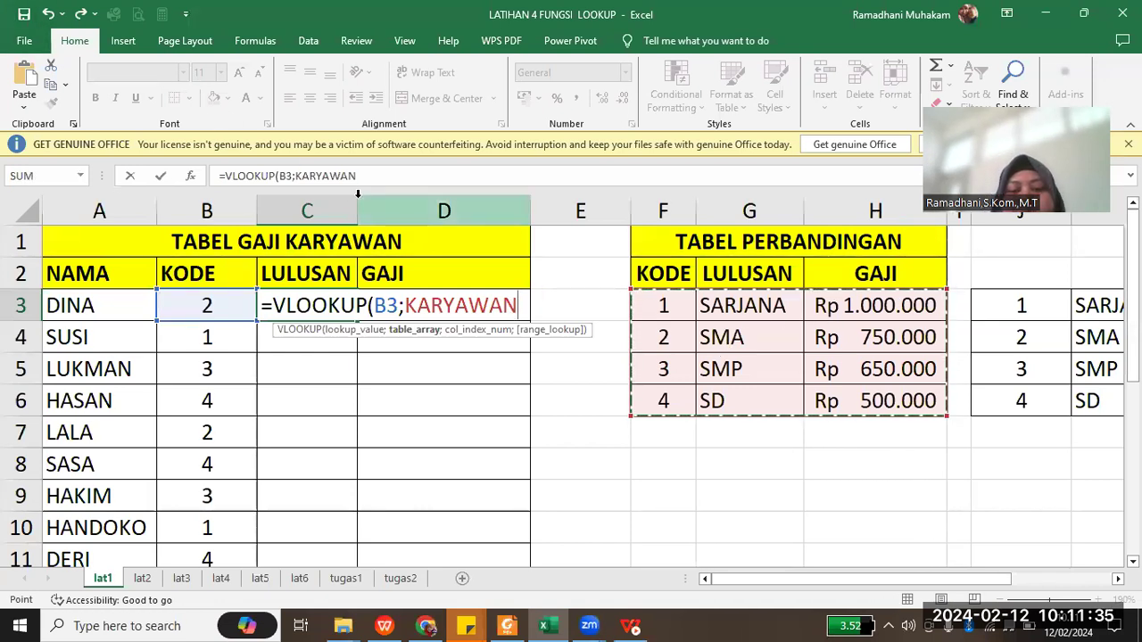
pyautogui.write(';')
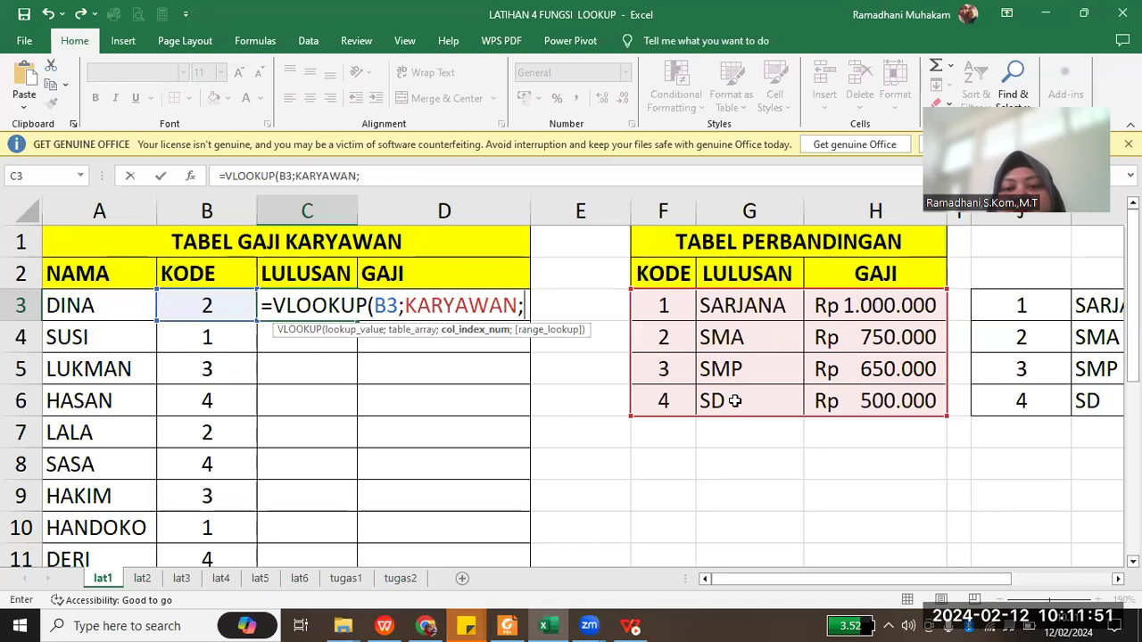
pyautogui.write('2')
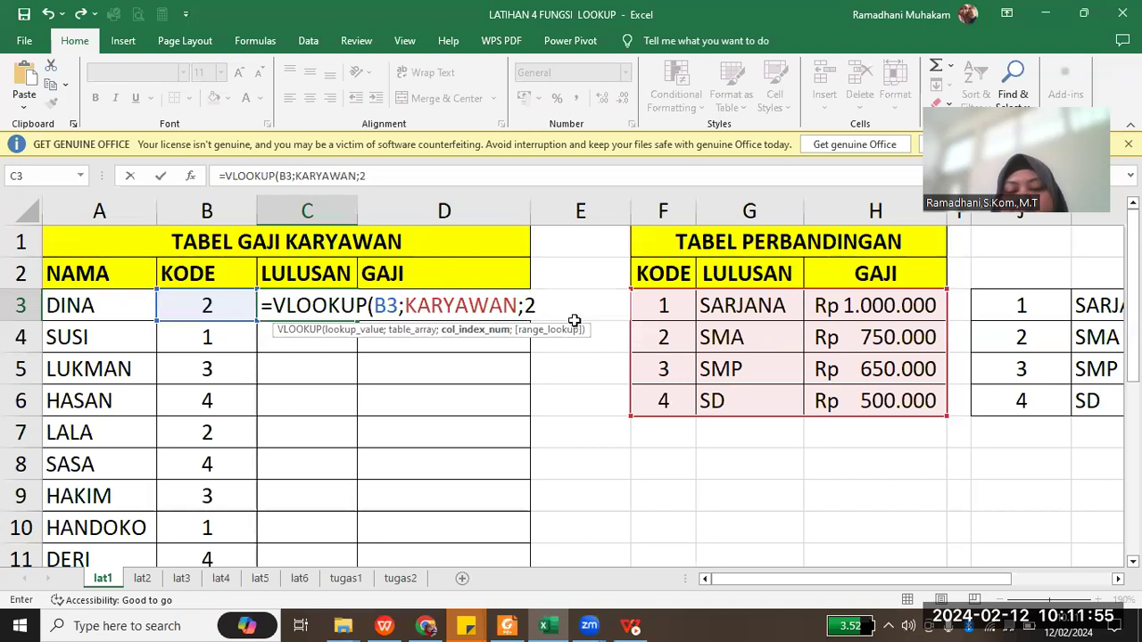
pyautogui.write(')')
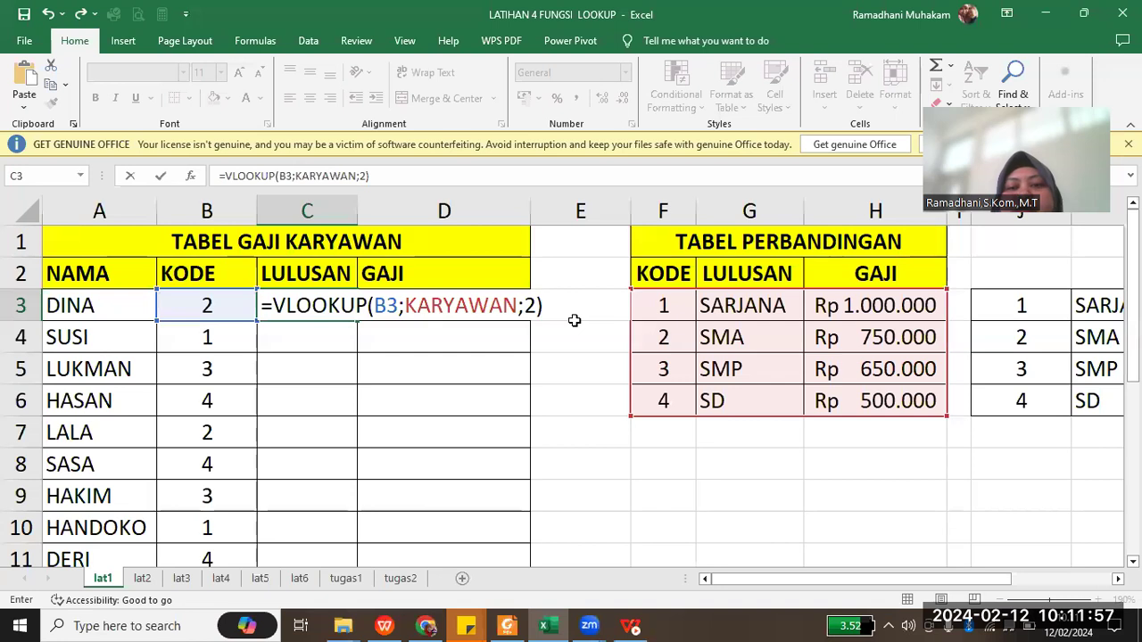
pyautogui.press('Return')
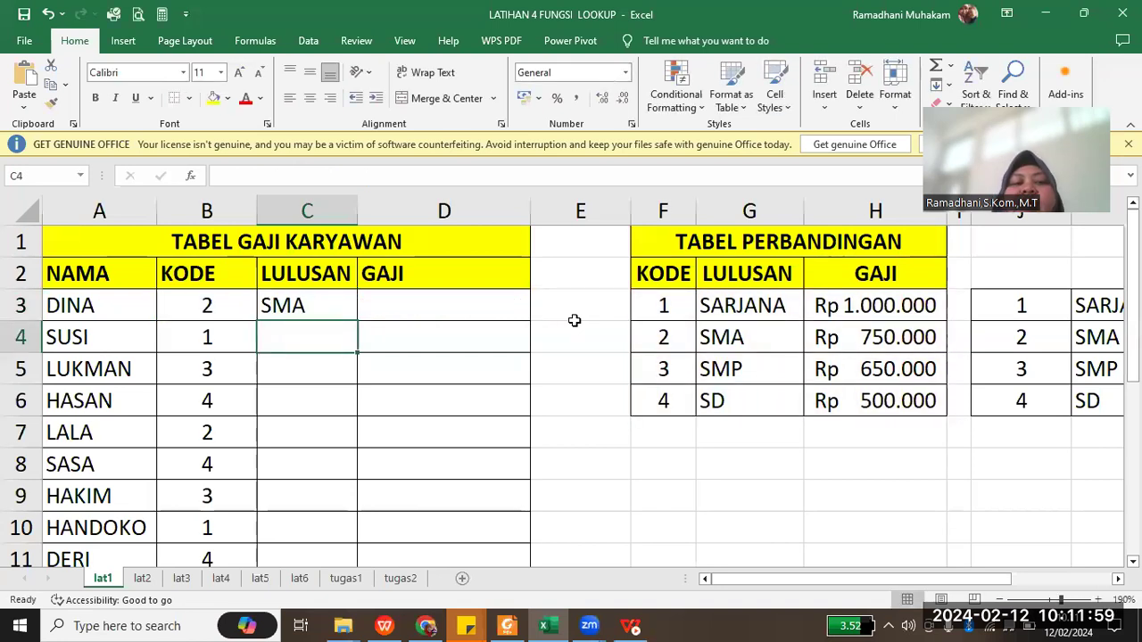
pyautogui.click(122, 304)
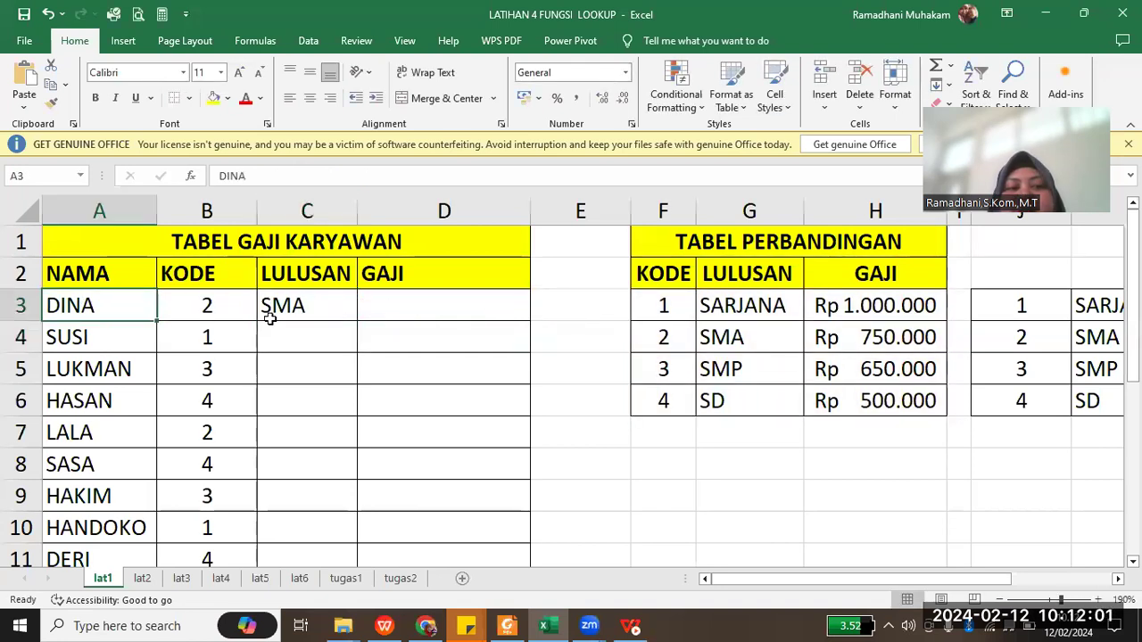
pyautogui.click(337, 315)
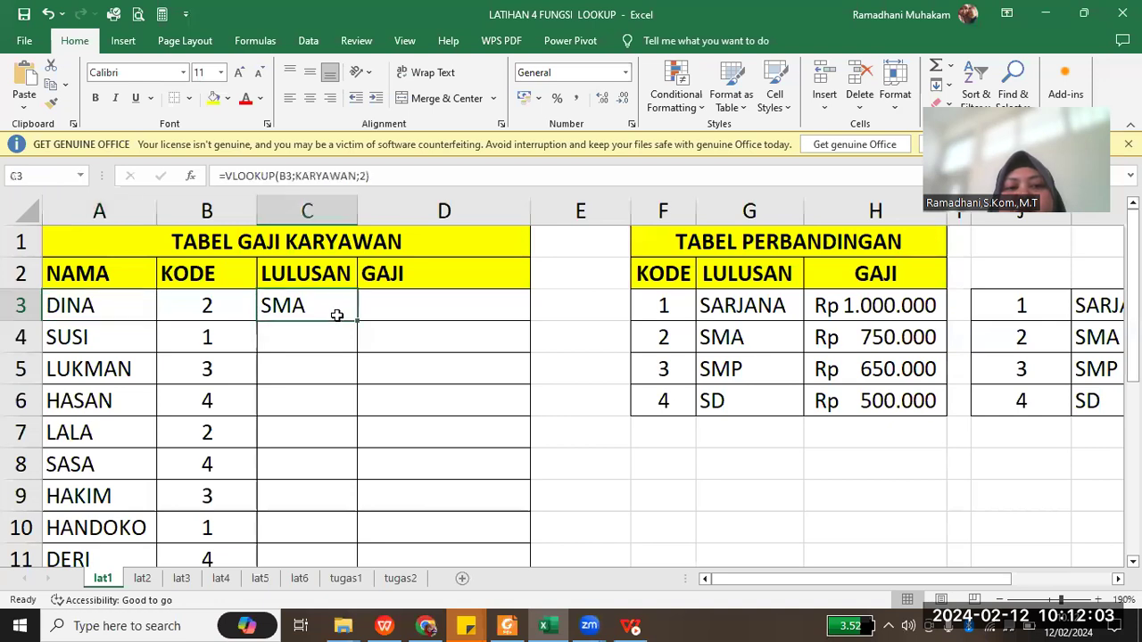
# Copy the LULUSAN formula from C3 down the column for all remaining employees in the salary table.
pyautogui.click(662, 344)
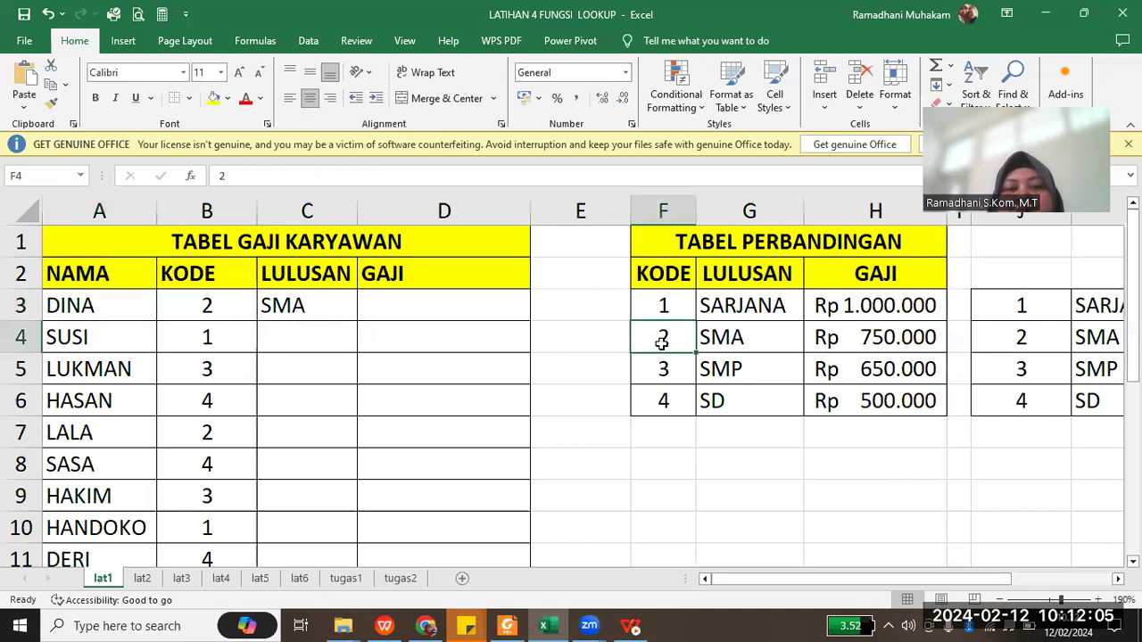
pyautogui.click(205, 305)
pyautogui.click(323, 315)
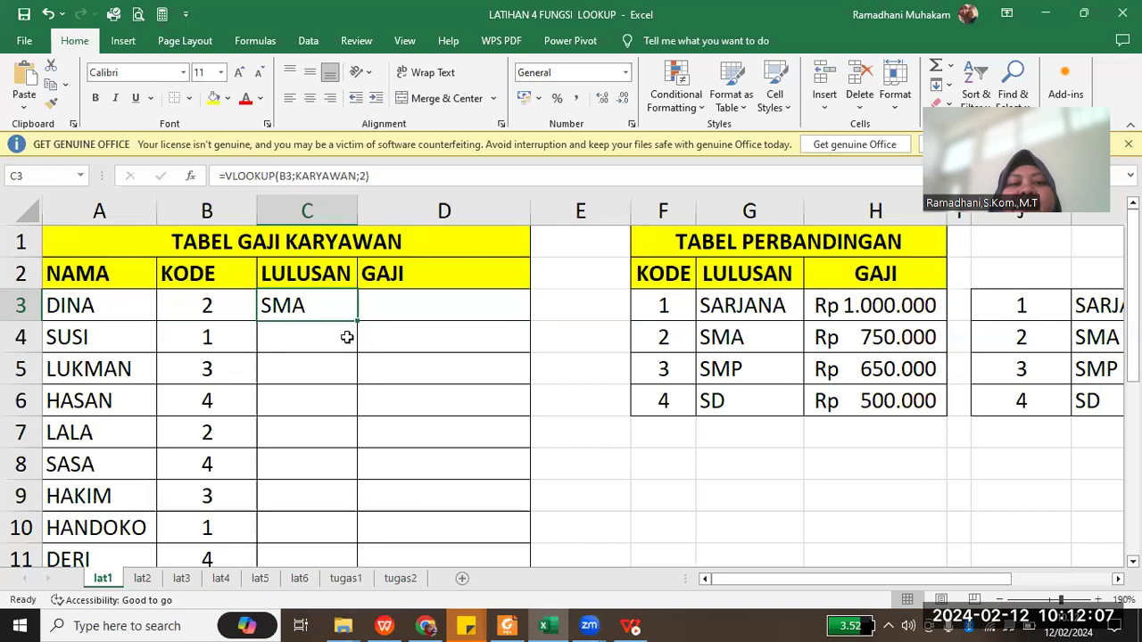
pyautogui.doubleClick(359, 322)
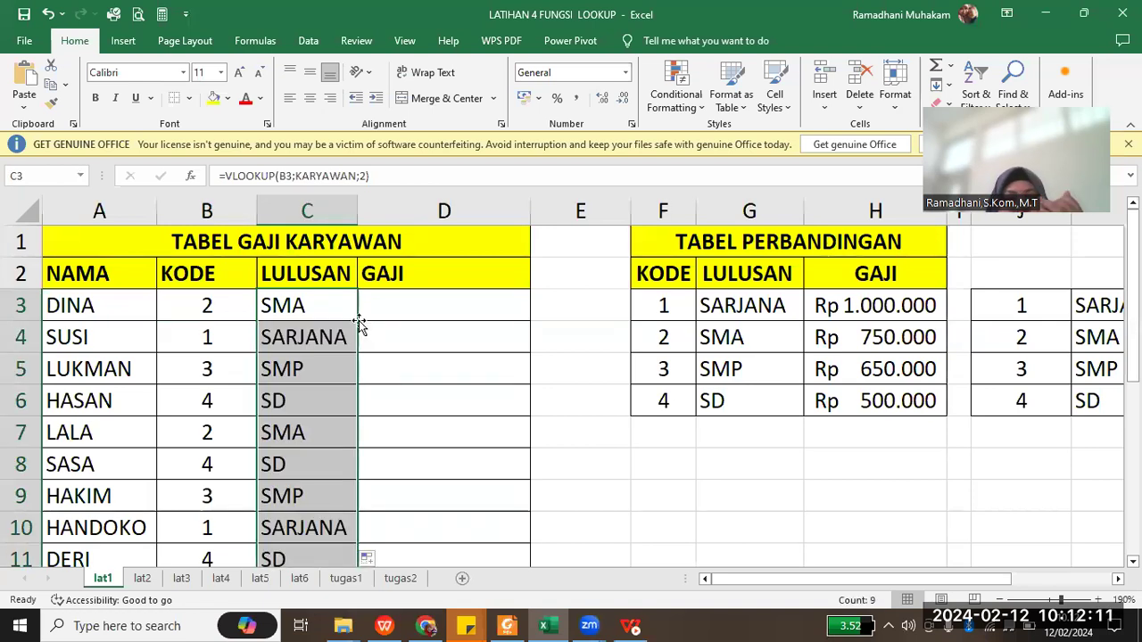
pyautogui.click(501, 409)
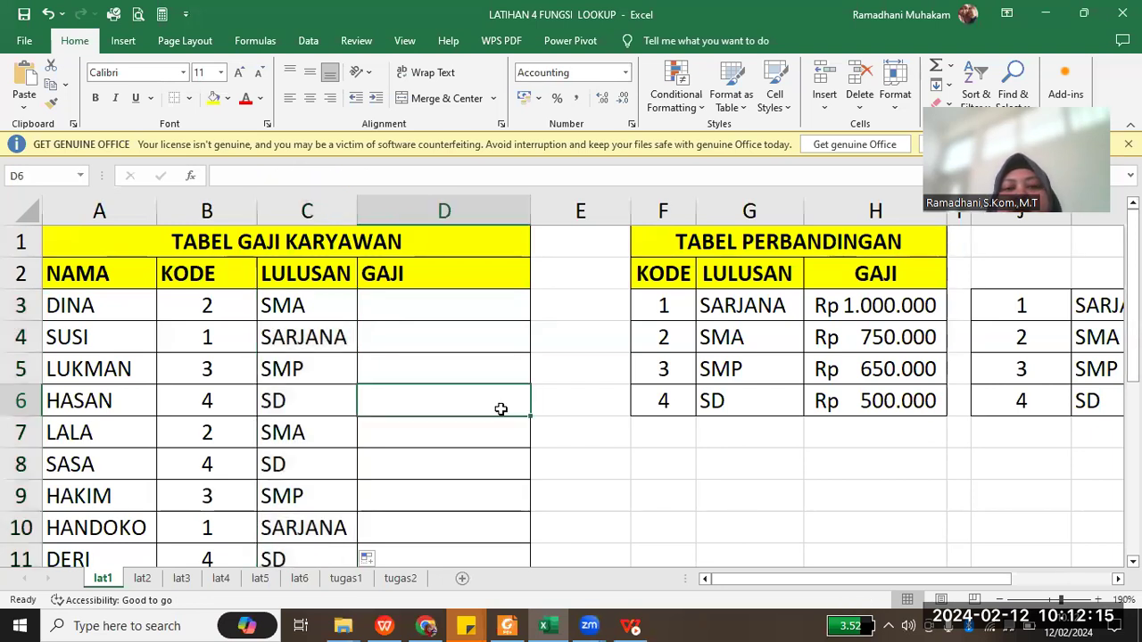
pyautogui.click(428, 312)
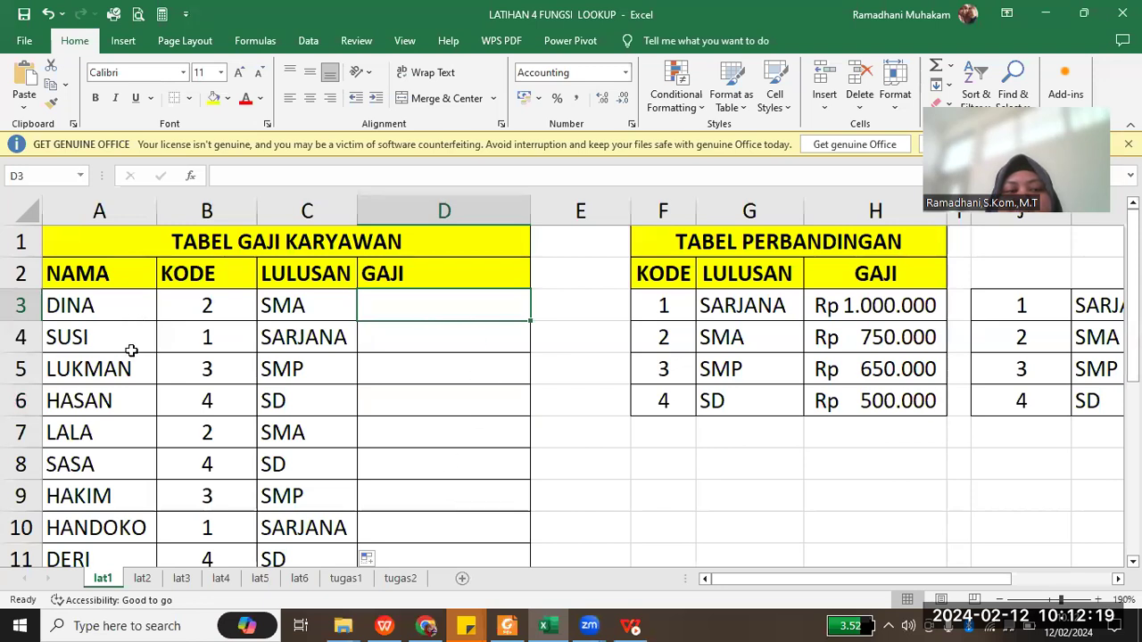
pyautogui.click(438, 472)
pyautogui.click(430, 312)
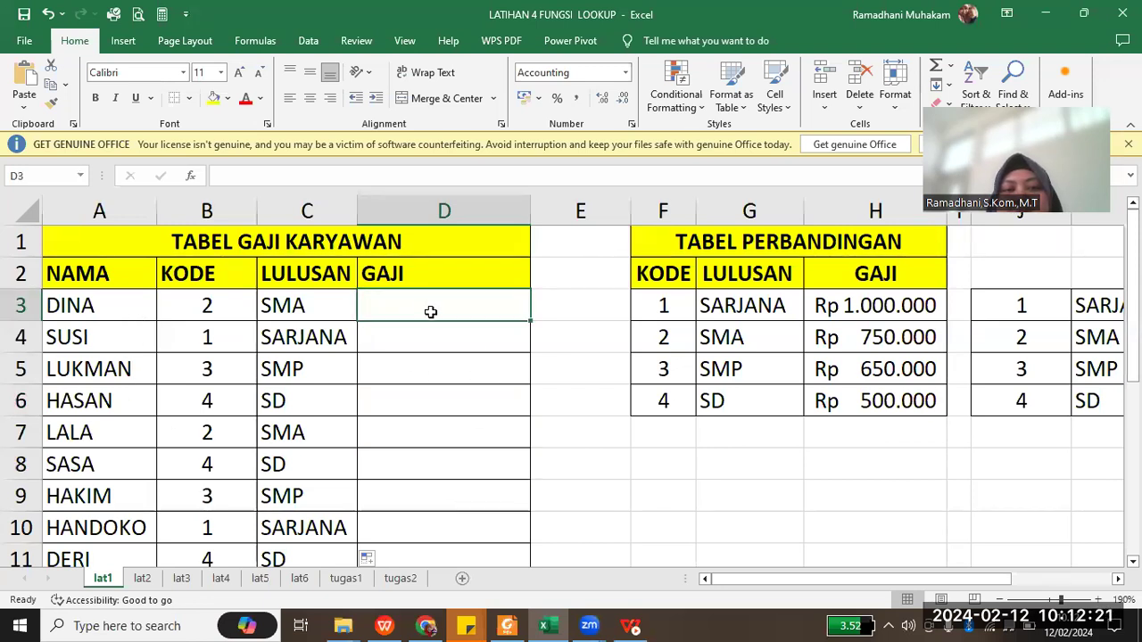
pyautogui.click(438, 340)
pyautogui.click(438, 377)
# Fill the first employee's GAJI in D3 with the formula =VLOOKUP(B3;KARYAWAN;3), using the named comparison table.
pyautogui.click(432, 310)
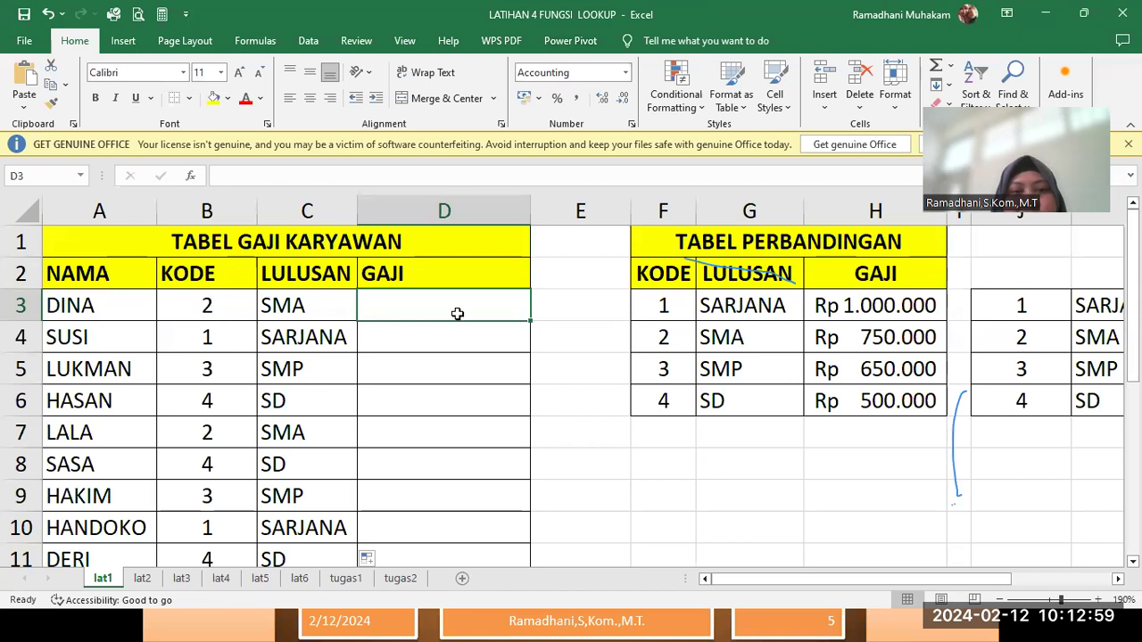
pyautogui.write('=VLOOKUP')
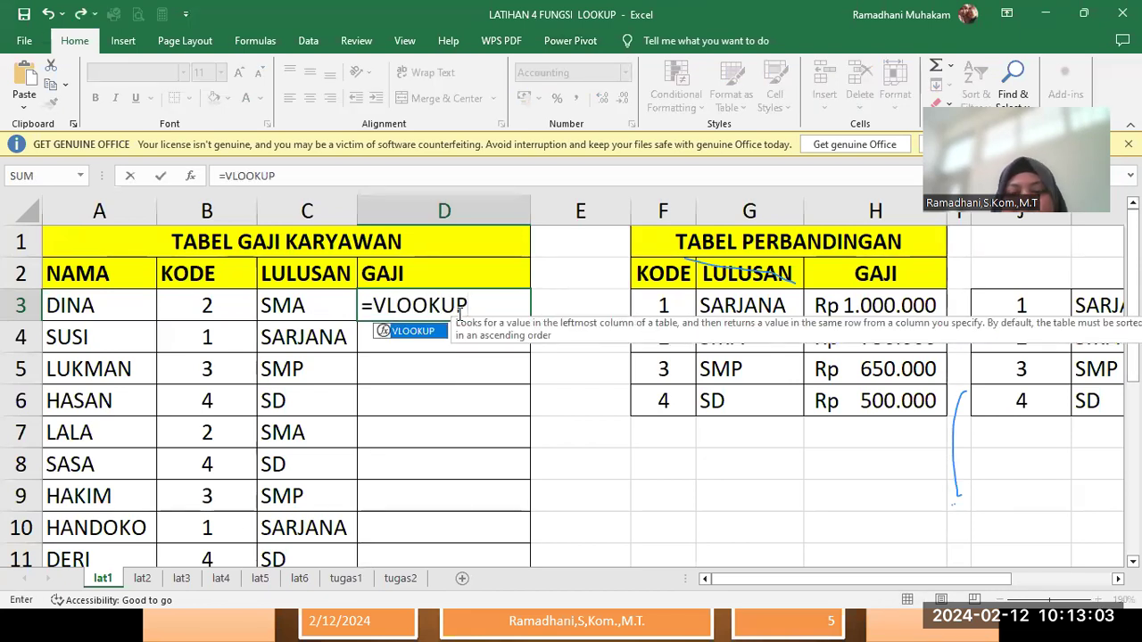
pyautogui.write('(')
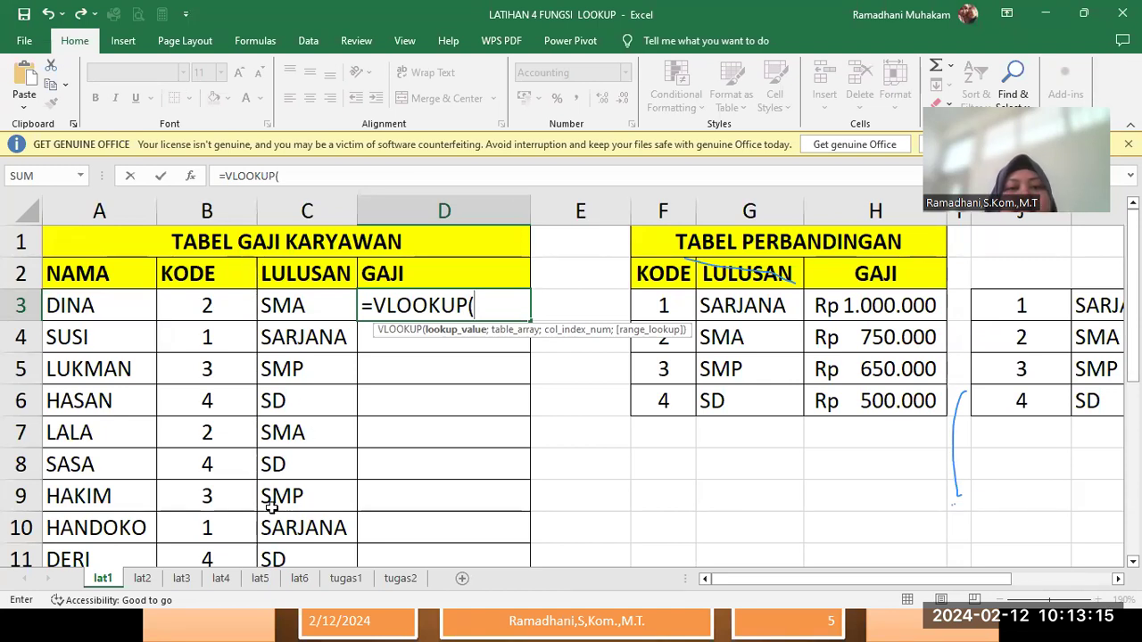
pyautogui.click(198, 310)
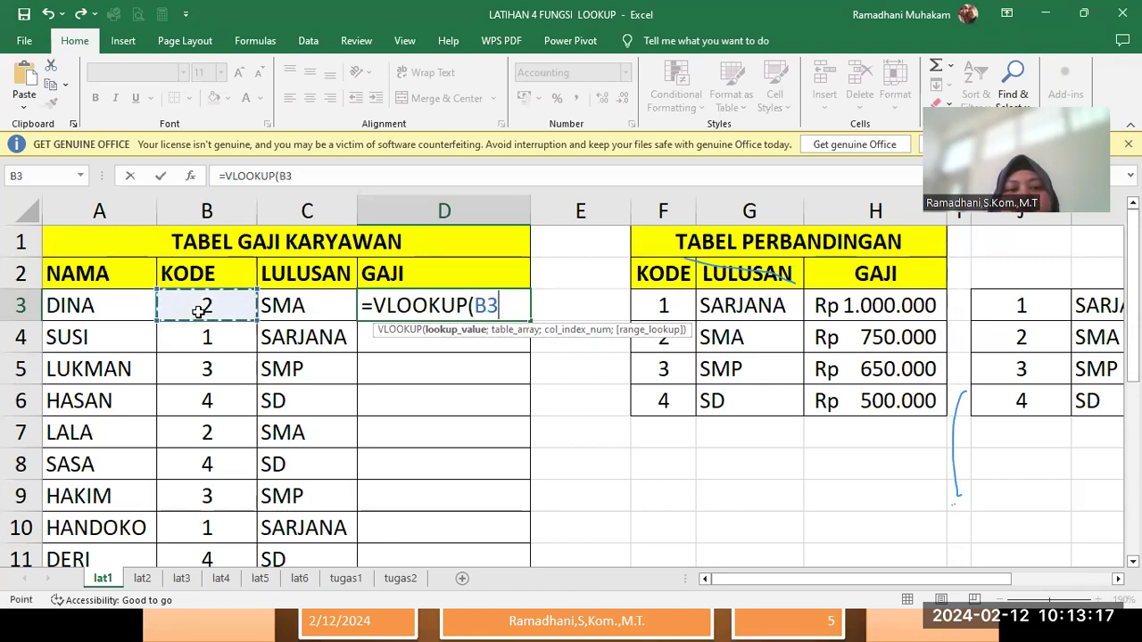
pyautogui.write(';')
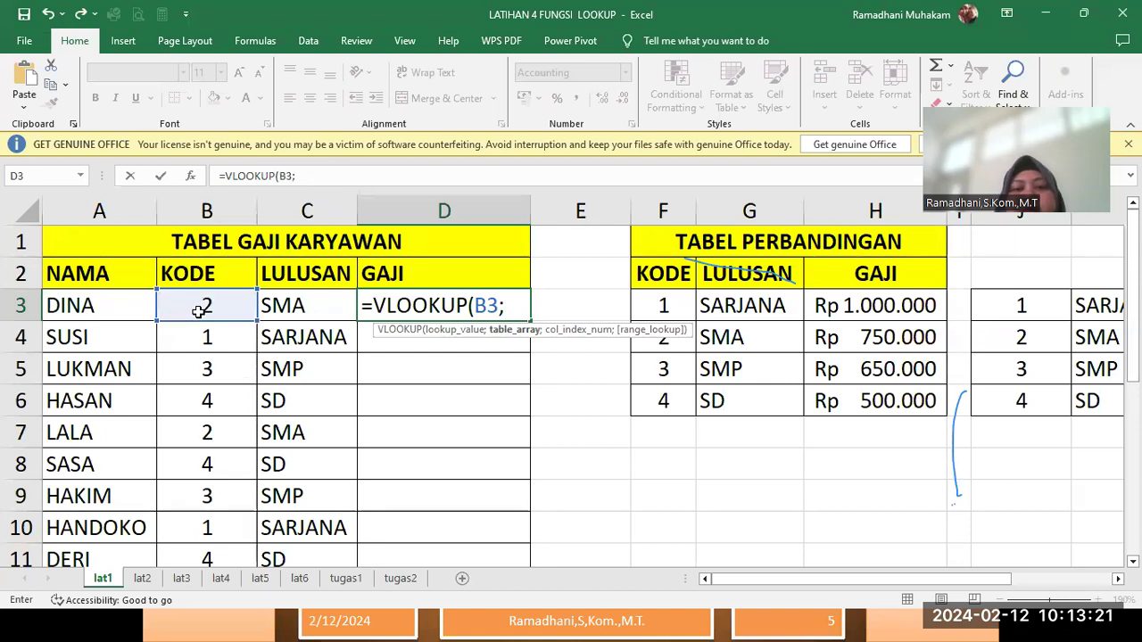
pyautogui.moveTo(665, 305); pyautogui.dragTo(834, 402)
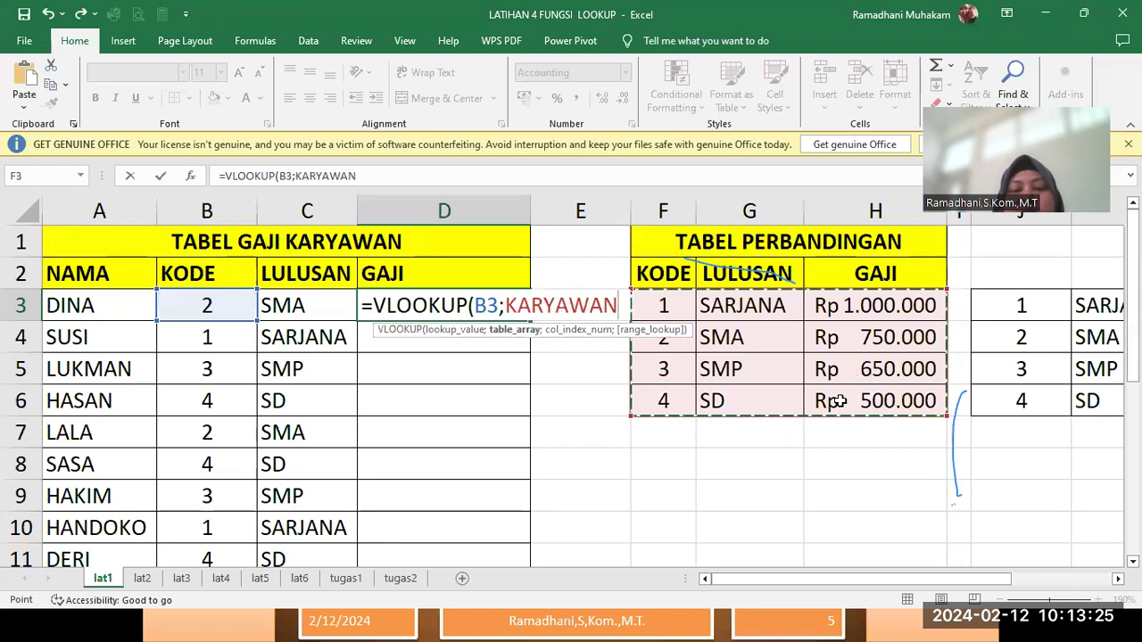
pyautogui.write(';')
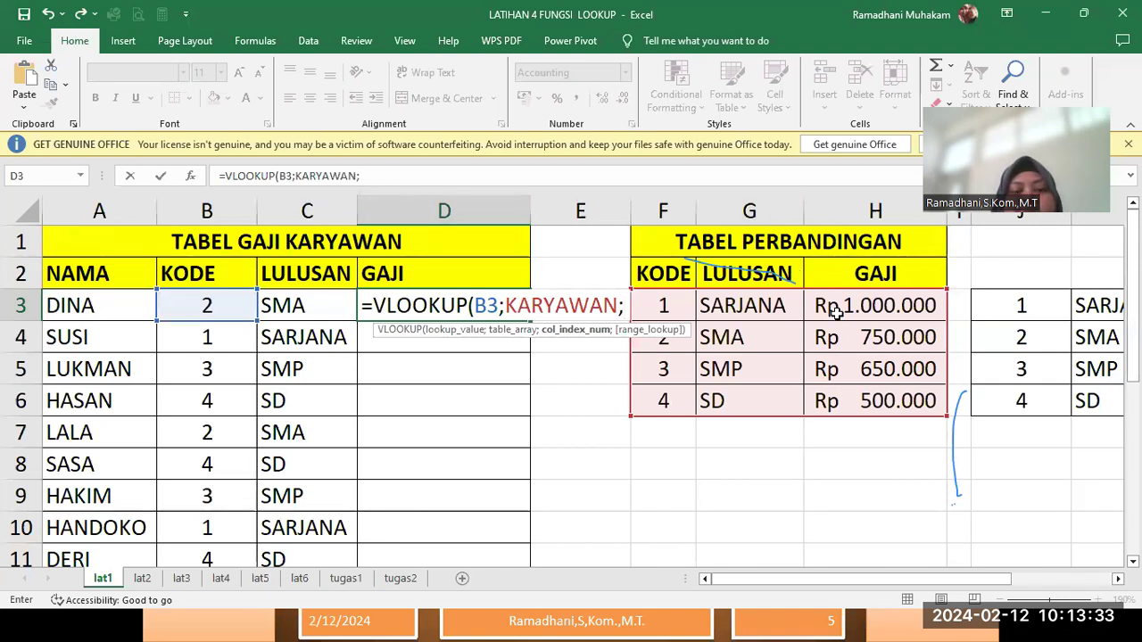
pyautogui.write('3')
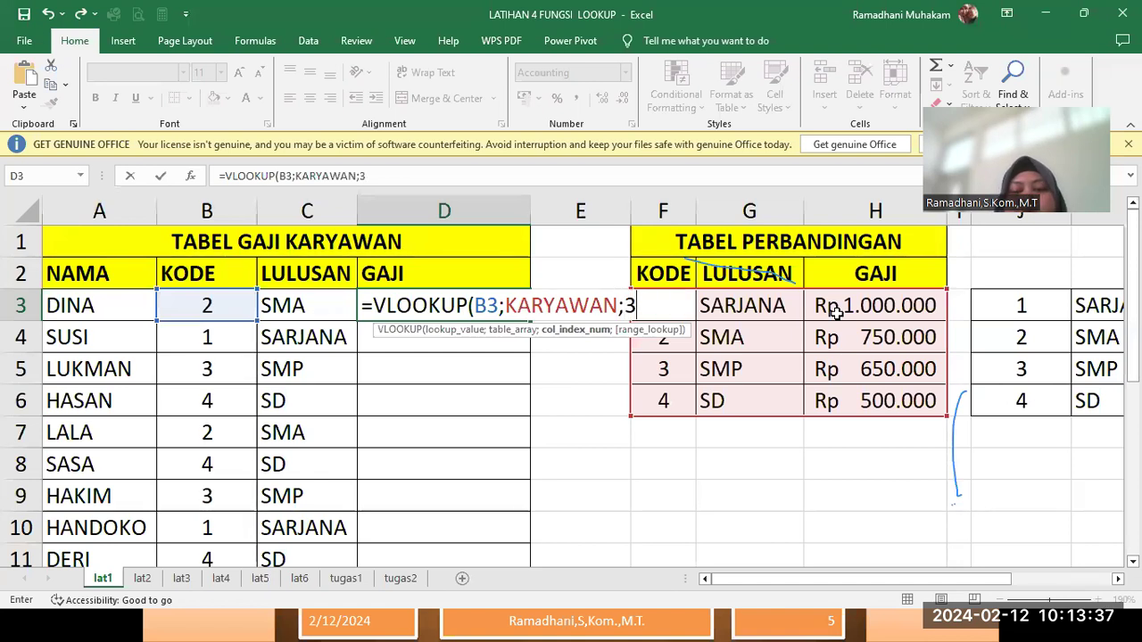
pyautogui.write(')')
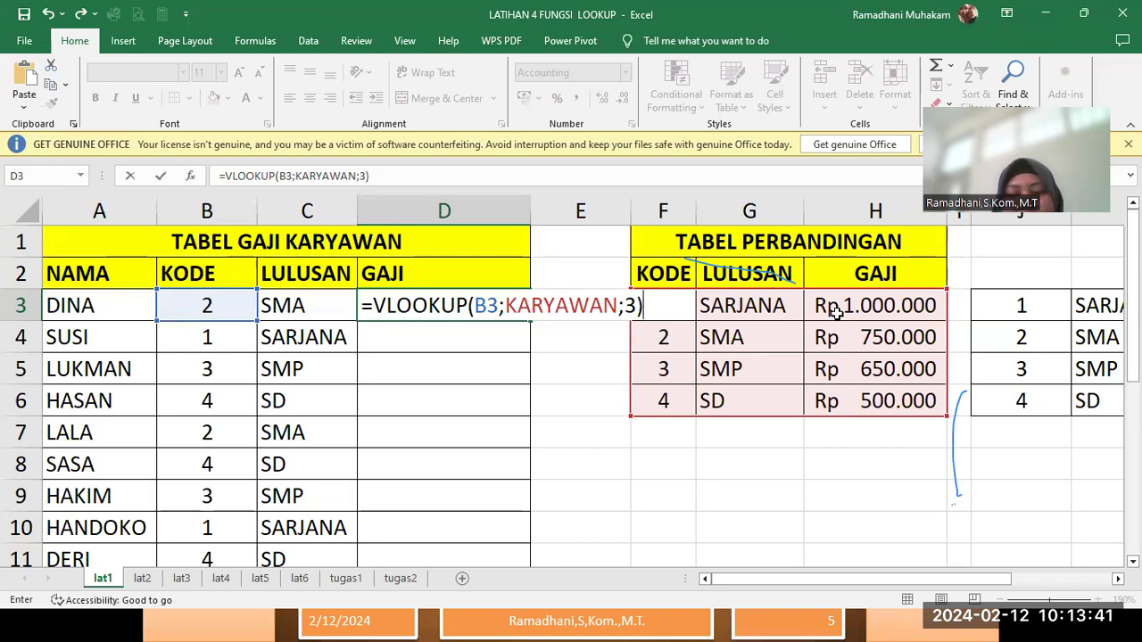
pyautogui.press('Return')
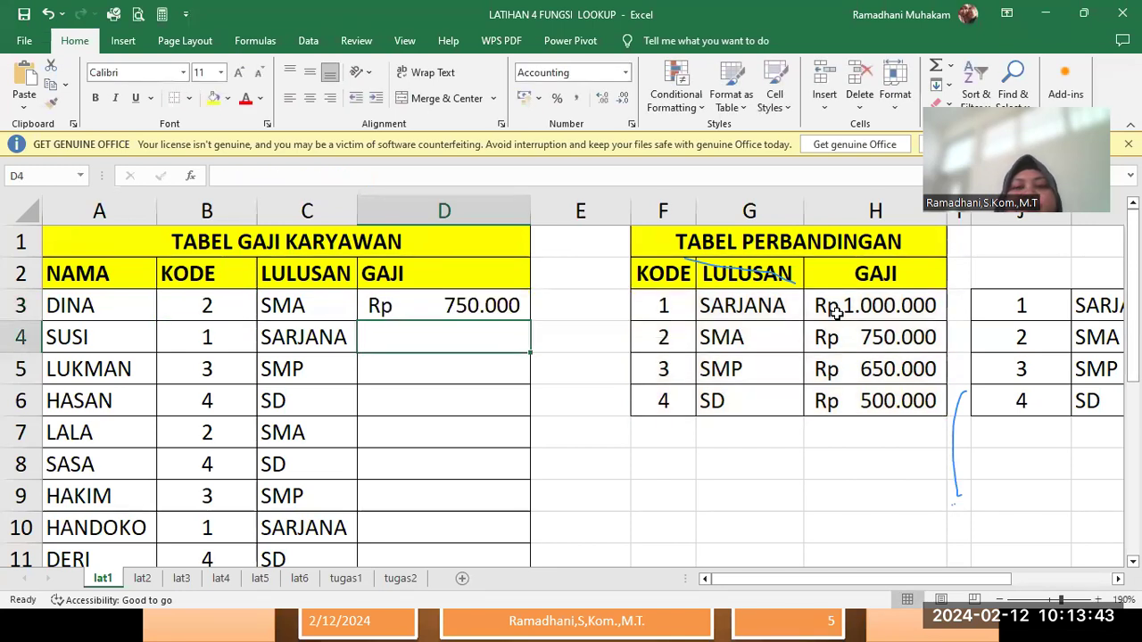
# Copy the GAJI formula from D3 down to the remaining employees, and review the formula in D3 without changing it.
pyautogui.click(479, 305)
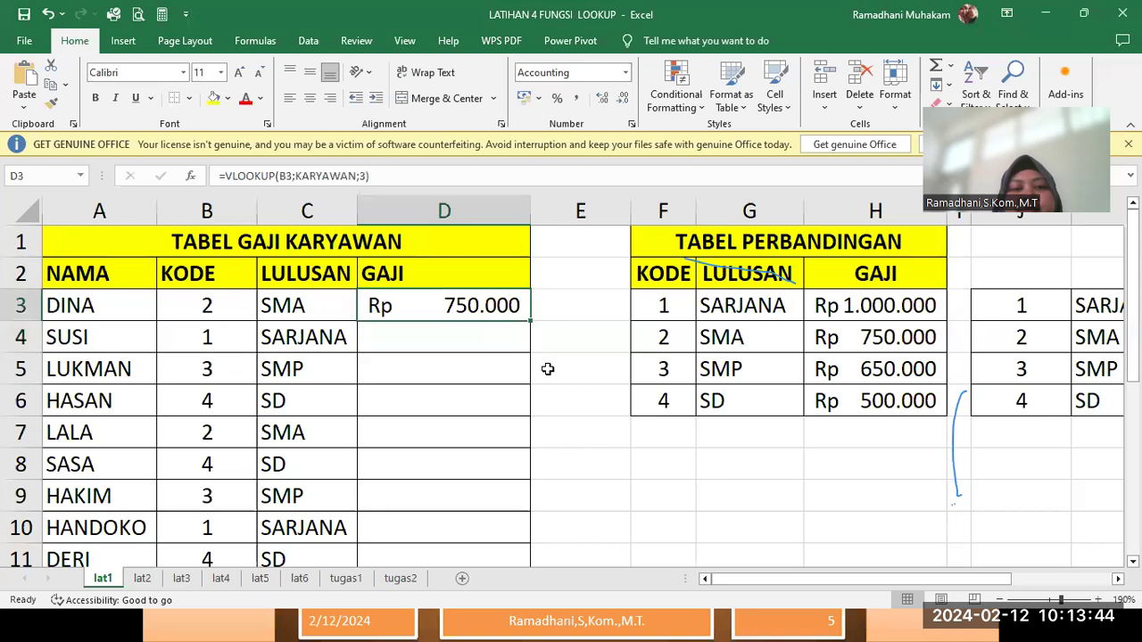
pyautogui.doubleClick(531, 323)
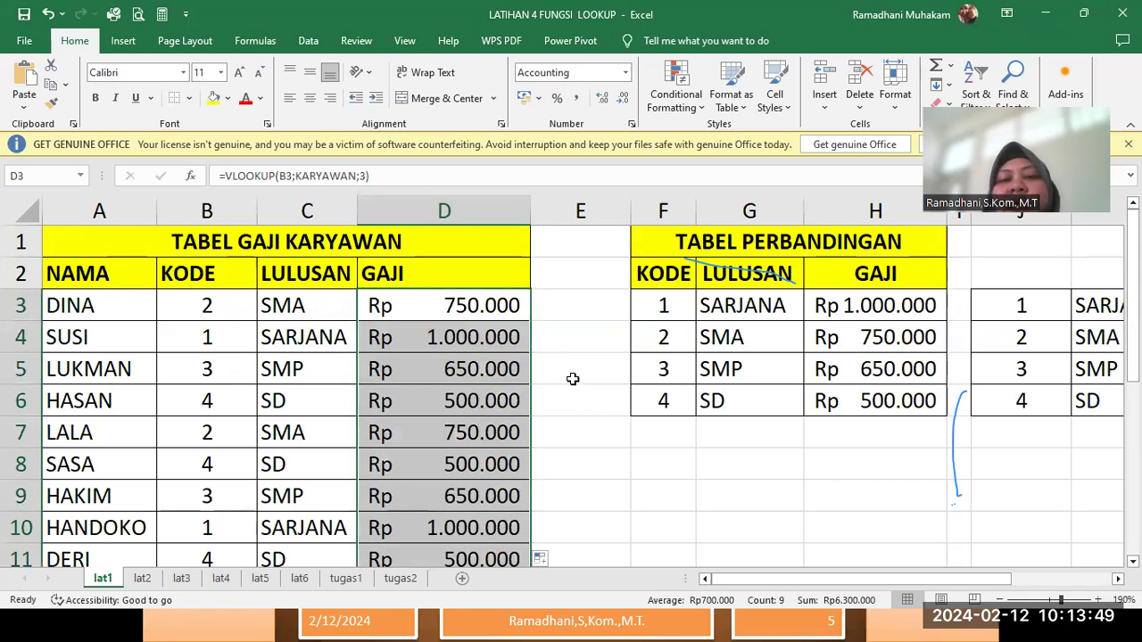
pyautogui.doubleClick(453, 305)
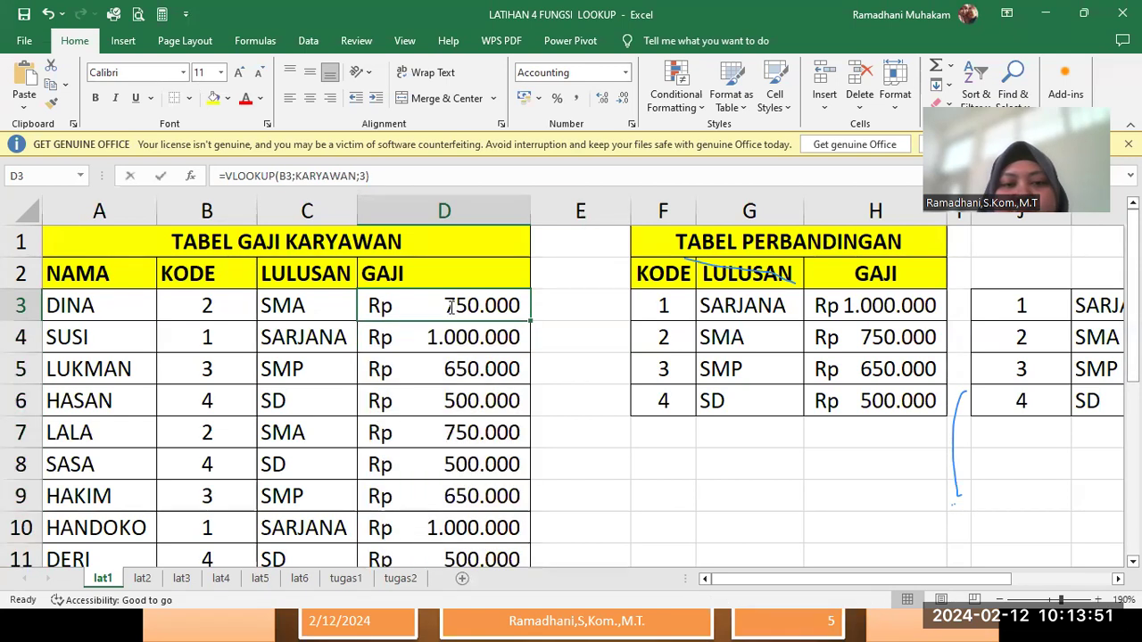
pyautogui.click(639, 305)
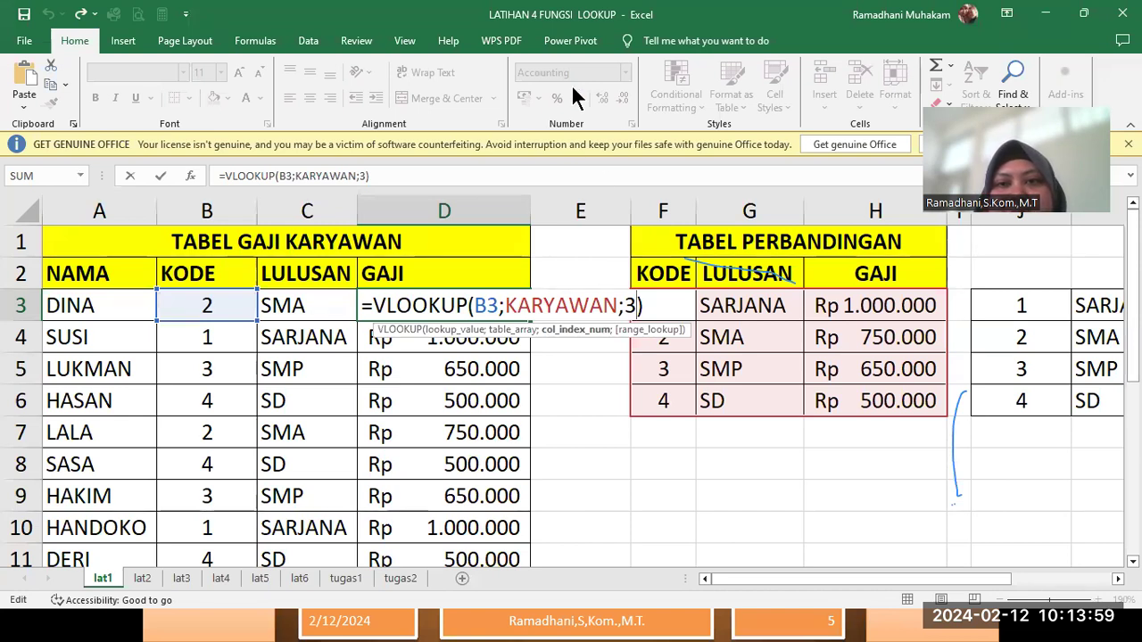
pyautogui.click(673, 440)
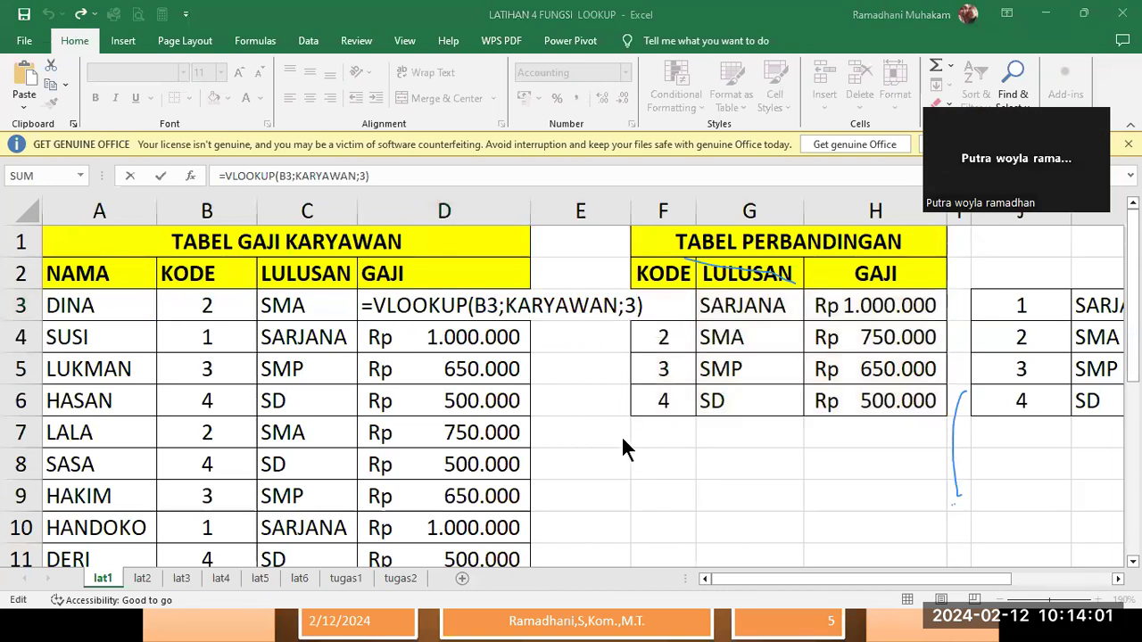
pyautogui.press('Return')
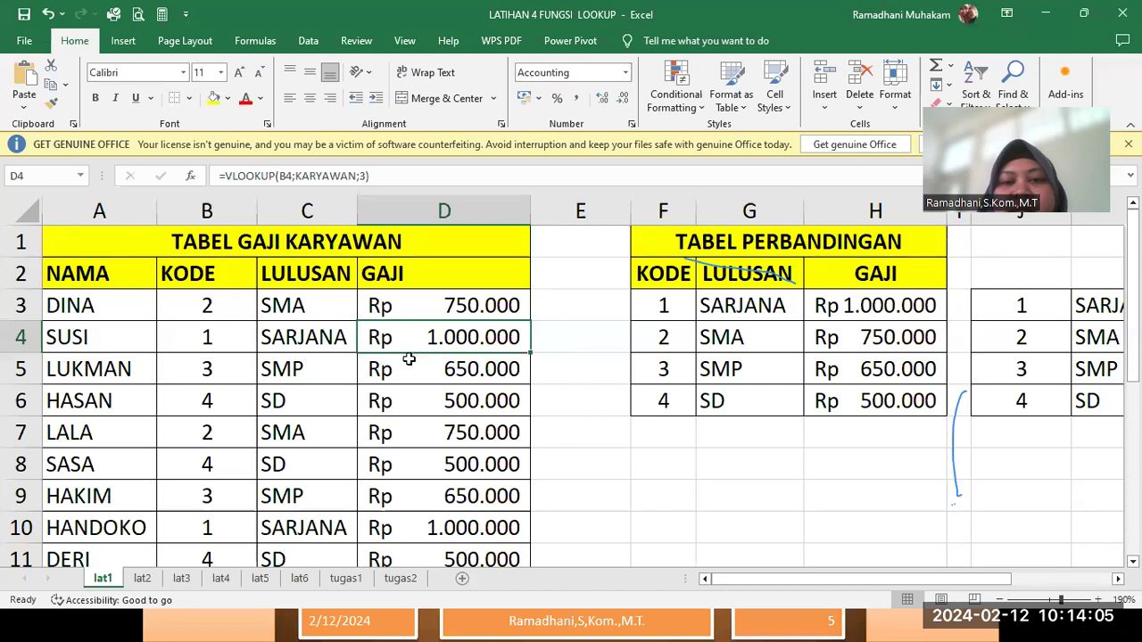
# On the lat2 sheet, examine the KODE, JABATAN and GAJI row headings of the comparison table.
pyautogui.click(142, 581)
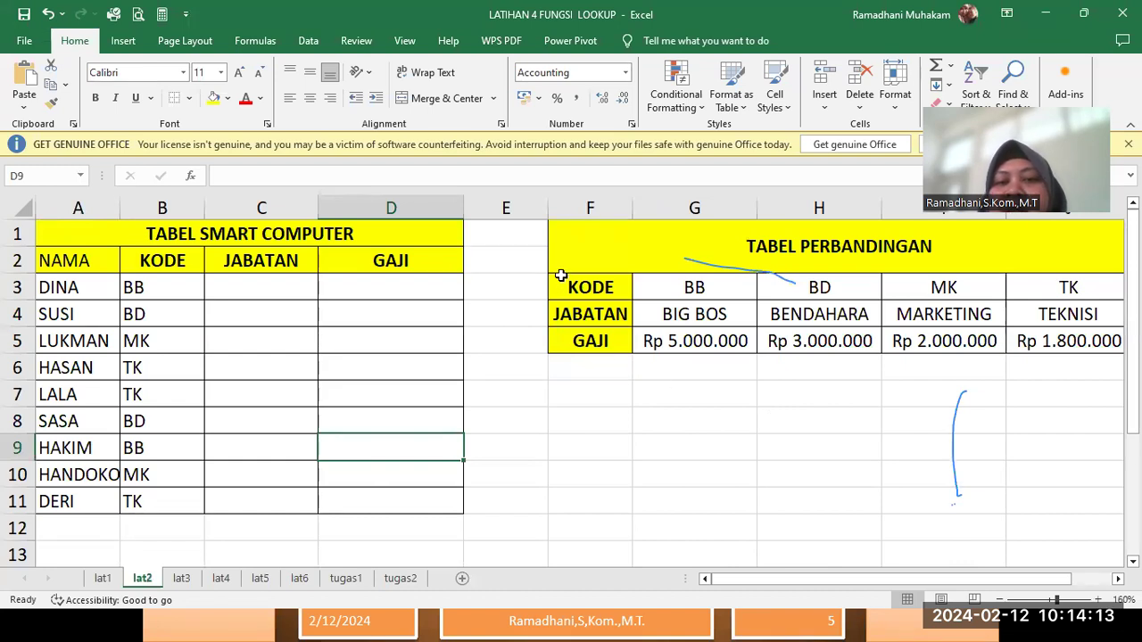
pyautogui.moveTo(567, 284); pyautogui.dragTo(576, 340)
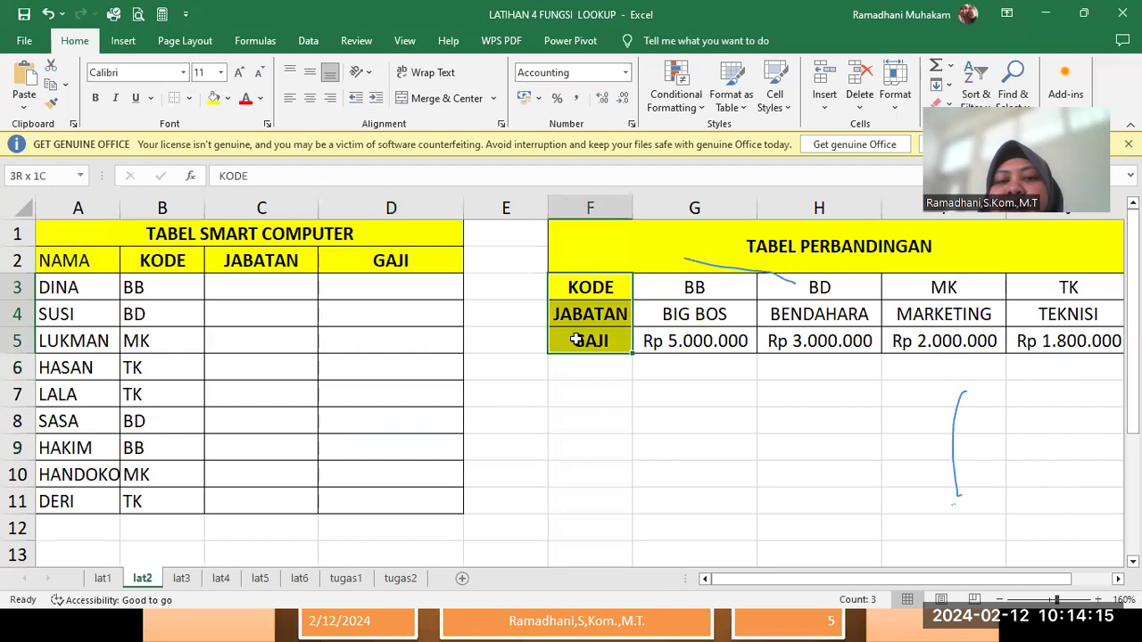
pyautogui.click(578, 313)
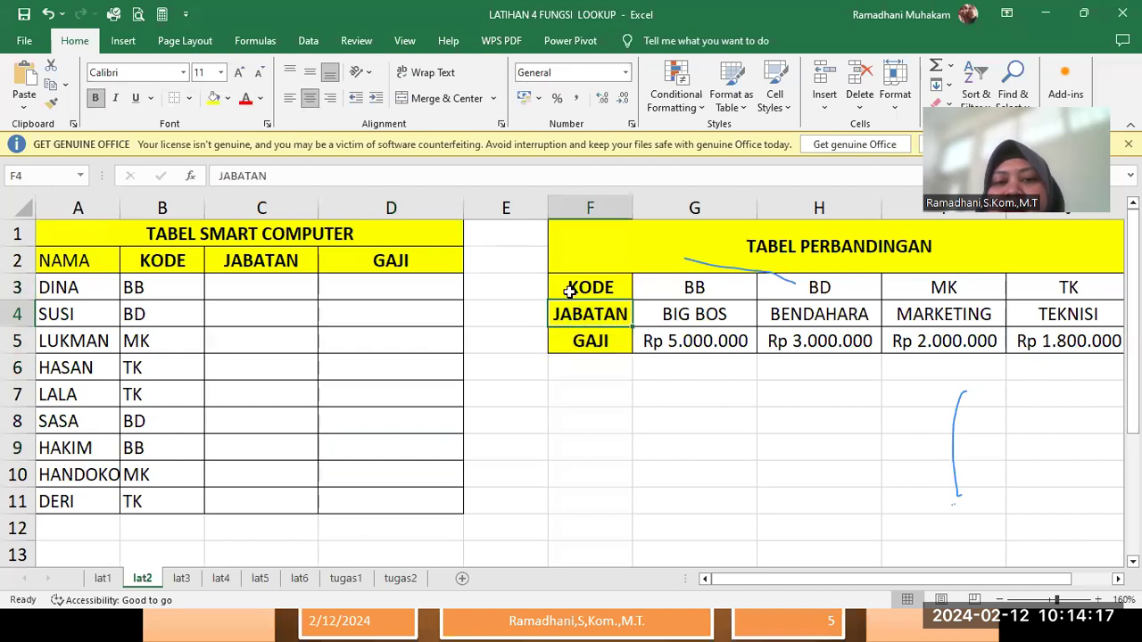
pyautogui.click(574, 286)
pyautogui.click(574, 346)
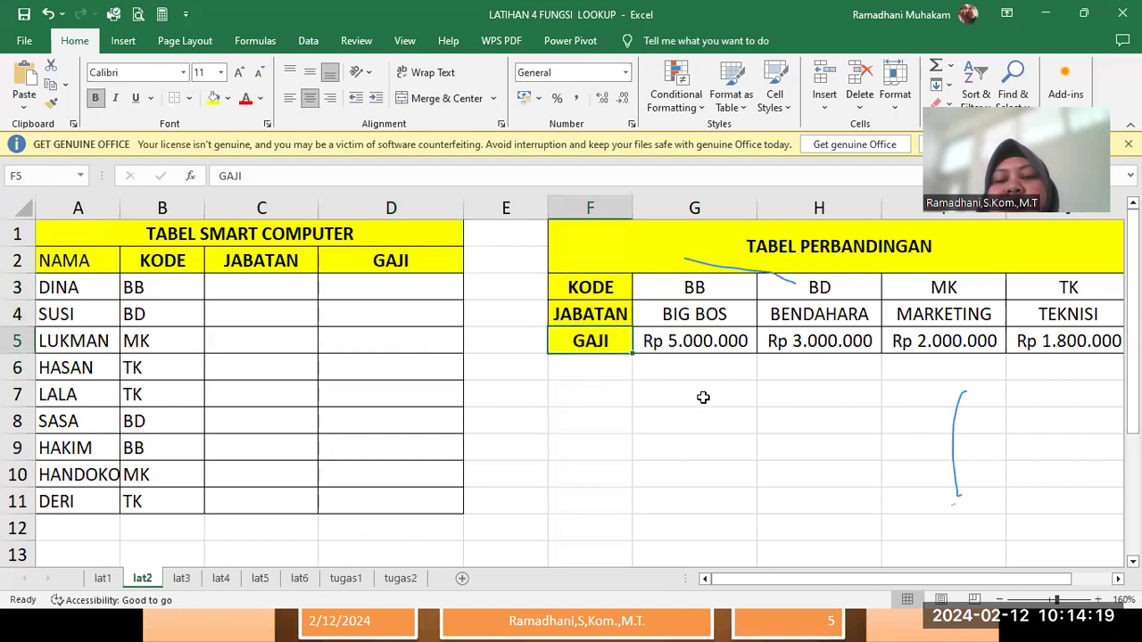
# Select the comparison table's data range G3:J5 on lat2 without its headings and check its defined name.
pyautogui.moveTo(673, 297); pyautogui.dragTo(1057, 332)
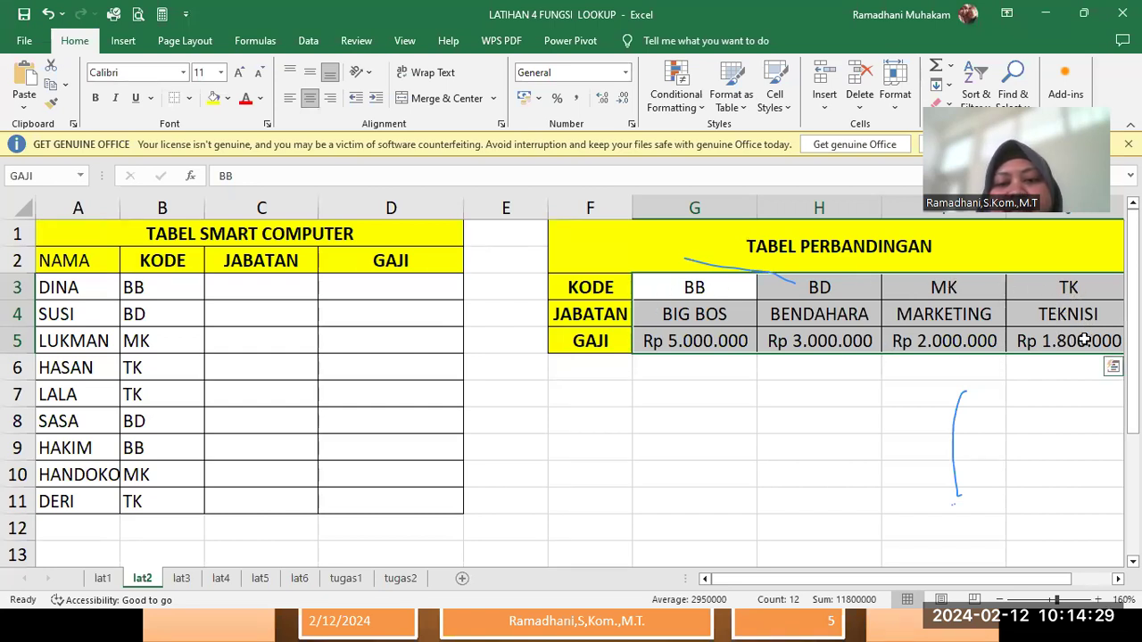
pyautogui.rightClick(819, 339)
pyautogui.click(872, 576)
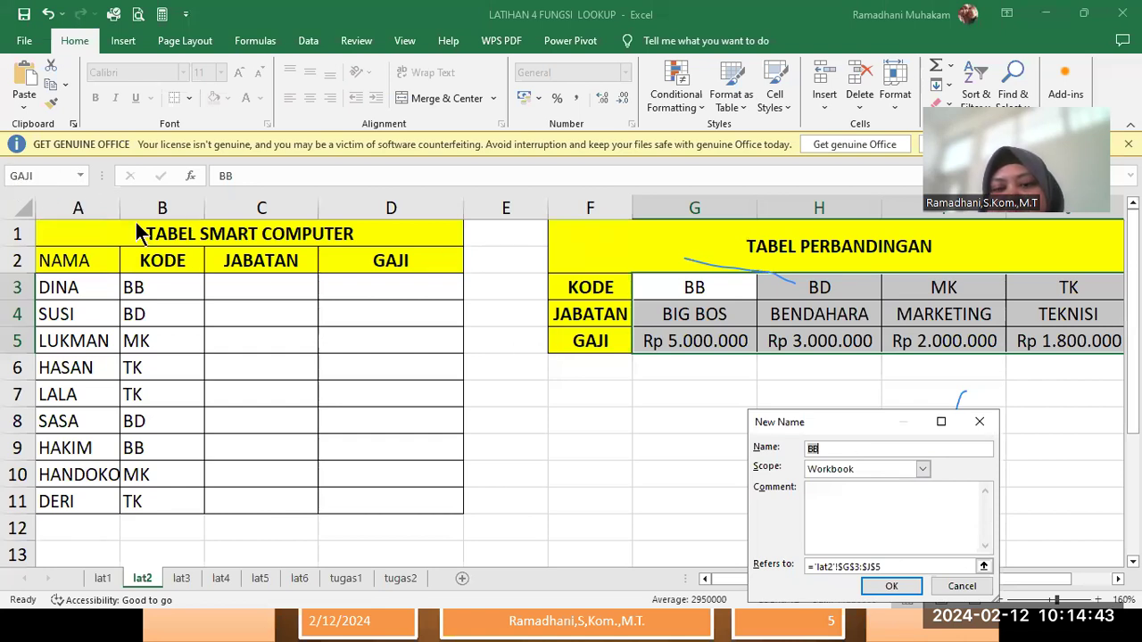
pyautogui.click(979, 590)
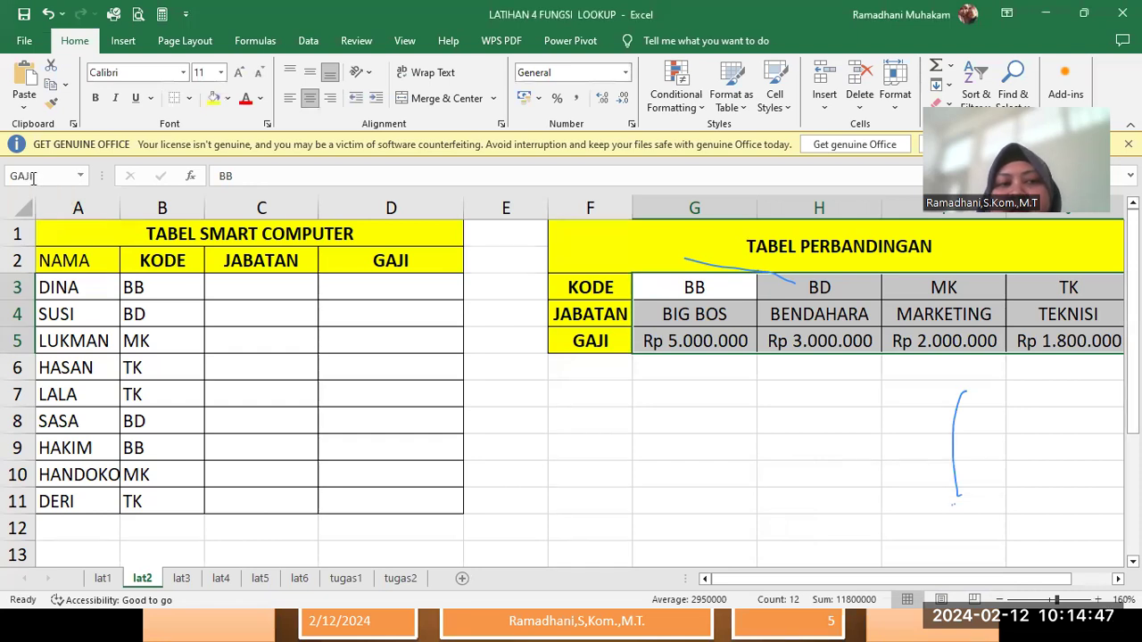
pyautogui.click(692, 415)
# Compare the KODE column of the Smart Computer table with the KODE row of the comparison table.
pyautogui.click(88, 287)
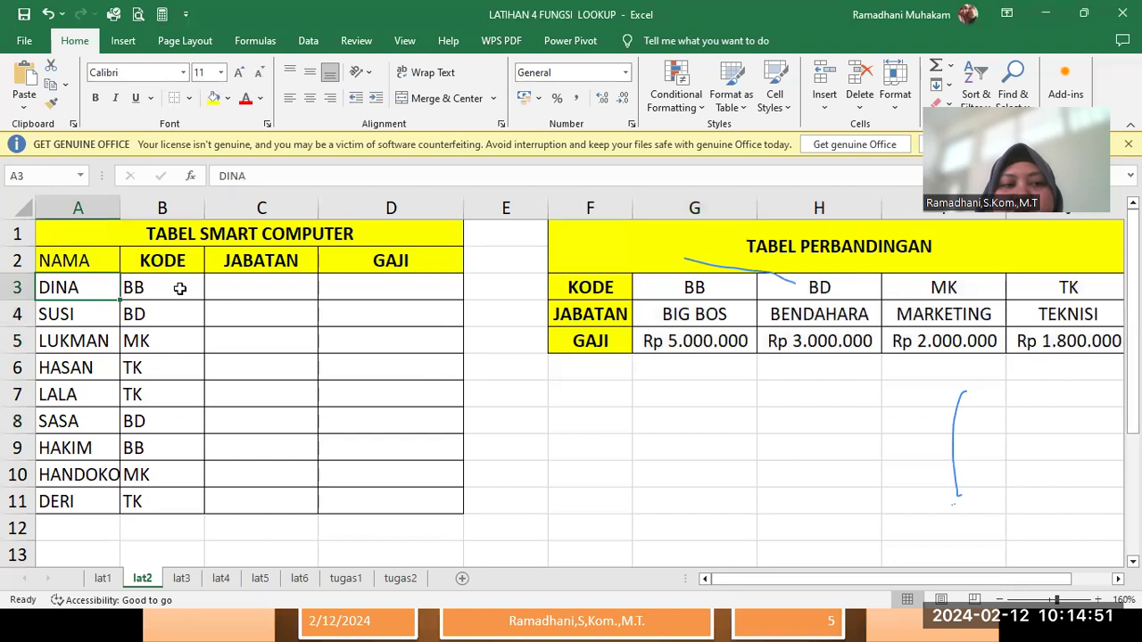
pyautogui.click(181, 289)
pyautogui.click(169, 265)
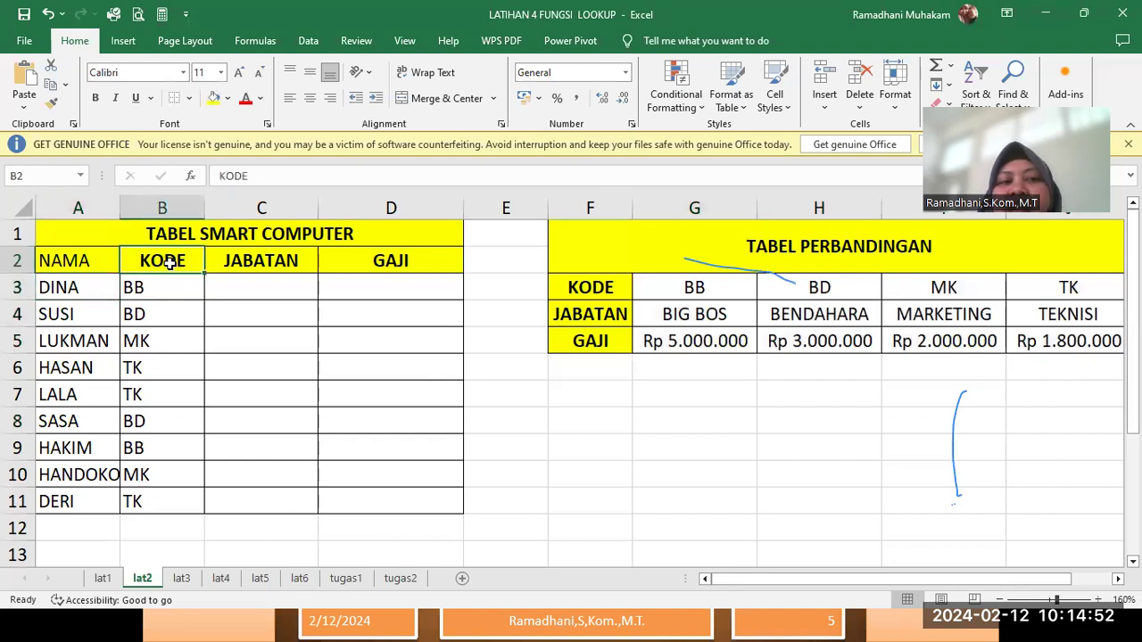
pyautogui.click(611, 294)
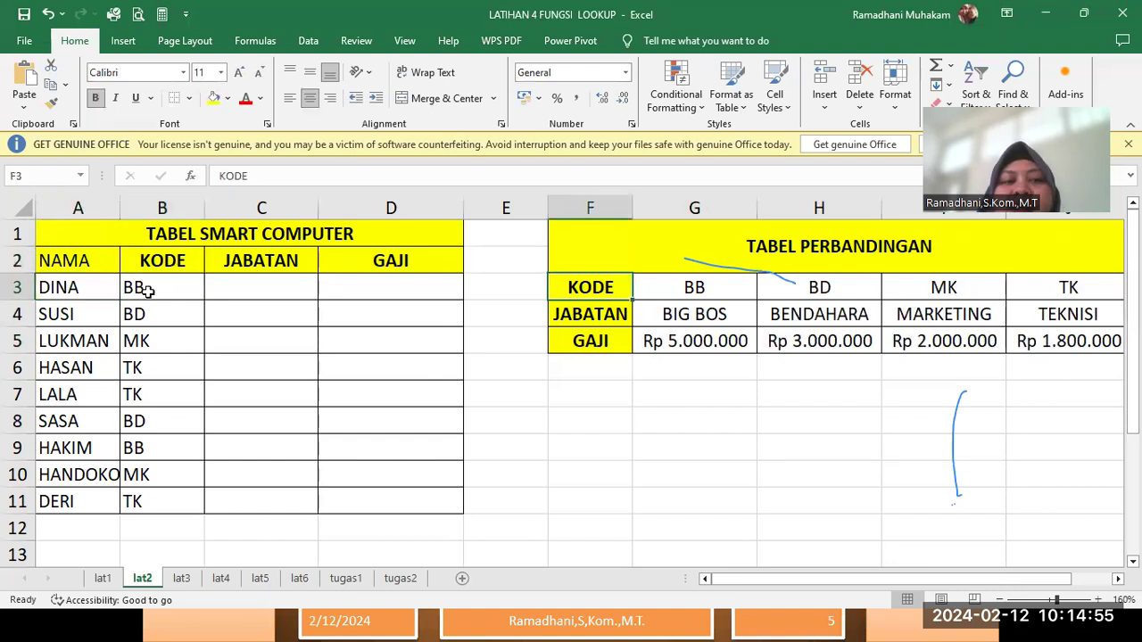
# Enter the formula =HLOOKUP(B3;GAJI;2) in C3 to look up the first employee's JABATAN from the comparison table G3:J5.
pyautogui.click(272, 296)
pyautogui.click(402, 304)
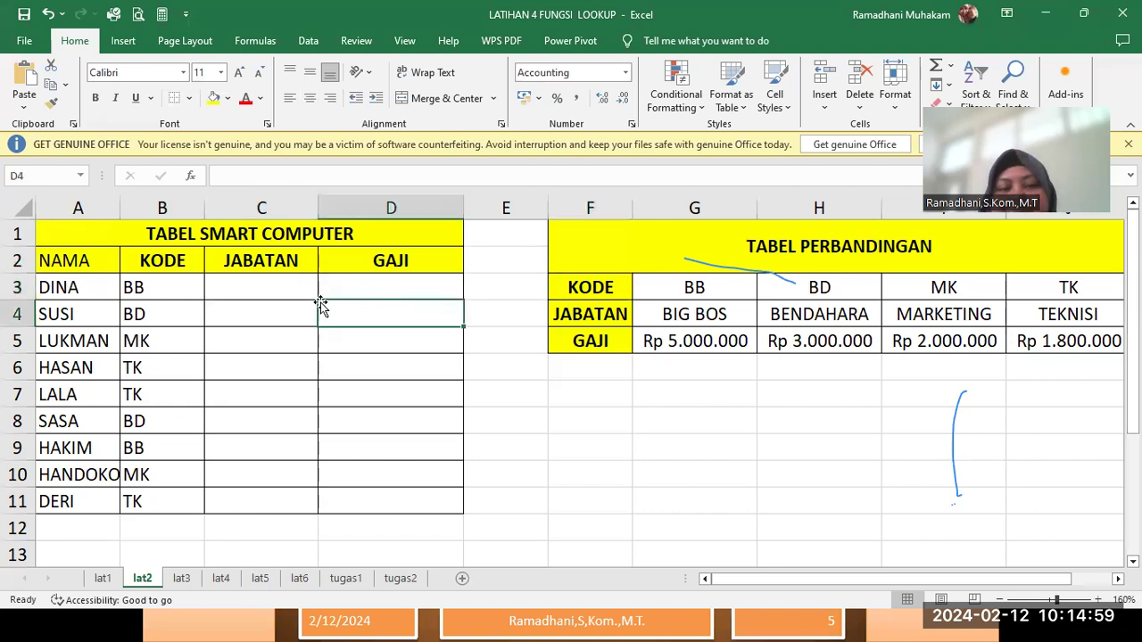
pyautogui.click(266, 287)
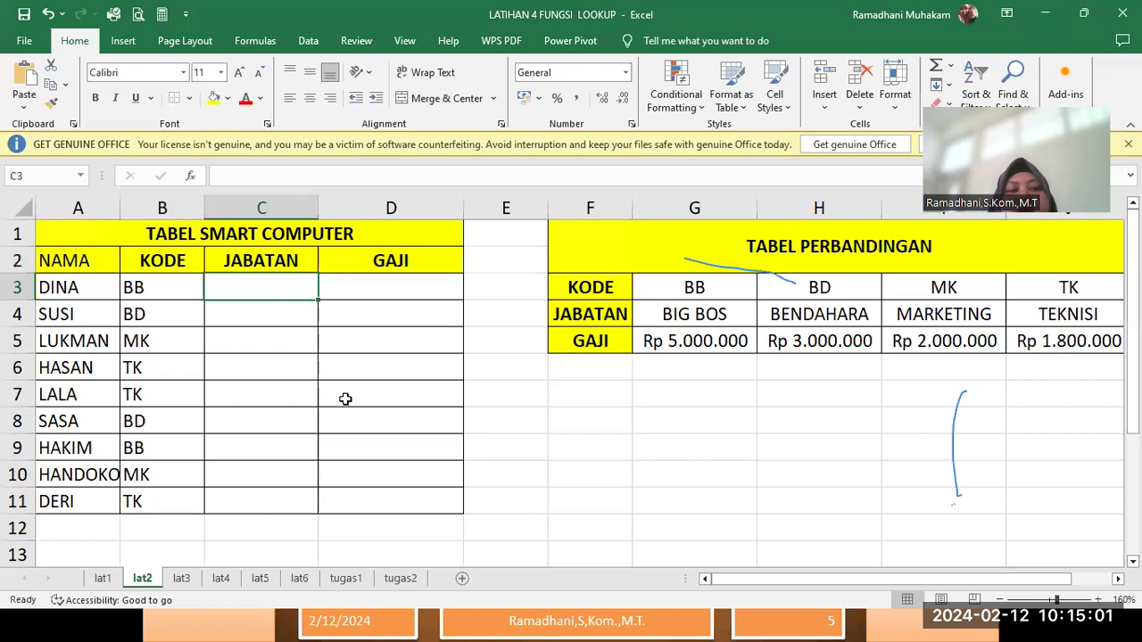
pyautogui.write('=')
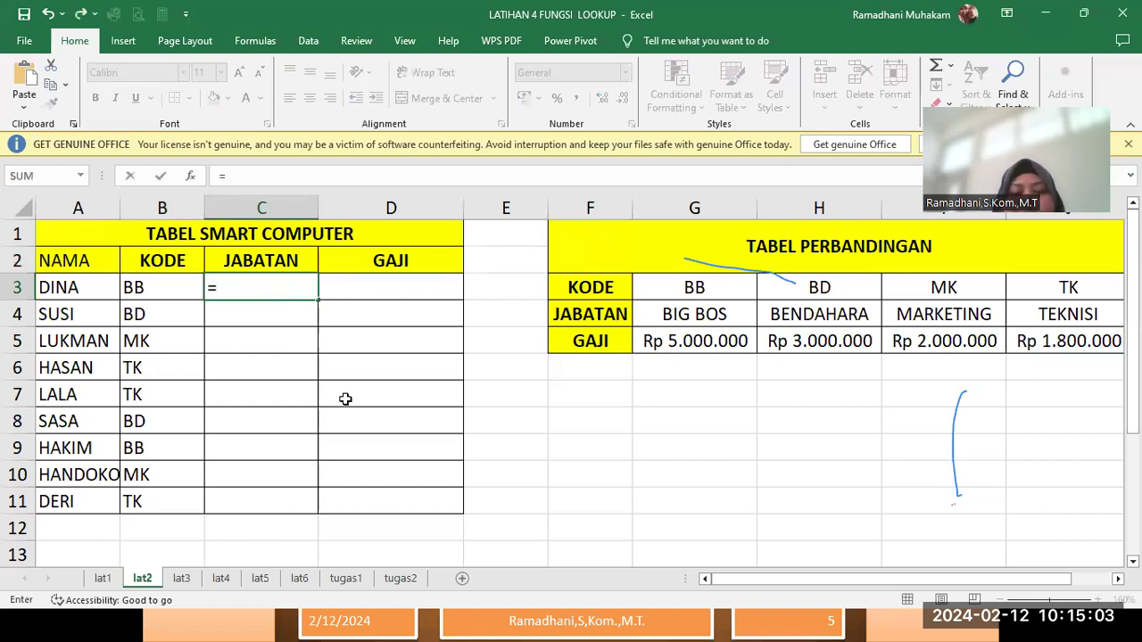
pyautogui.write('HLO')
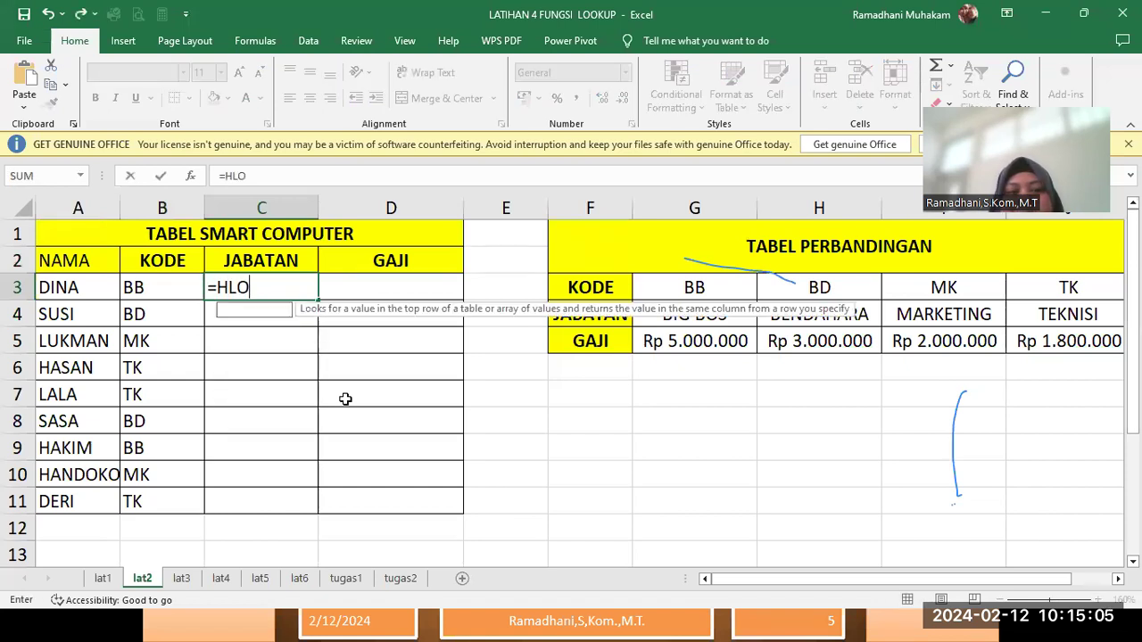
pyautogui.write('OKUP(')
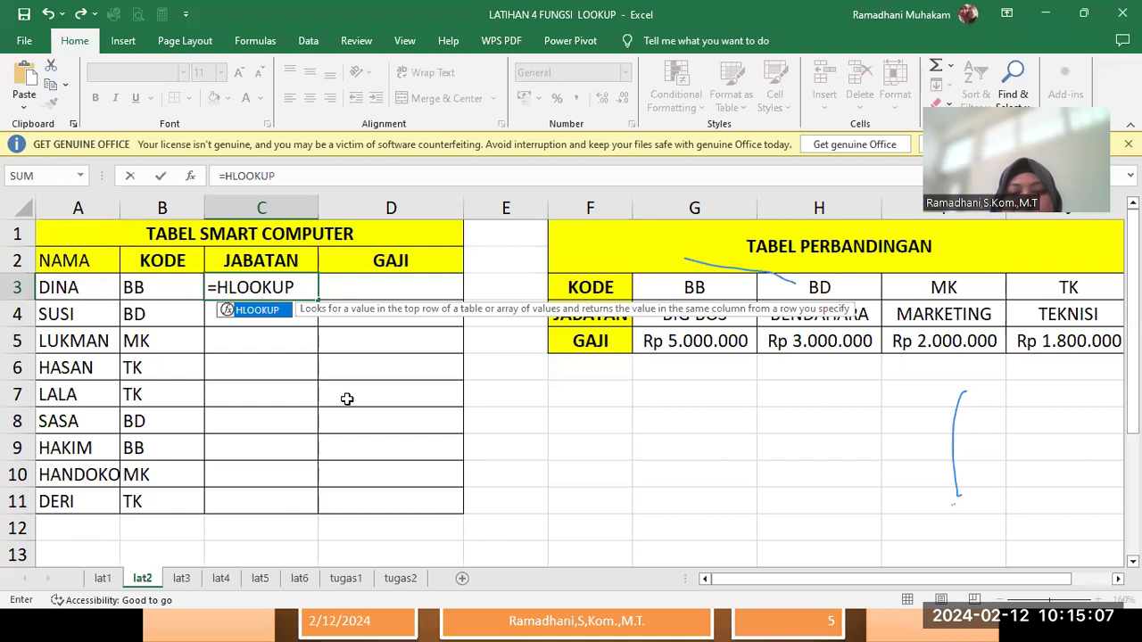
pyautogui.click(171, 290)
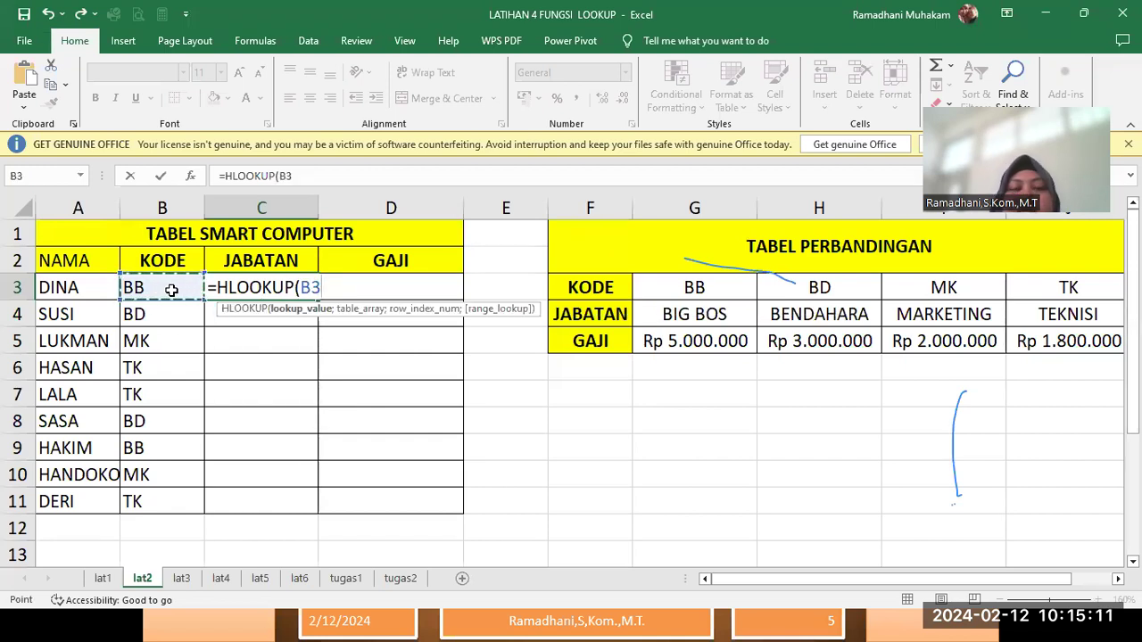
pyautogui.write(';')
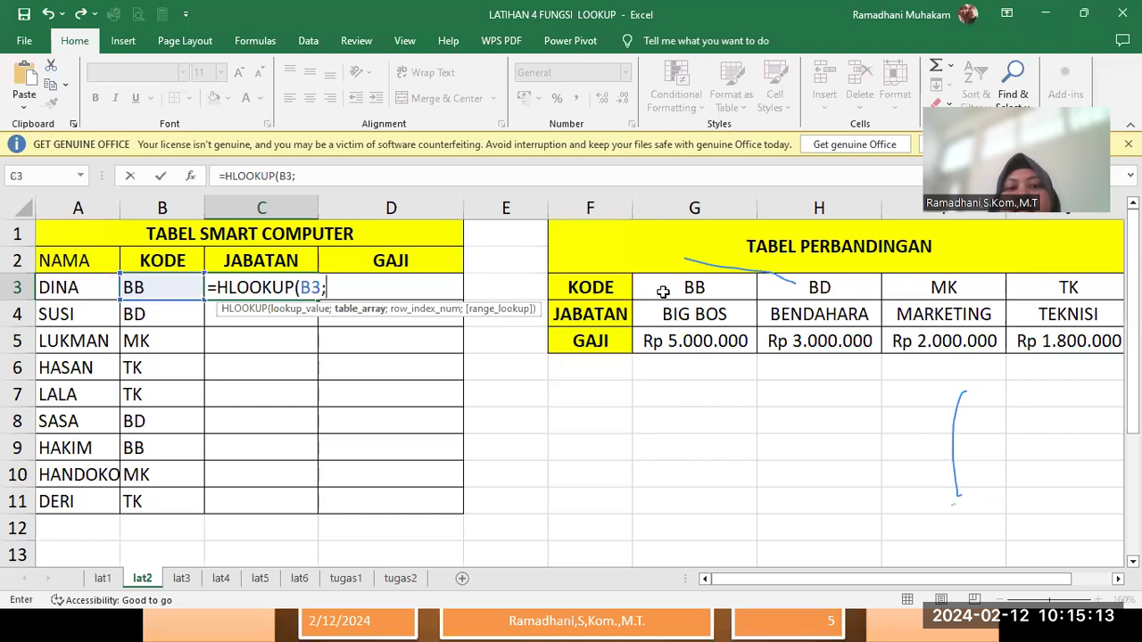
pyautogui.moveTo(705, 291); pyautogui.dragTo(1042, 346)
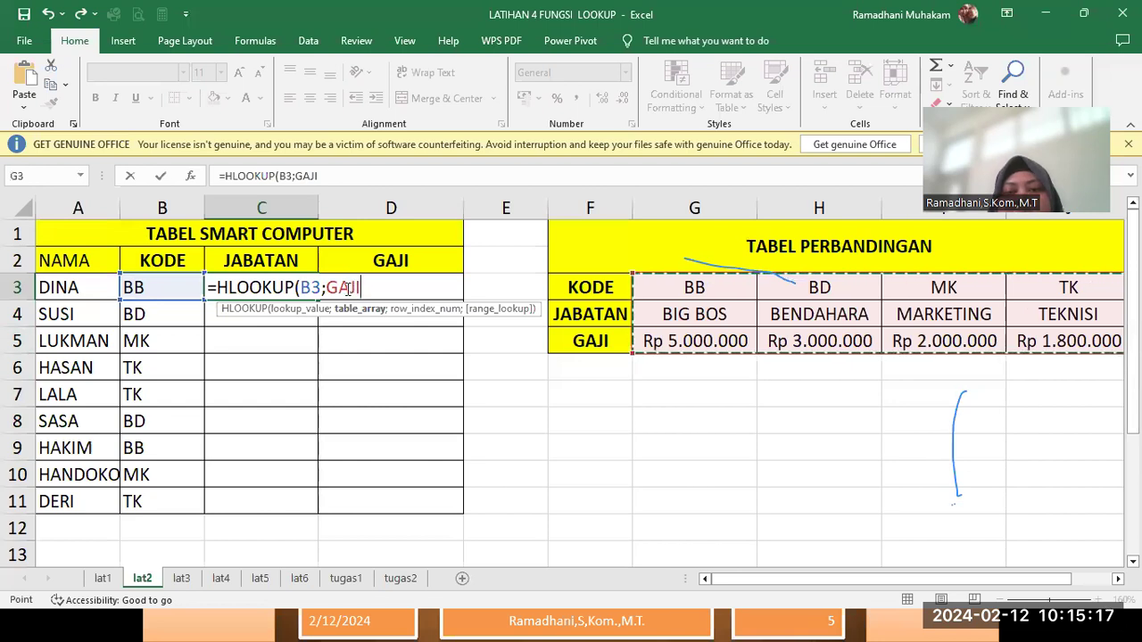
pyautogui.write(';')
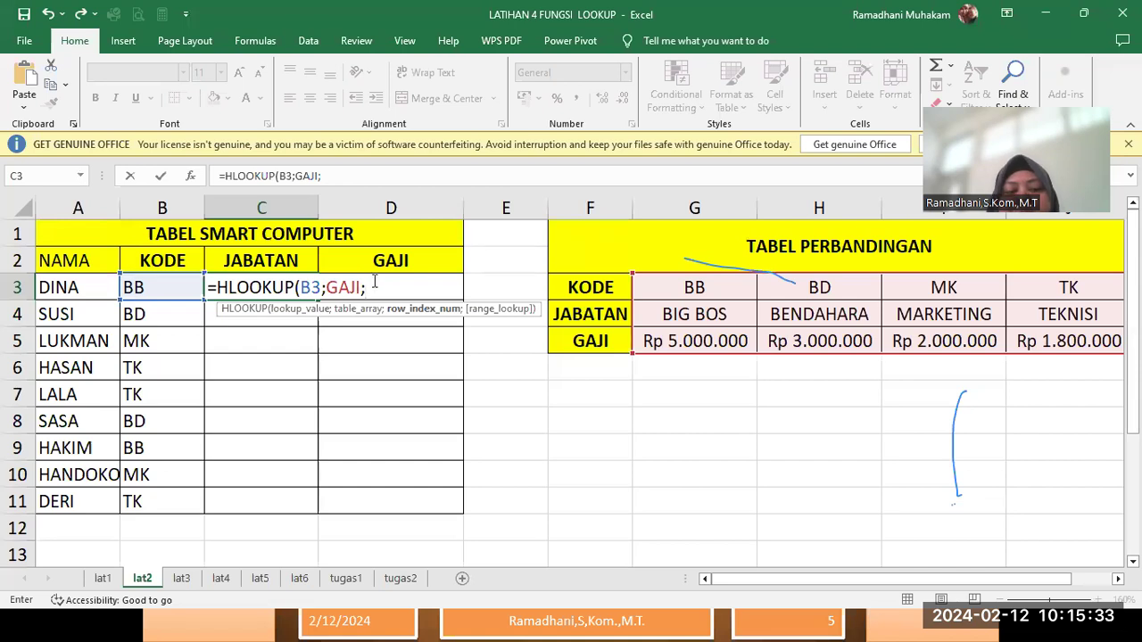
pyautogui.write('2')
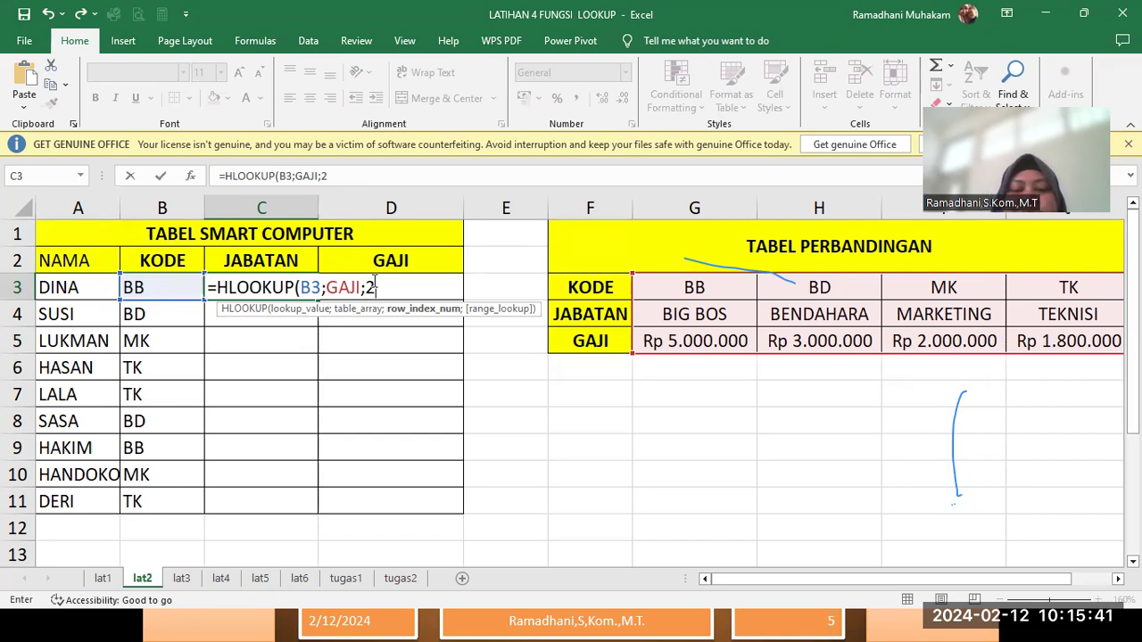
pyautogui.write(')')
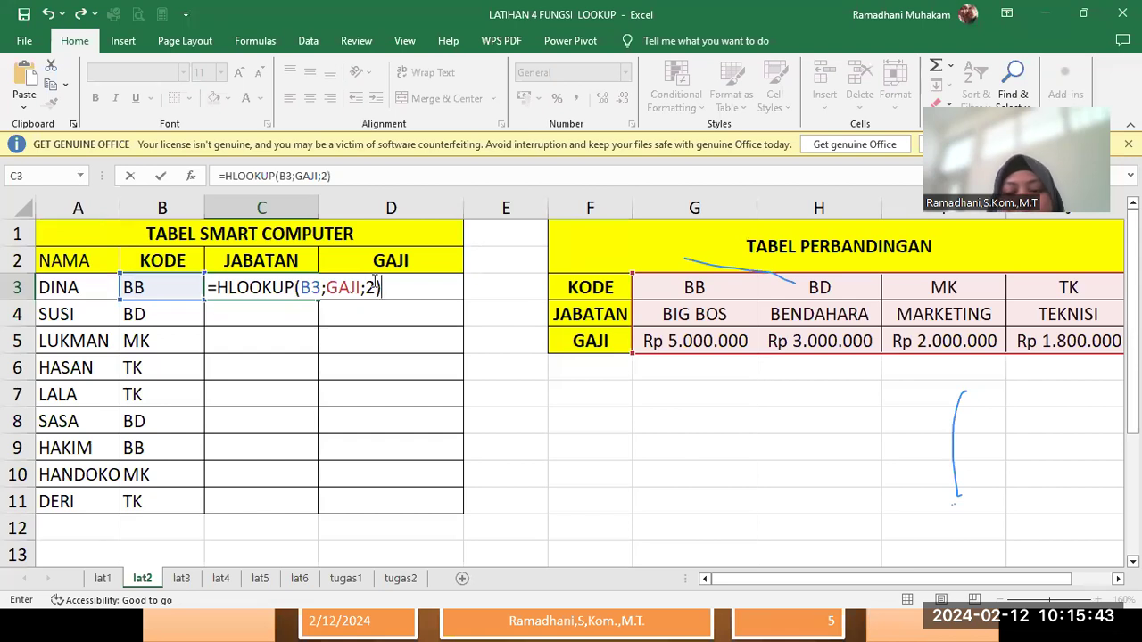
pyautogui.press('Return')
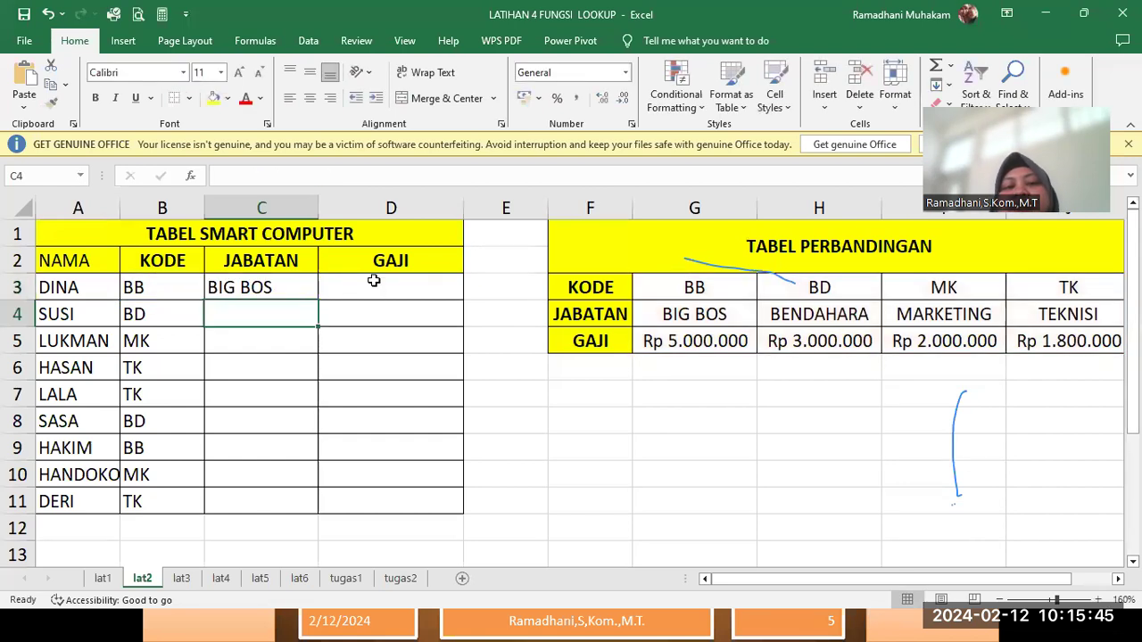
# Copy the JABATAN formula from C3 down to C11 for the remaining employees.
pyautogui.click(280, 290)
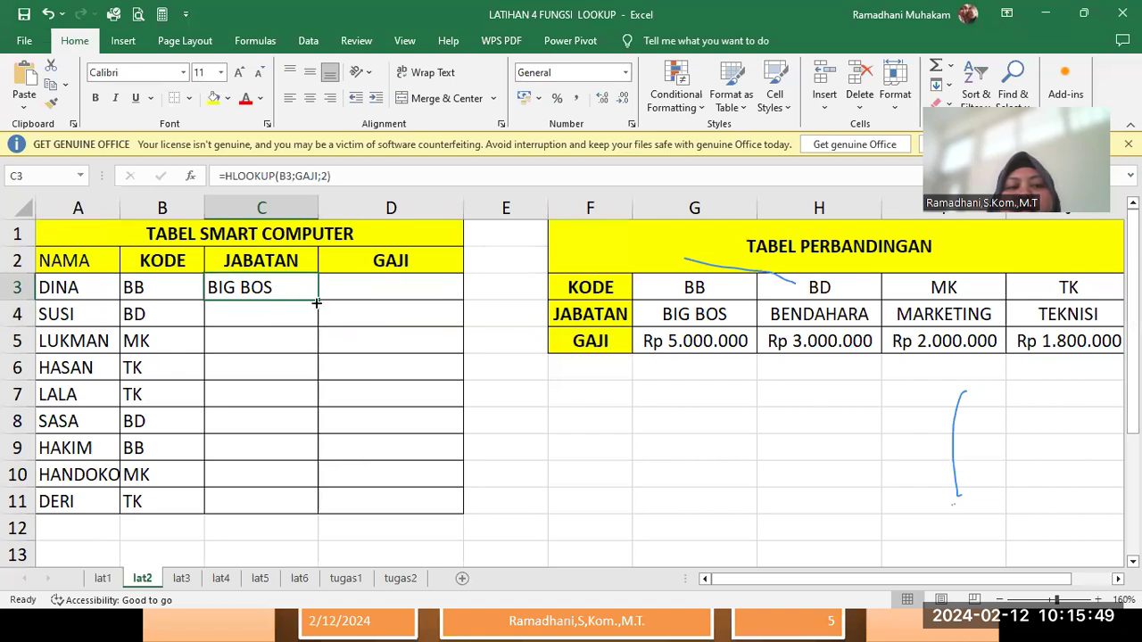
pyautogui.doubleClick(316, 304)
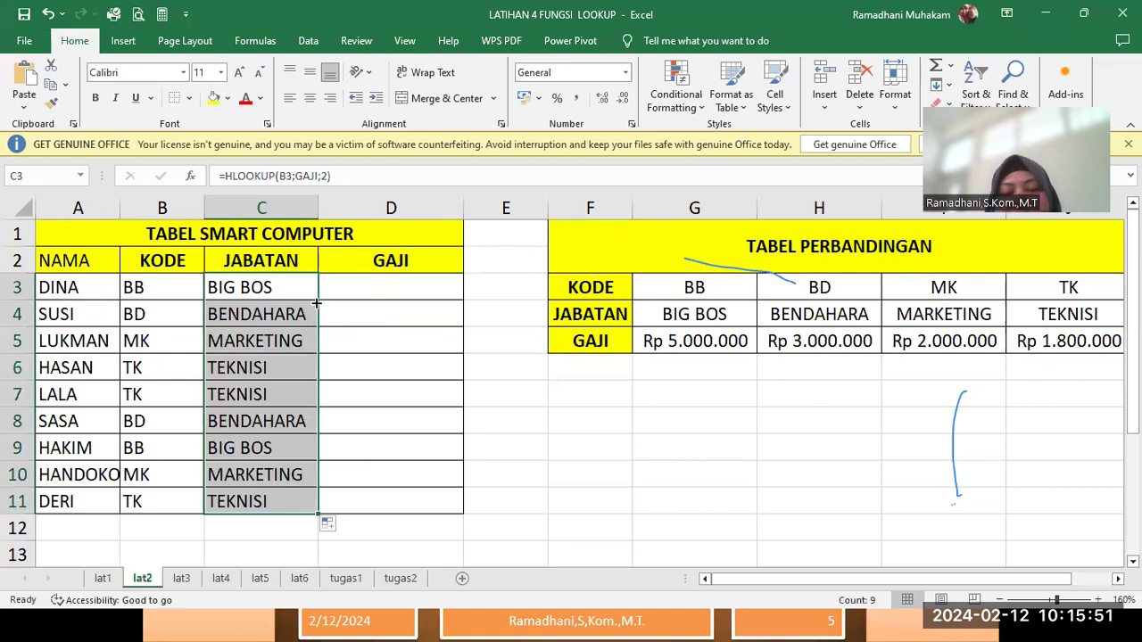
pyautogui.click(394, 387)
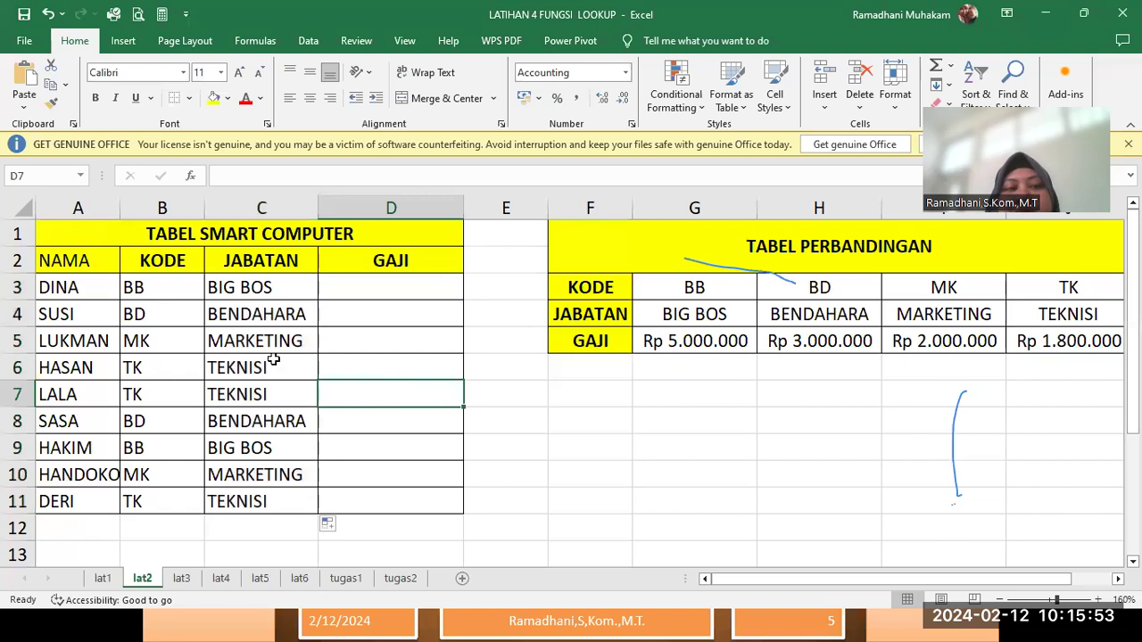
# Enter the formula =HLOOKUP(B3;GAJI;3) in D3 to look up the first employee's GAJI.
pyautogui.click(365, 292)
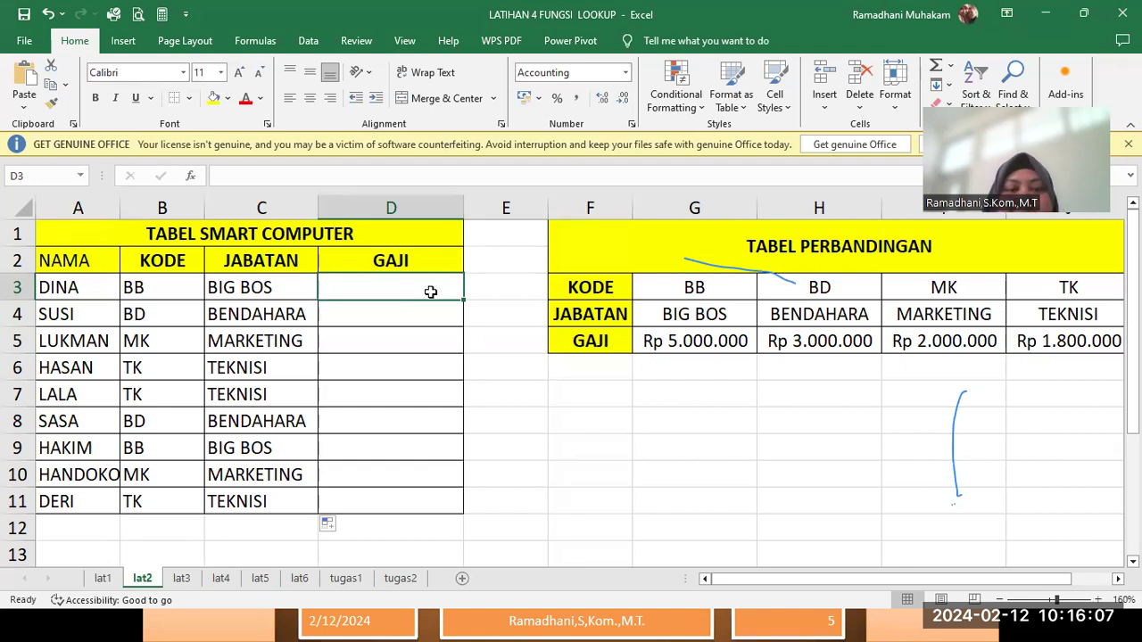
pyautogui.write('=')
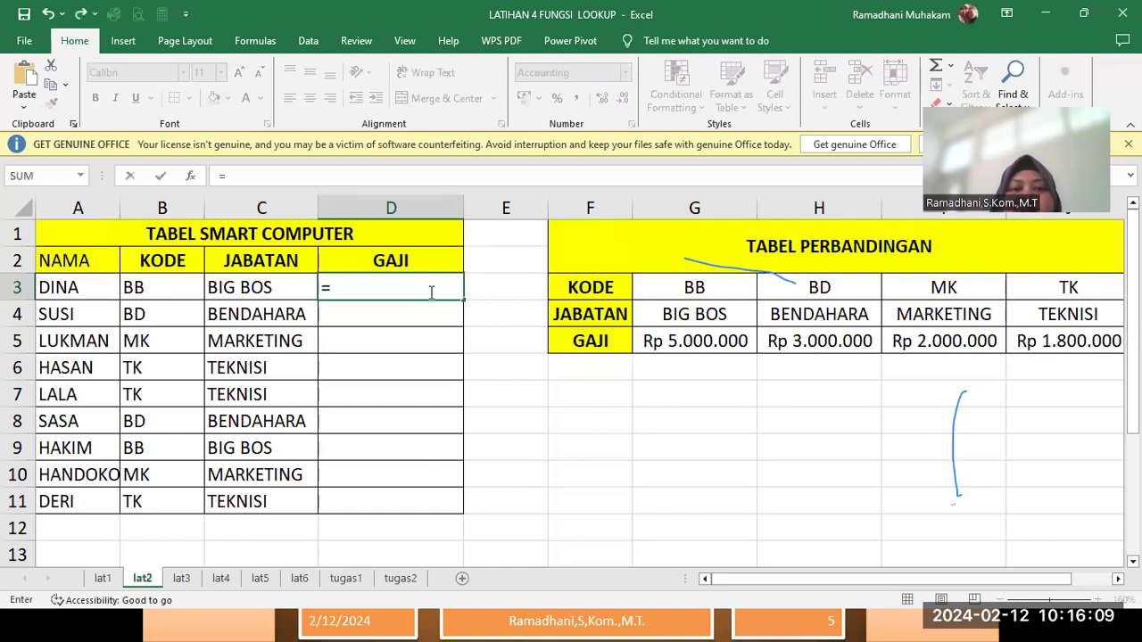
pyautogui.write('HL')
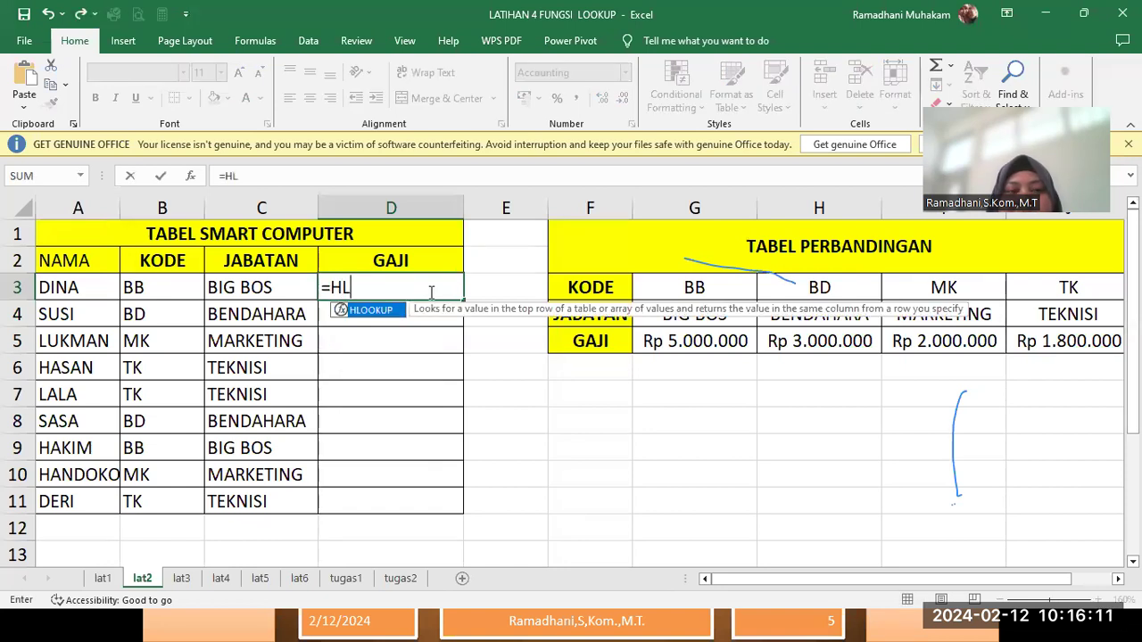
pyautogui.write('OOKUP')
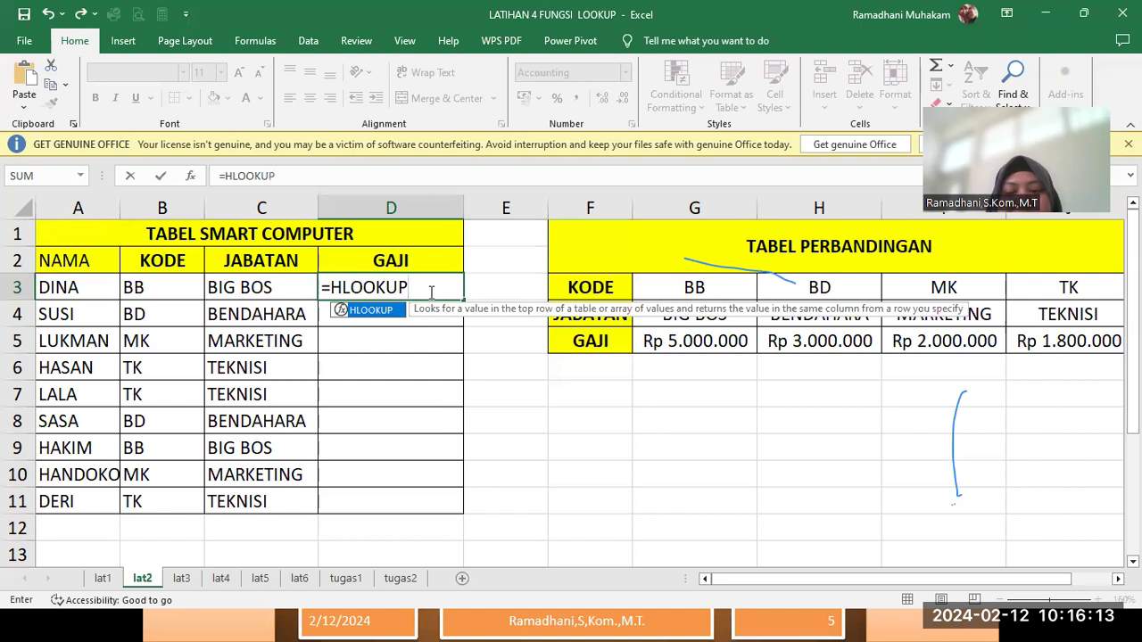
pyautogui.write('(')
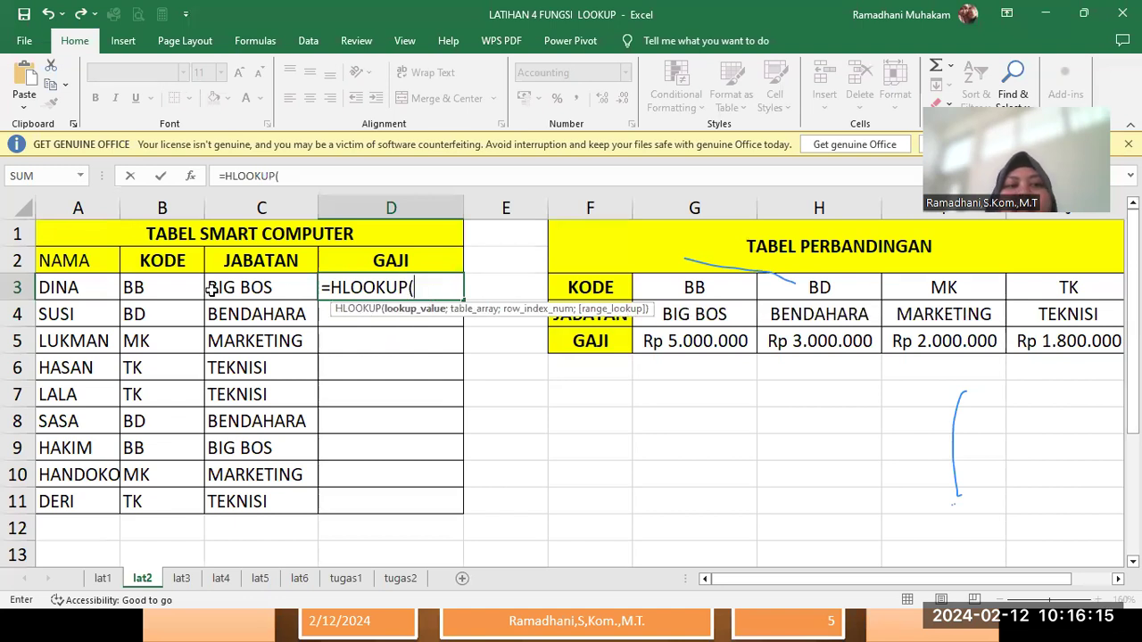
pyautogui.click(177, 284)
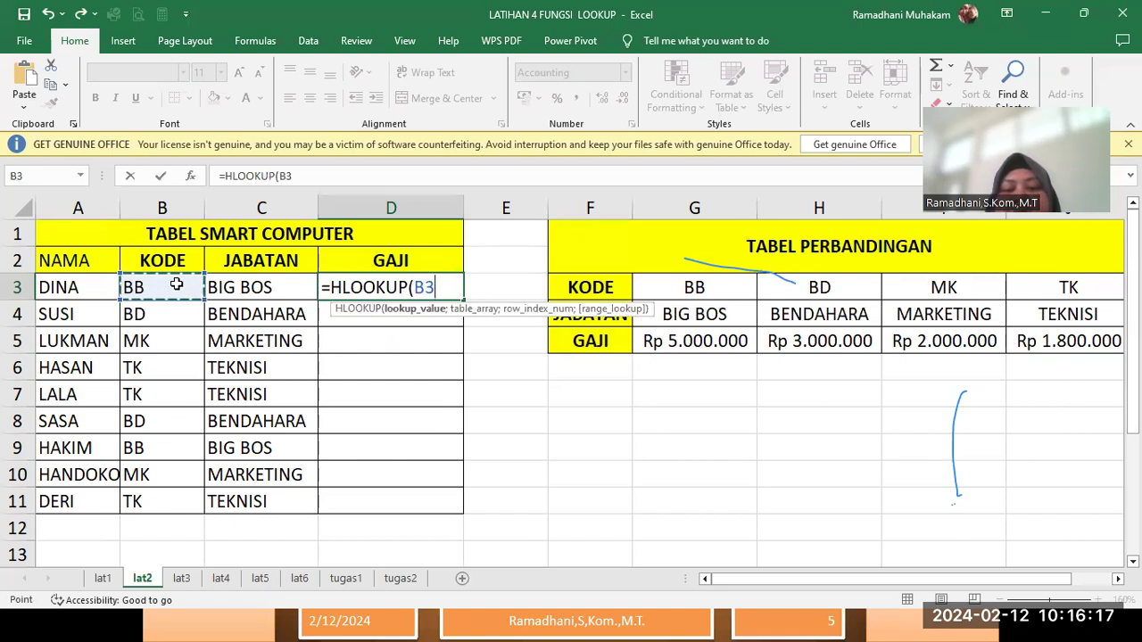
pyautogui.write(';')
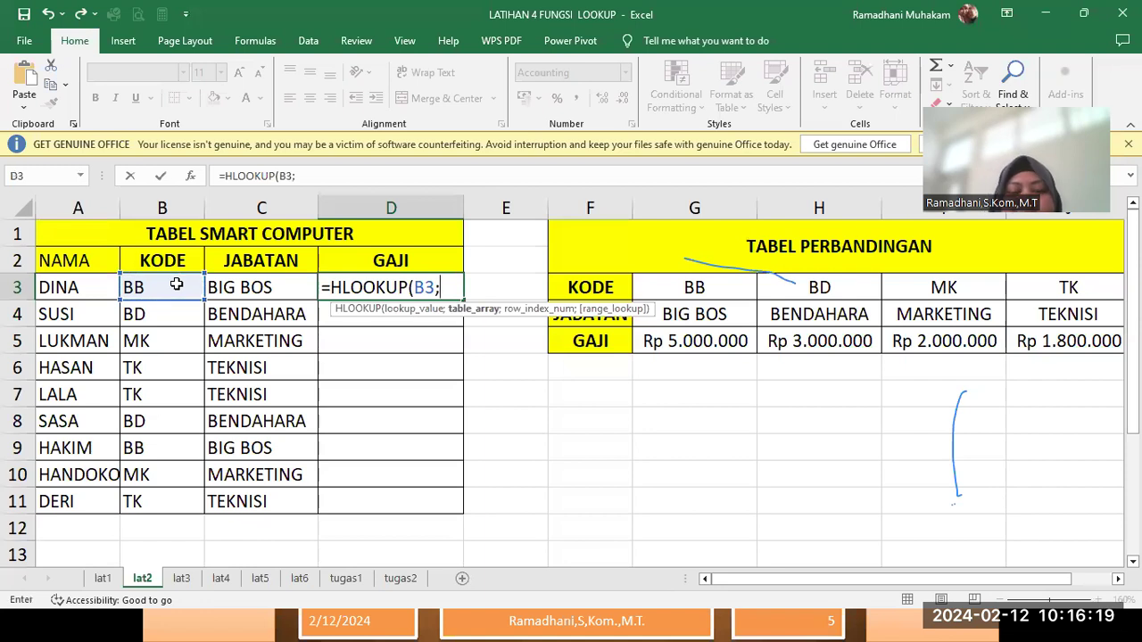
pyautogui.write('GAJI')
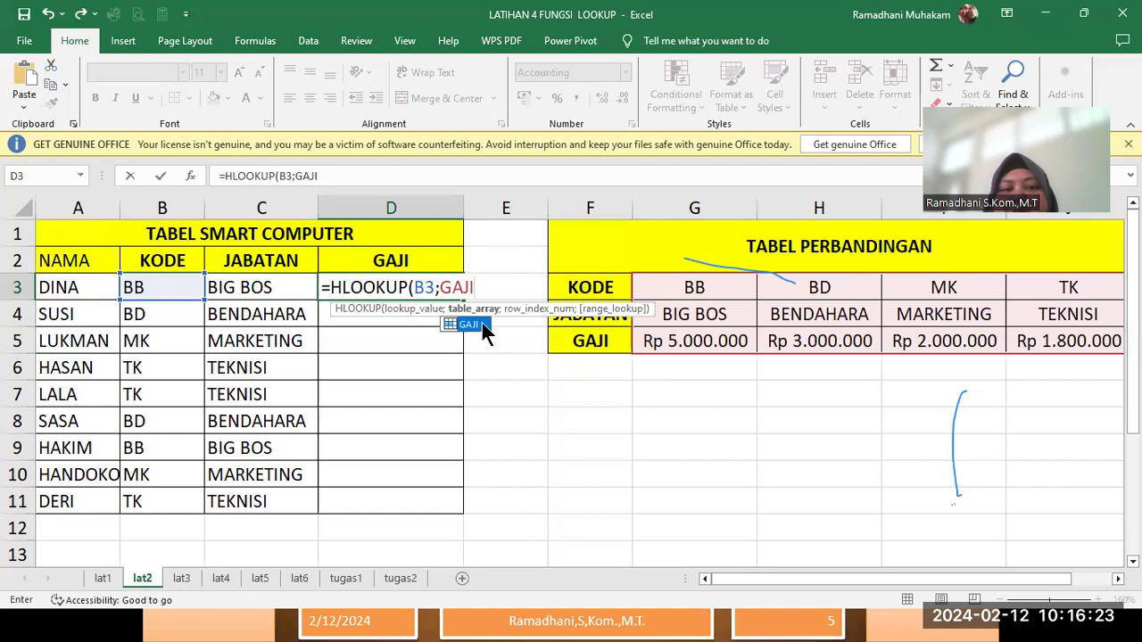
pyautogui.write(';')
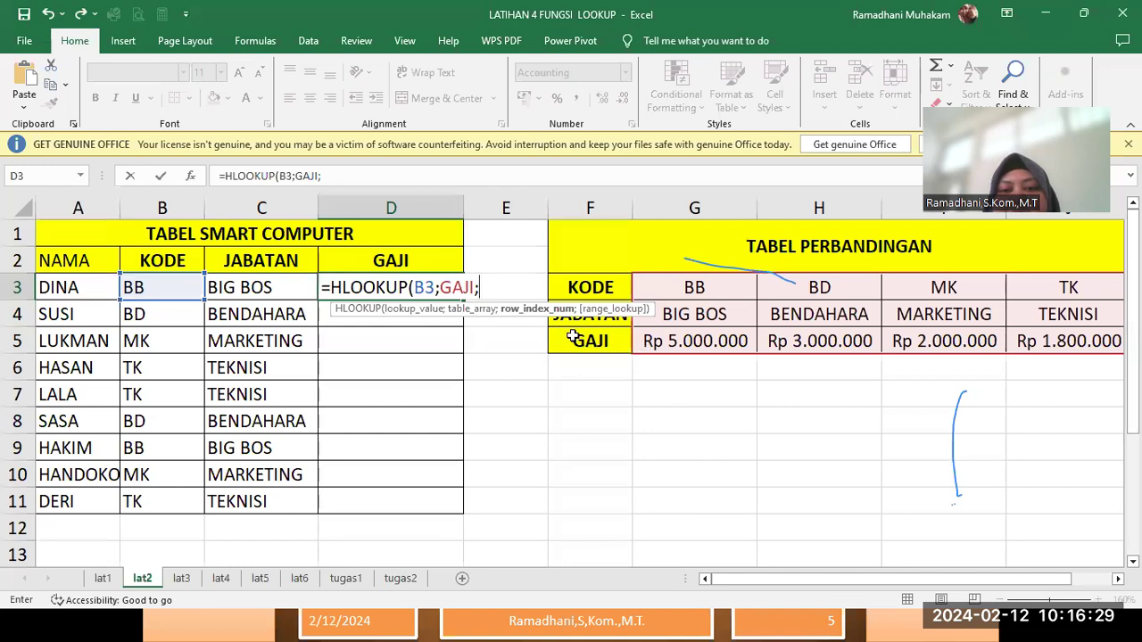
pyautogui.write('3')
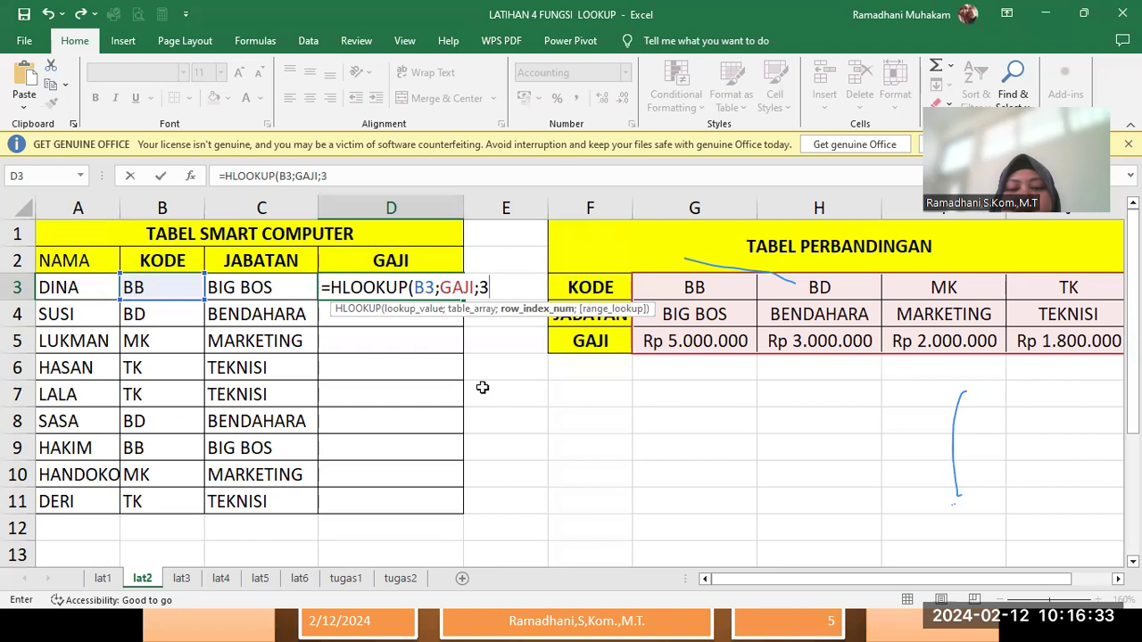
pyautogui.write(')')
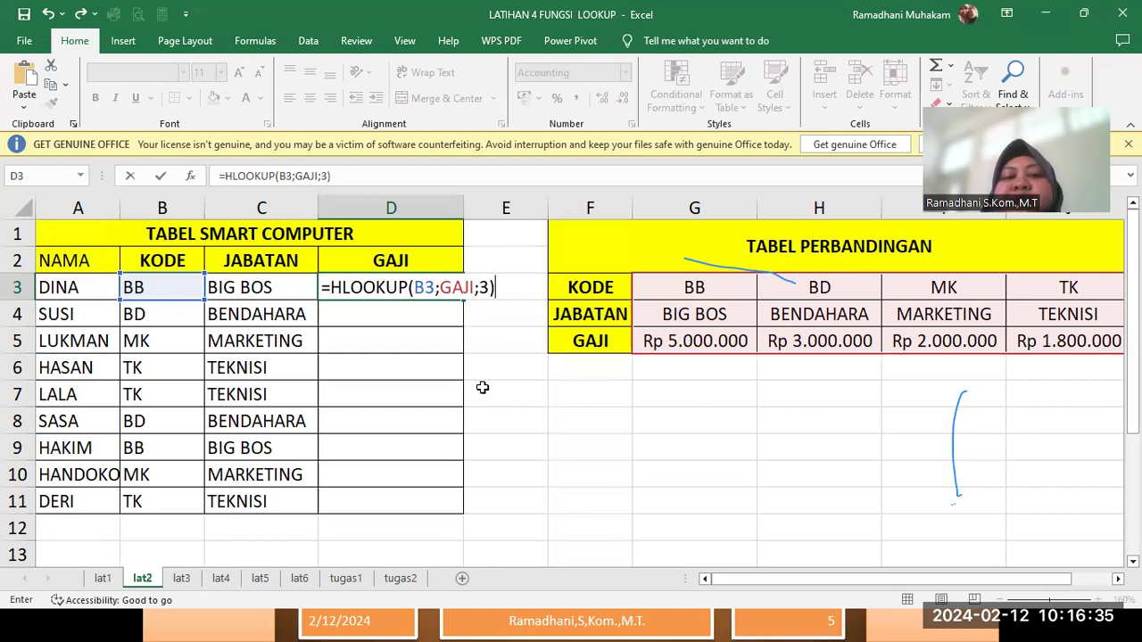
pyautogui.press('Return')
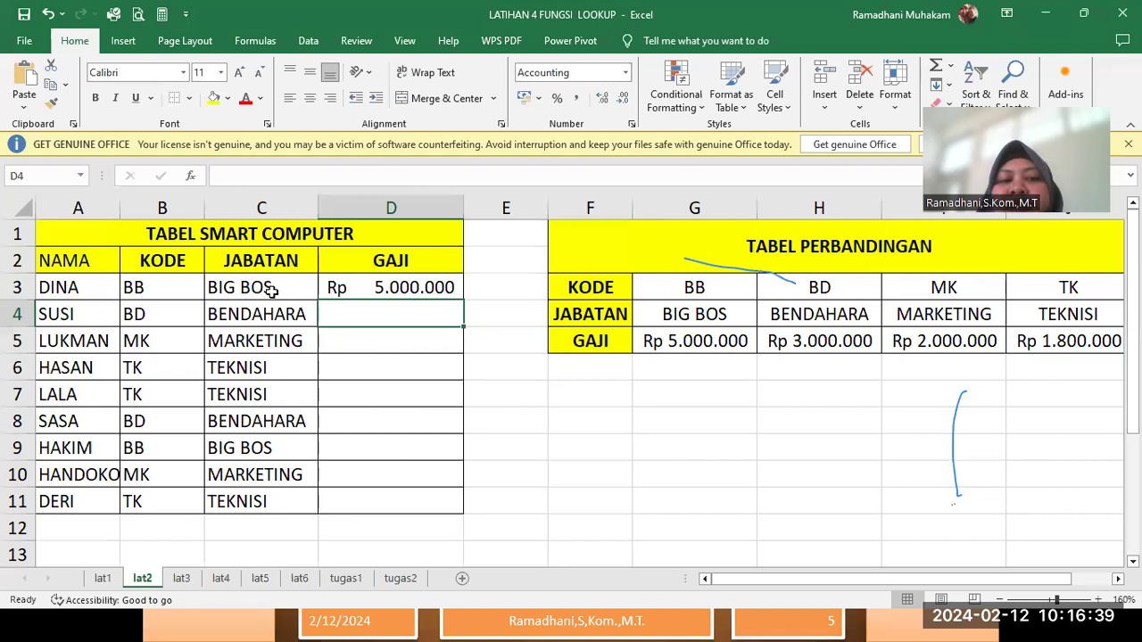
# Check the GAJI in D3 against the KODE in B3 and the matching salary in G5 of the comparison table.
pyautogui.press('Up')
pyautogui.click(179, 290)
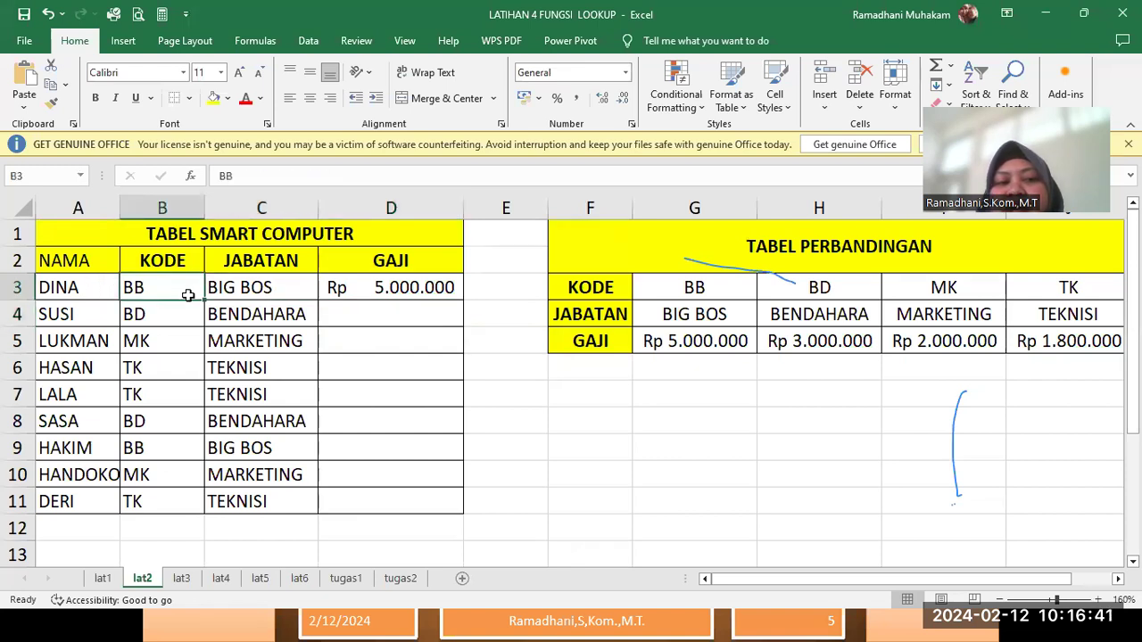
pyautogui.click(326, 293)
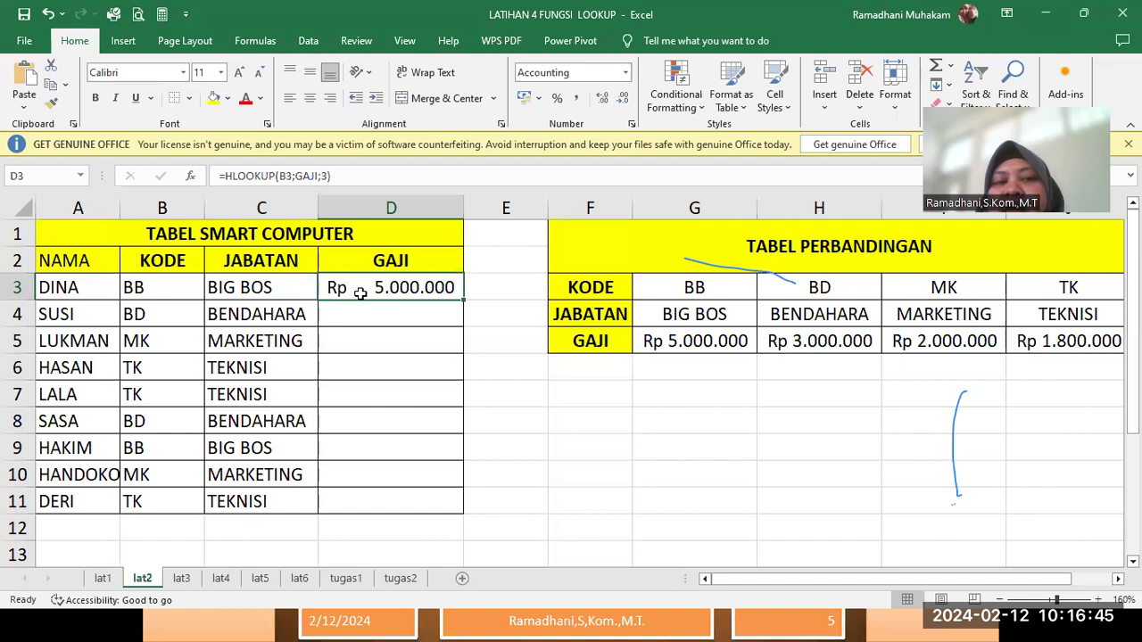
pyautogui.click(683, 348)
# Format the GAJI cells D3:D11 as Rp Indonesian accounting currency without decimal places.
pyautogui.moveTo(375, 287); pyautogui.dragTo(374, 492)
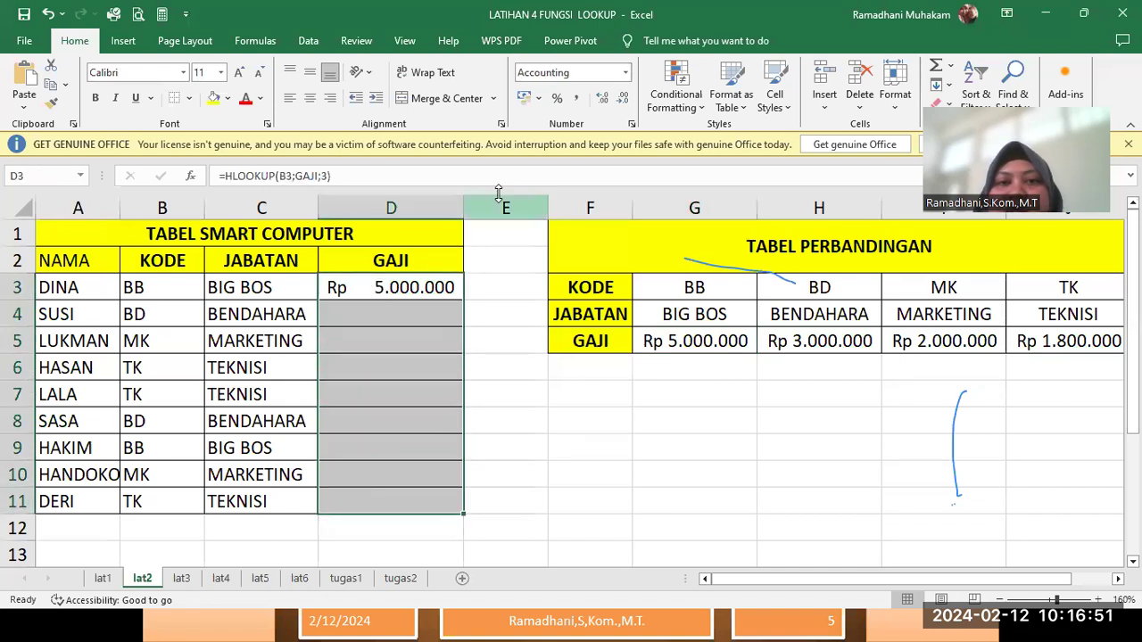
pyautogui.click(538, 97)
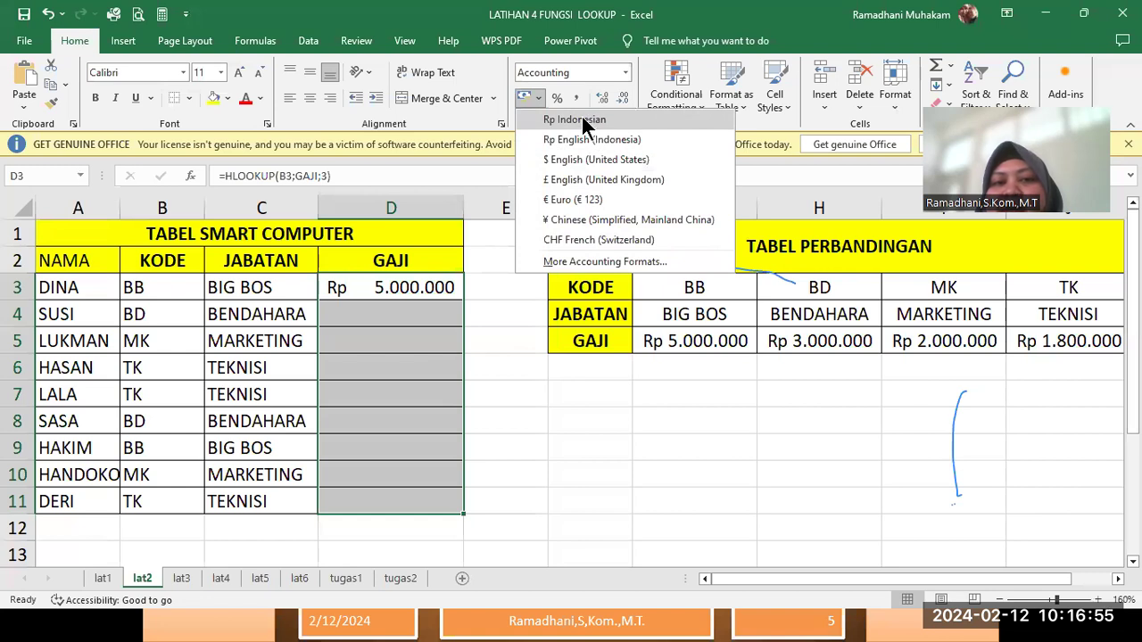
pyautogui.click(582, 118)
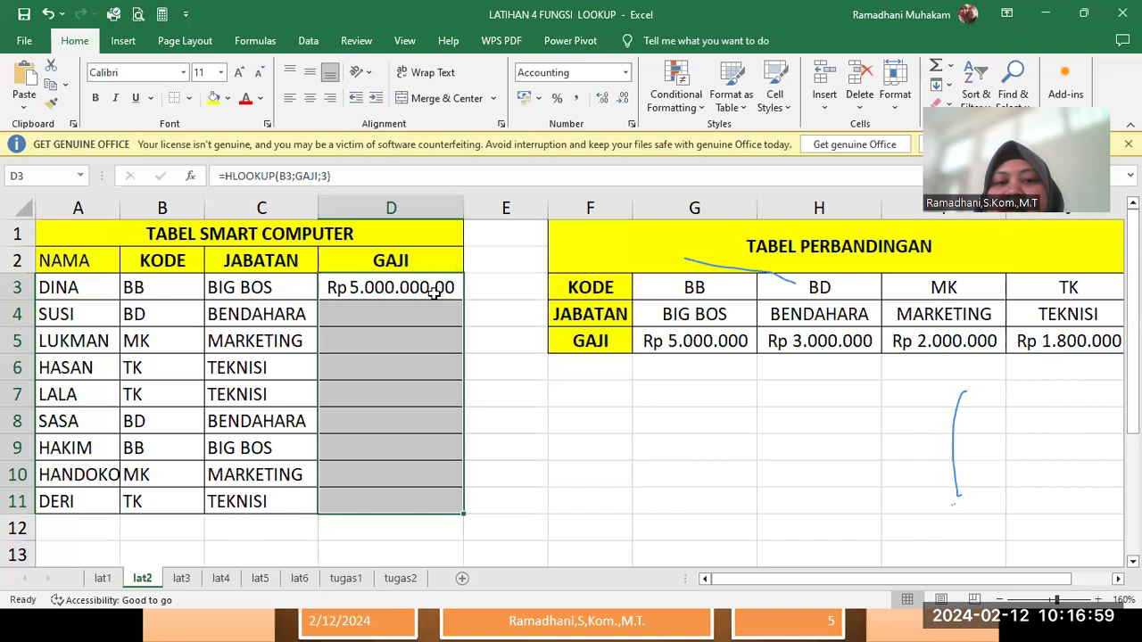
pyautogui.click(625, 104)
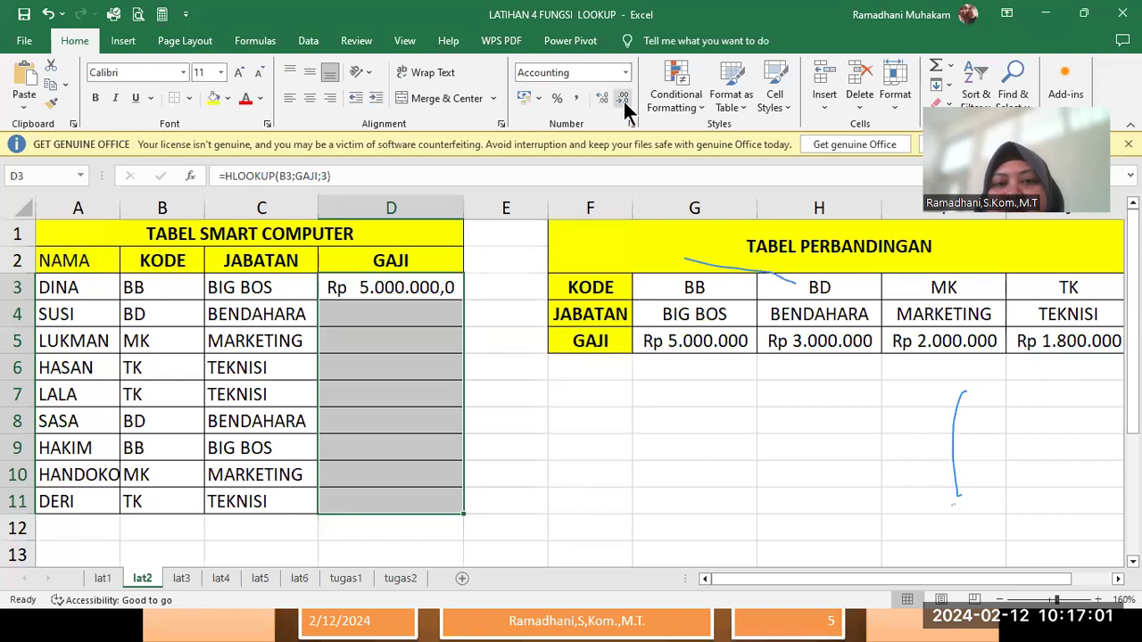
pyautogui.click(625, 105)
pyautogui.click(489, 330)
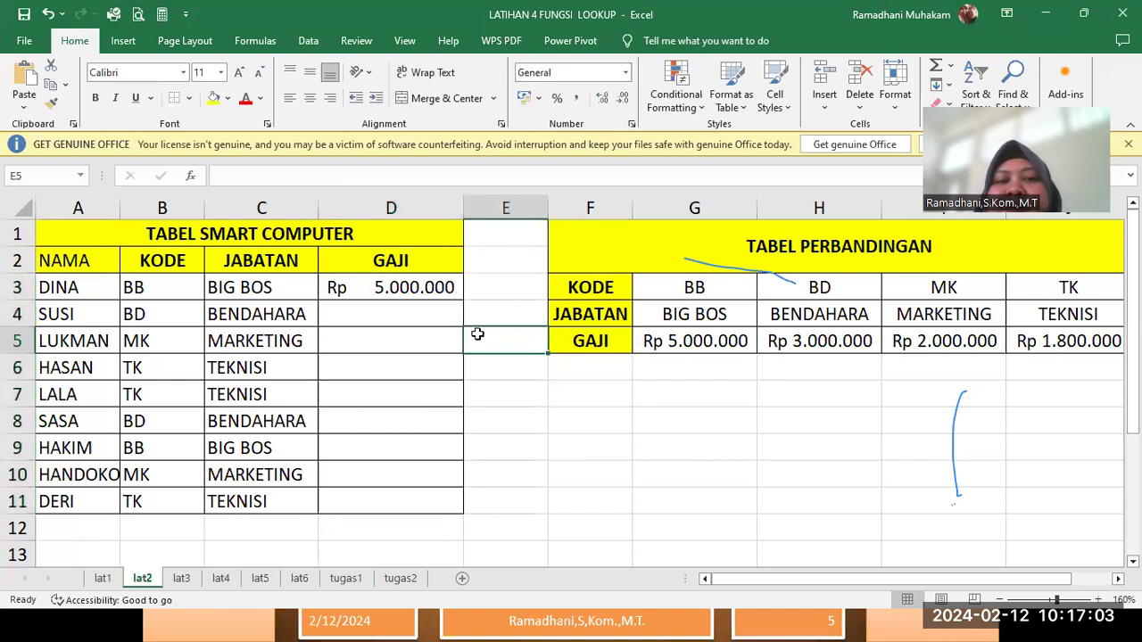
pyautogui.click(353, 286)
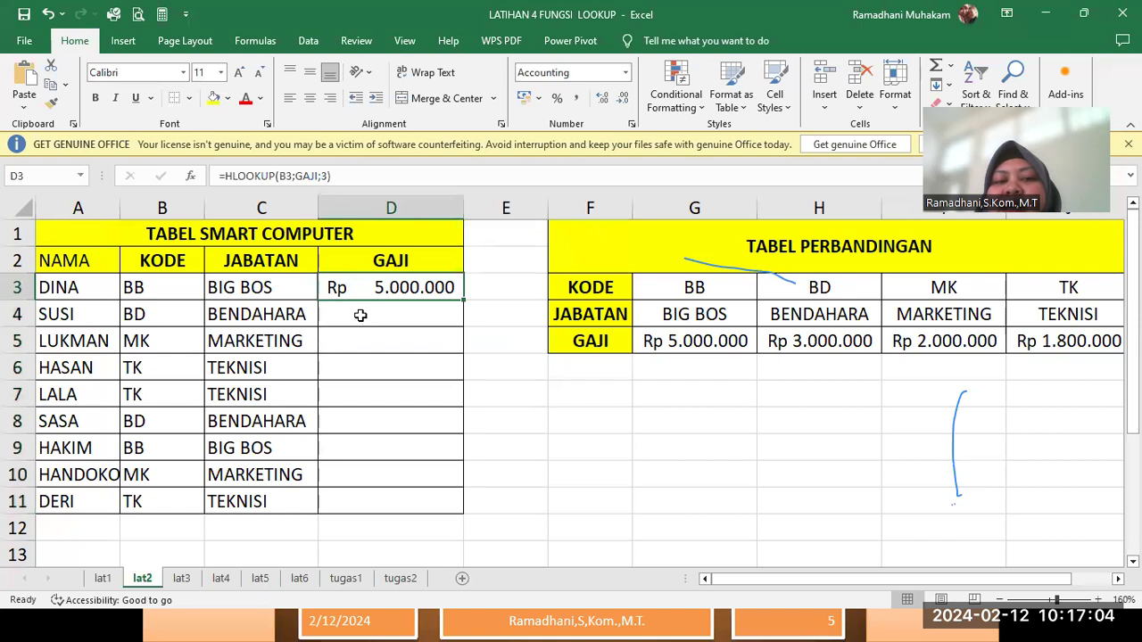
# Copy the GAJI formula from D3 down to D11 and check D10 against the MK salary in I5.
pyautogui.doubleClick(463, 304)
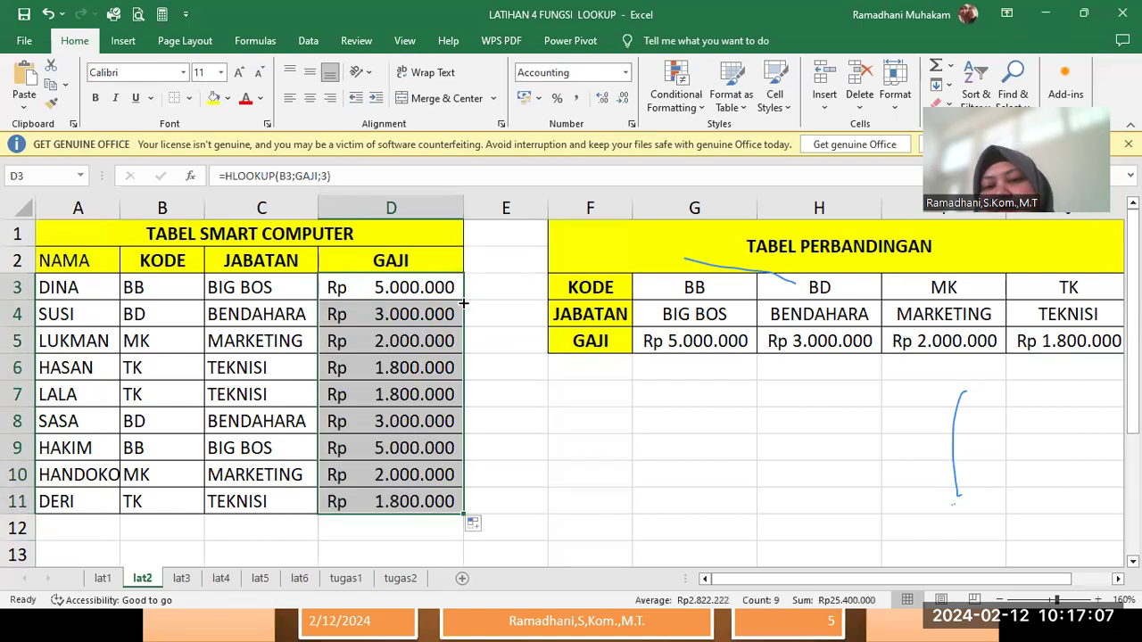
pyautogui.click(501, 471)
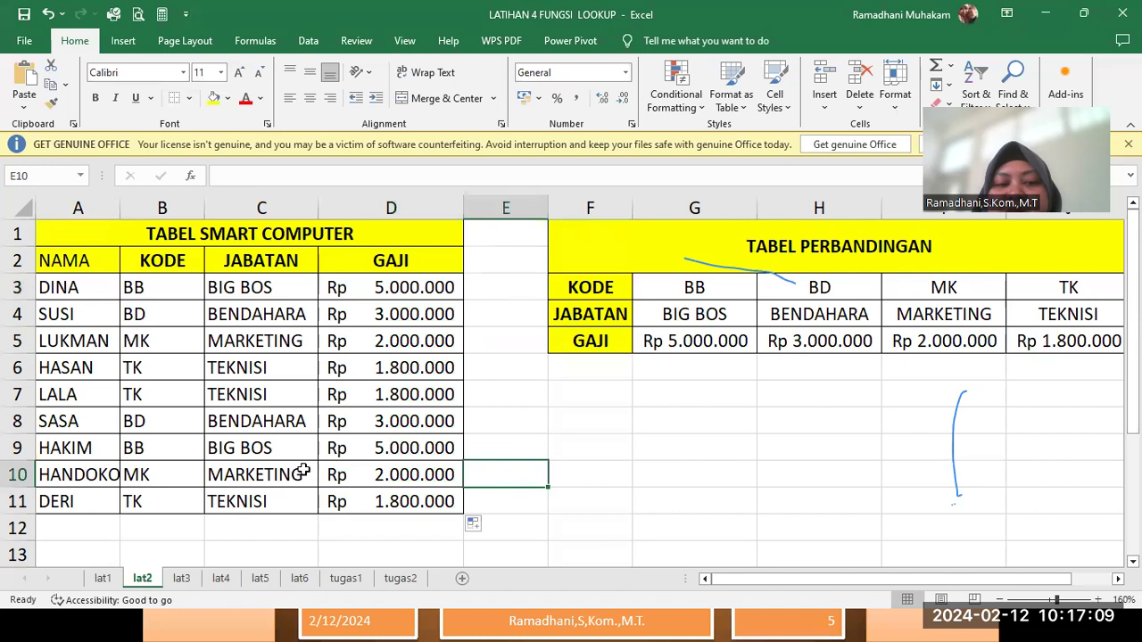
pyautogui.click(304, 471)
pyautogui.click(390, 474)
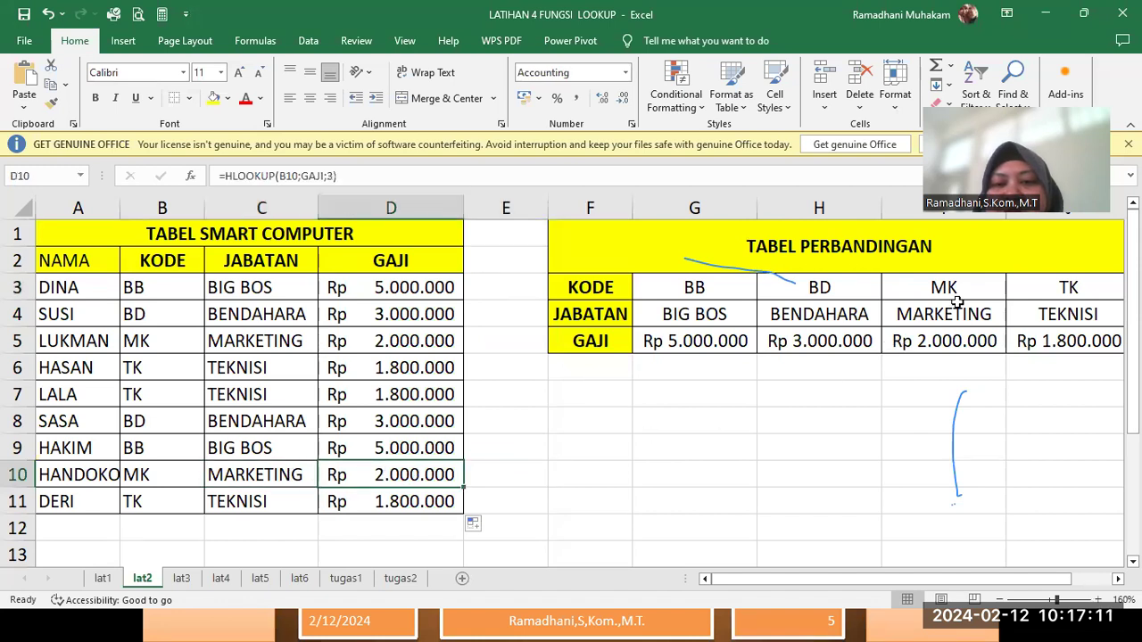
pyautogui.click(952, 341)
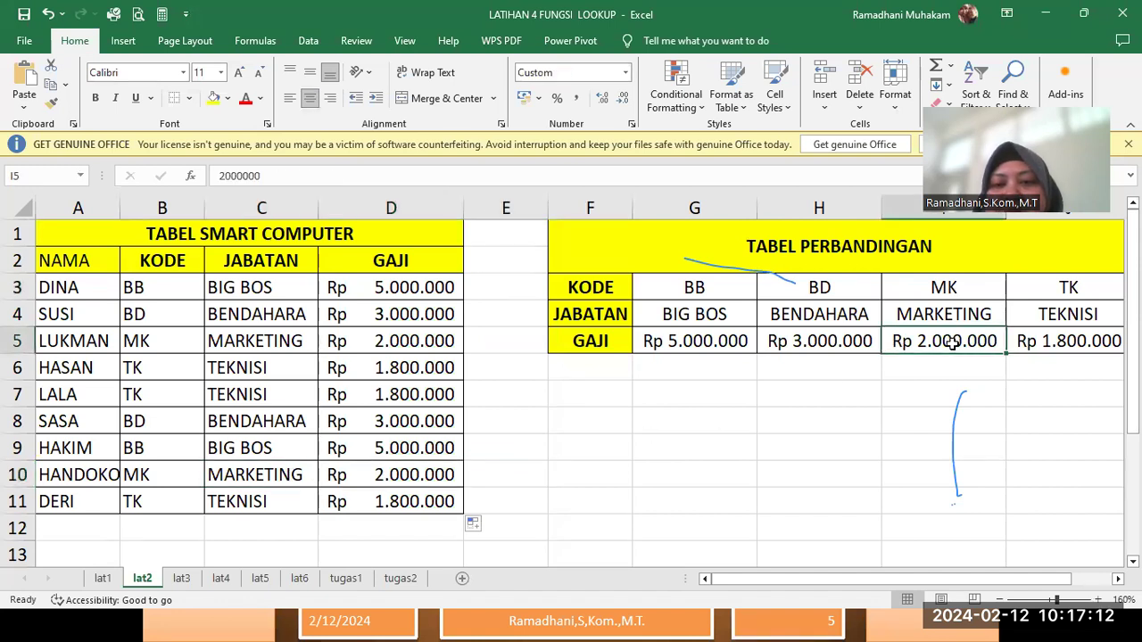
pyautogui.click(546, 451)
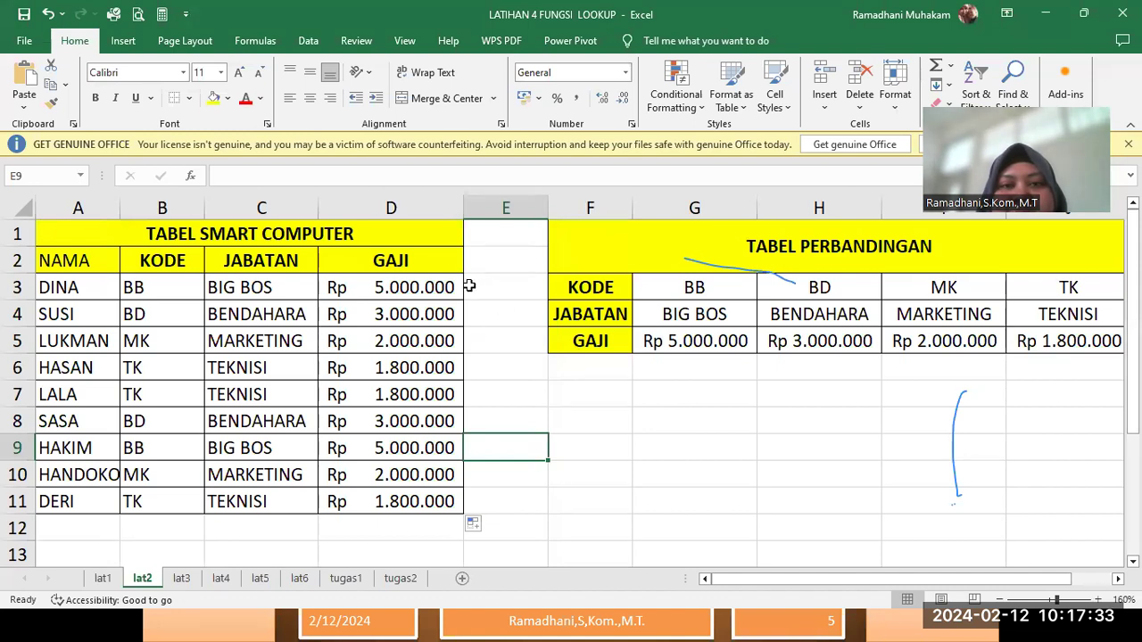
# Open the lat3 sheet, switch to the slide show and review the slides on lookup data types and the Latihan 2 discussion.
pyautogui.click(183, 578)
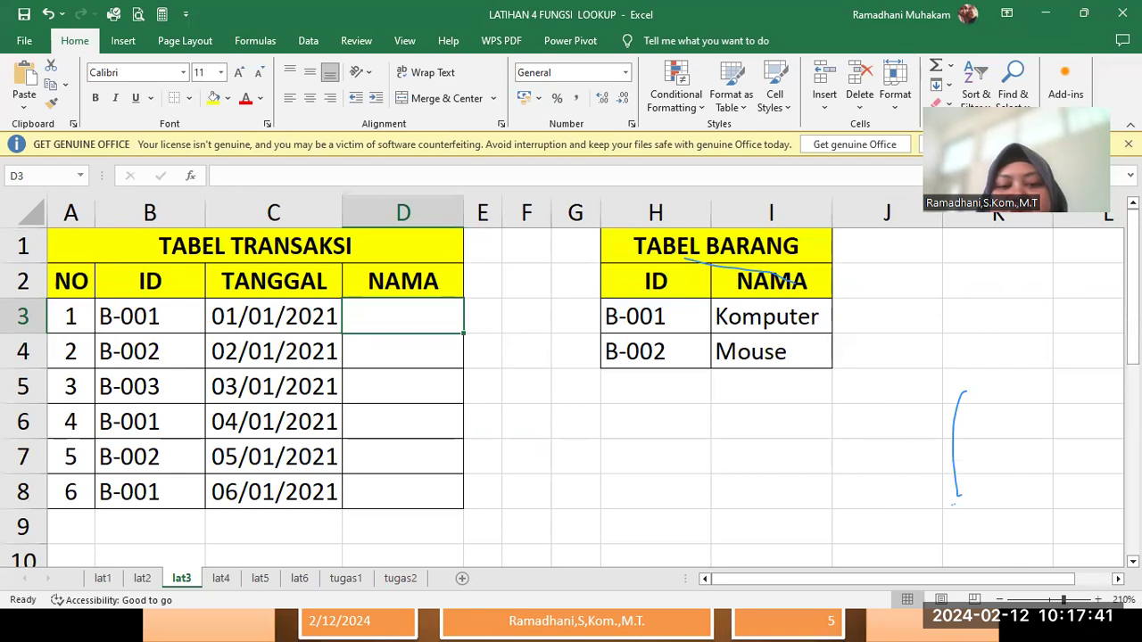
pyautogui.click(482, 613)
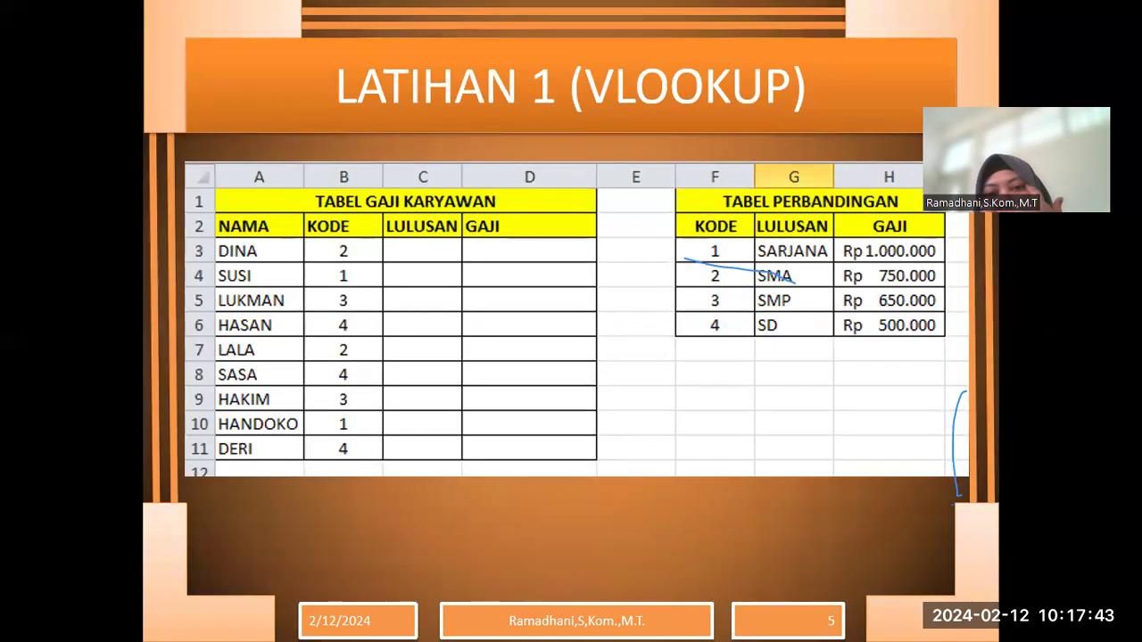
pyautogui.press('Right')
pyautogui.press('Right')
pyautogui.press('Right')
pyautogui.press('Right')
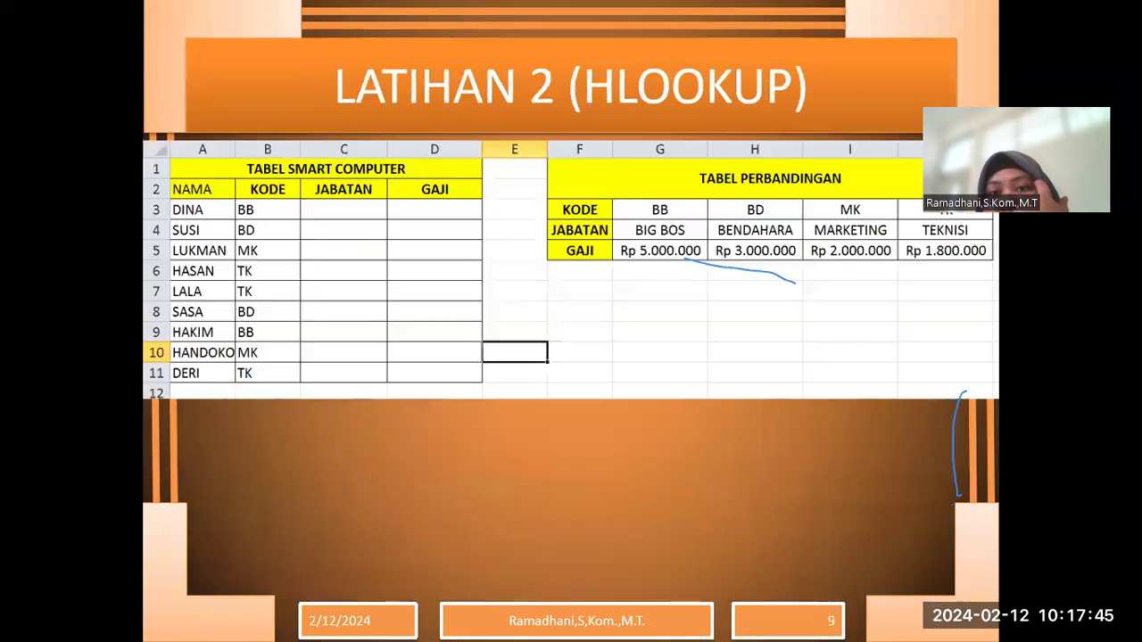
pyautogui.press('Right')
pyautogui.press('Right')
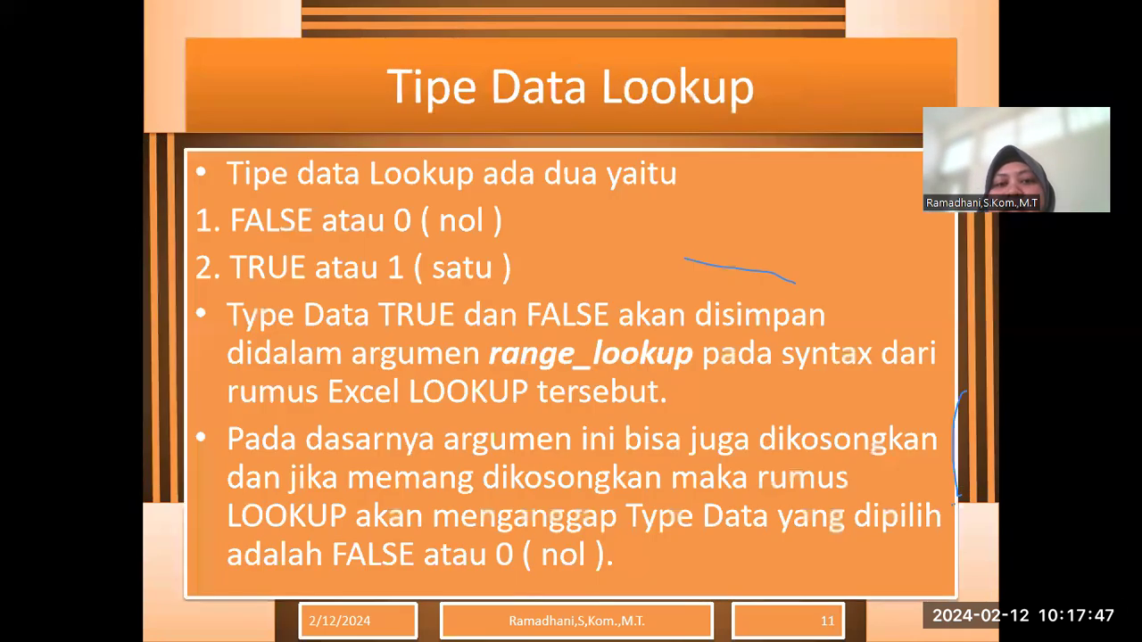
pyautogui.press('Right')
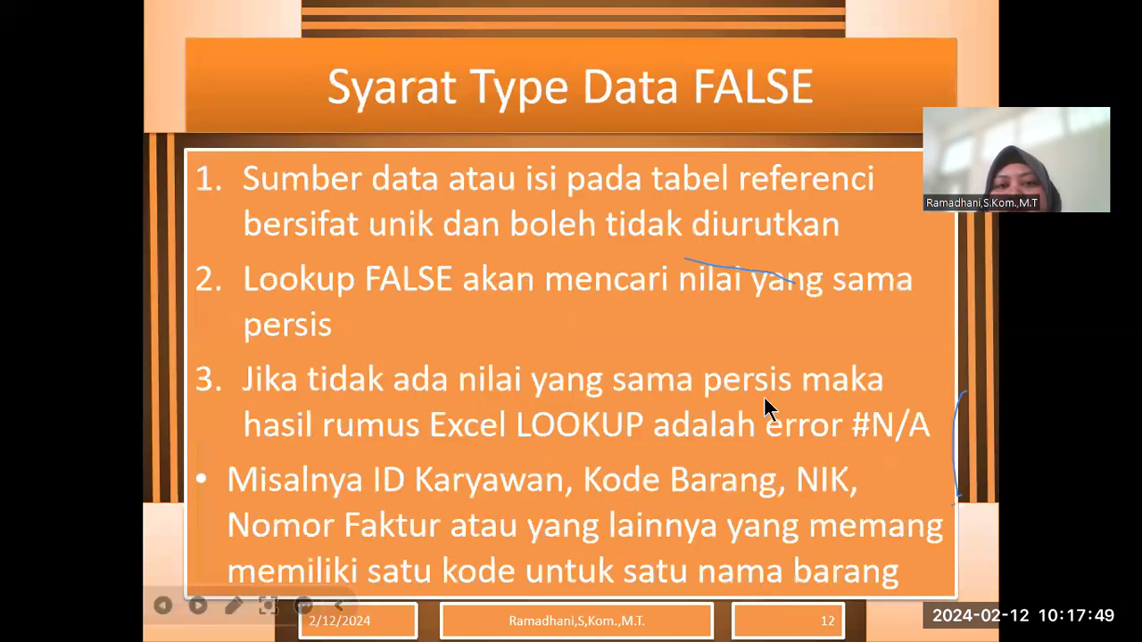
pyautogui.press('Left')
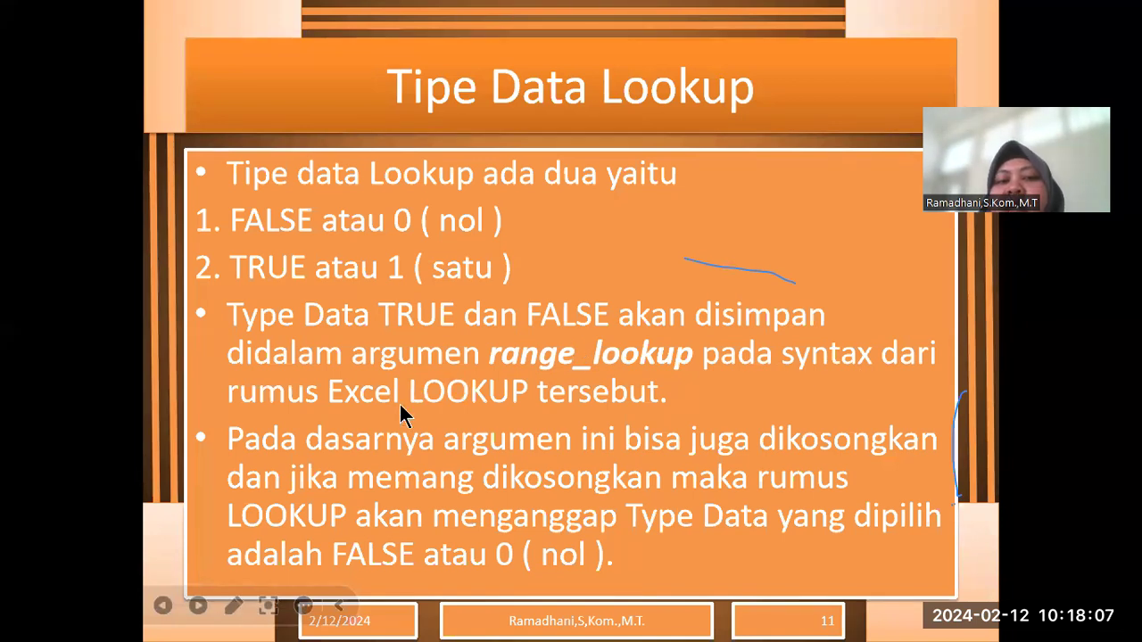
pyautogui.press('Left')
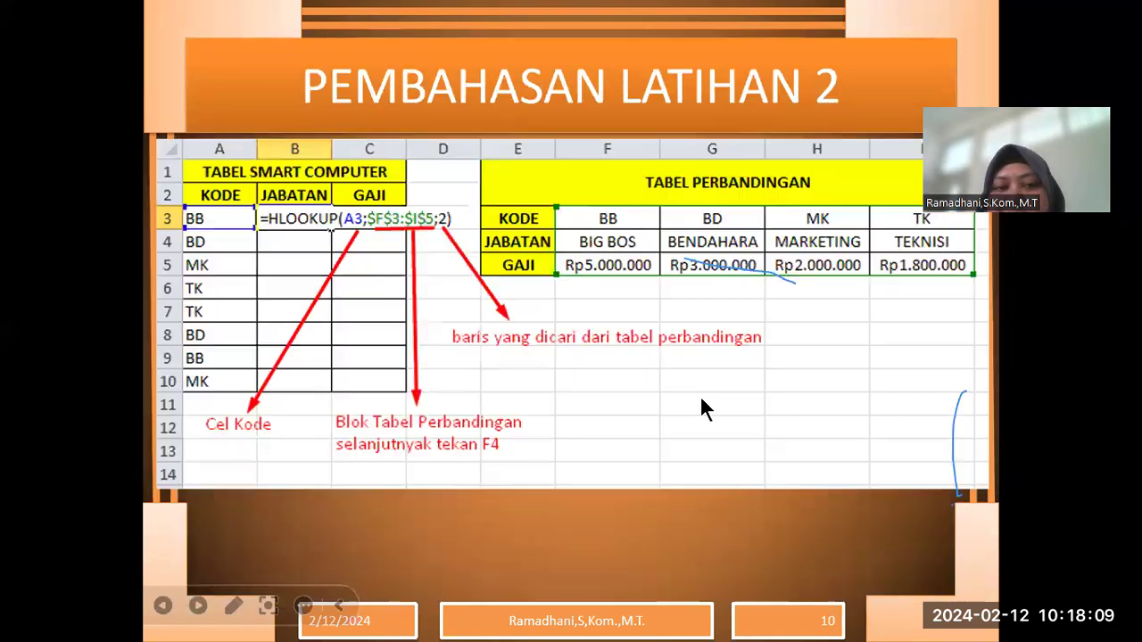
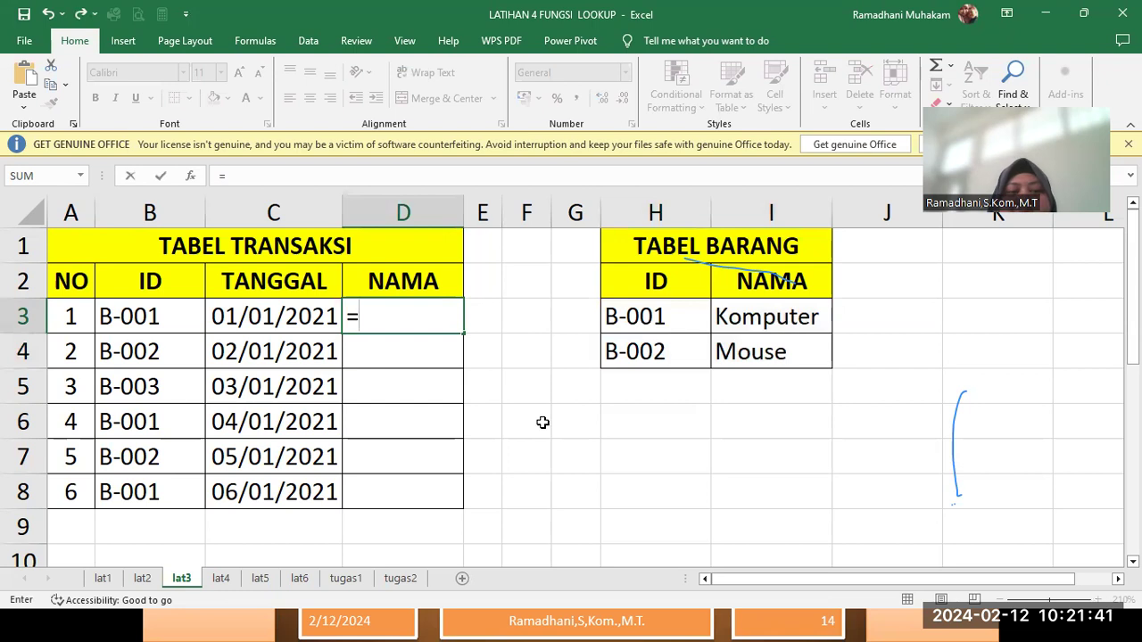
# Enter the formula =VLOOKUP(B3;BARANG;2;FALSE) in D3 of lat3 to look up the first transaction's NAMA.
pyautogui.write('V')
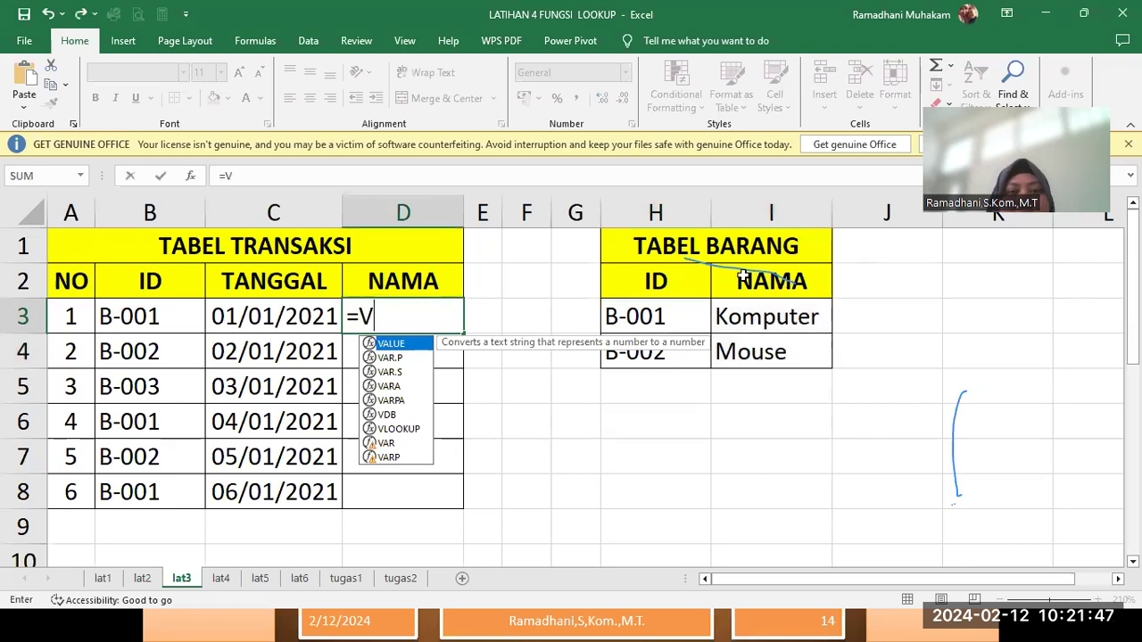
pyautogui.write('LOOKUP')
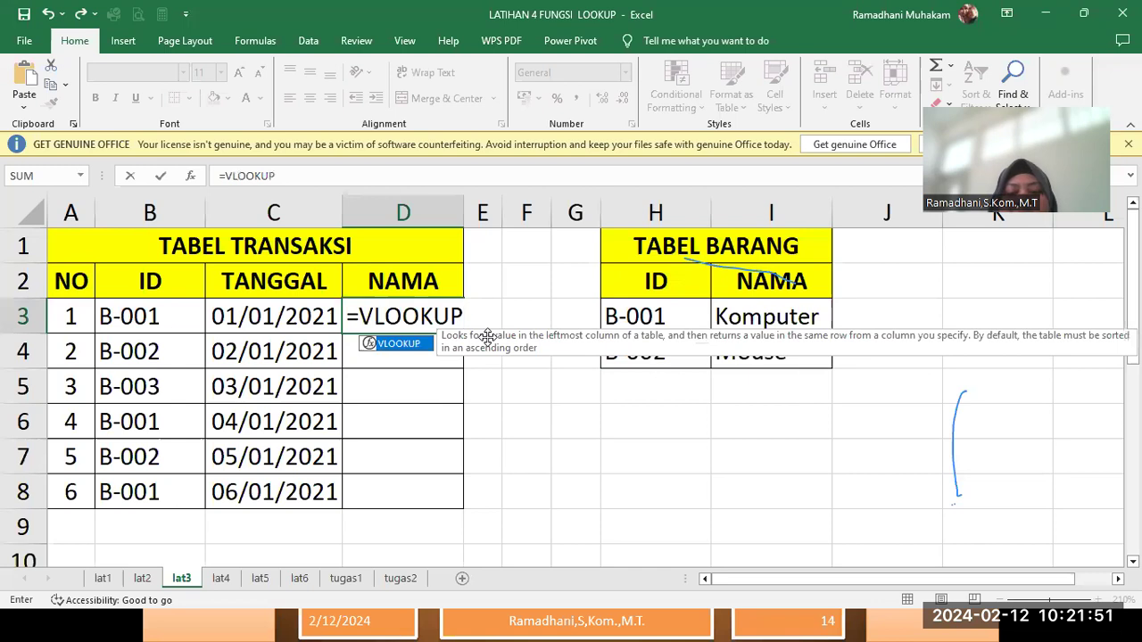
pyautogui.write('(')
pyautogui.click(156, 316)
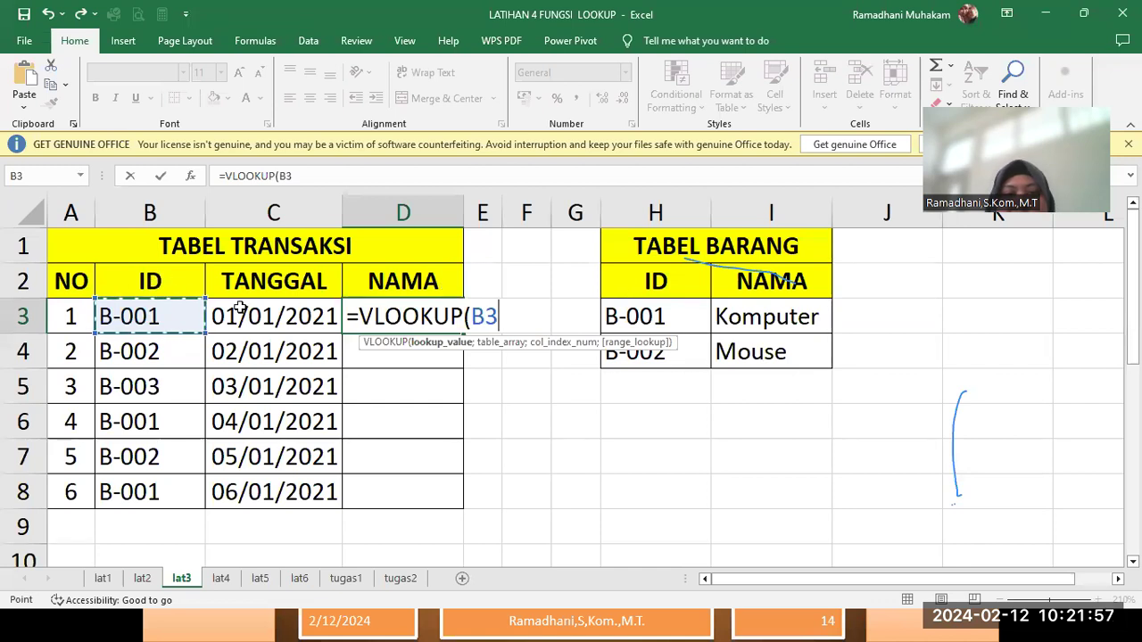
pyautogui.write(';')
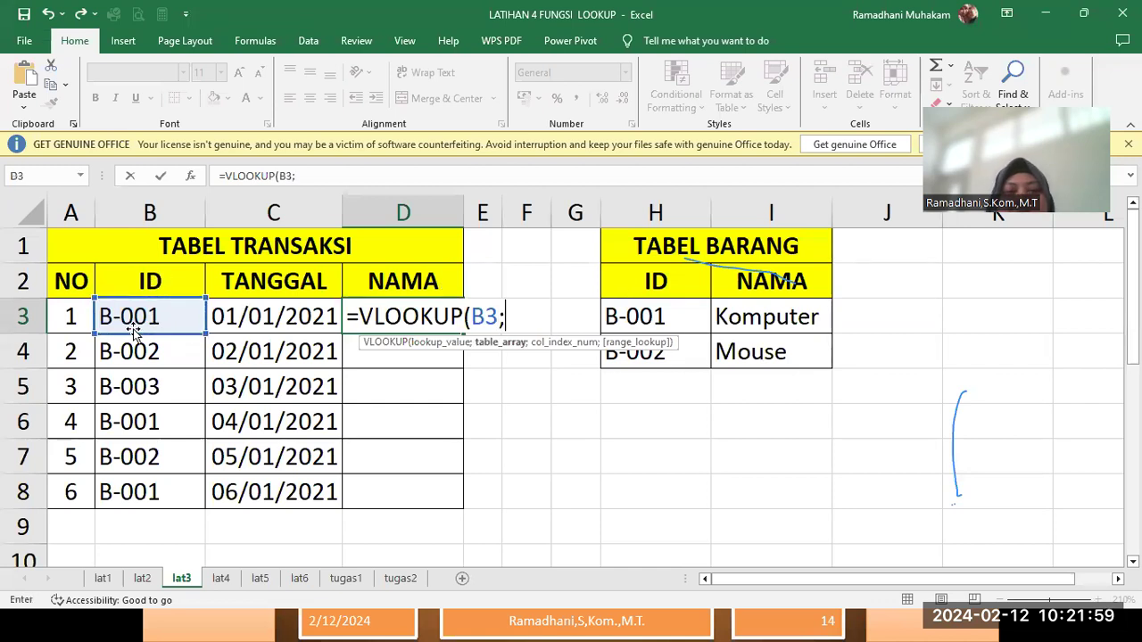
pyautogui.write('BARANG')
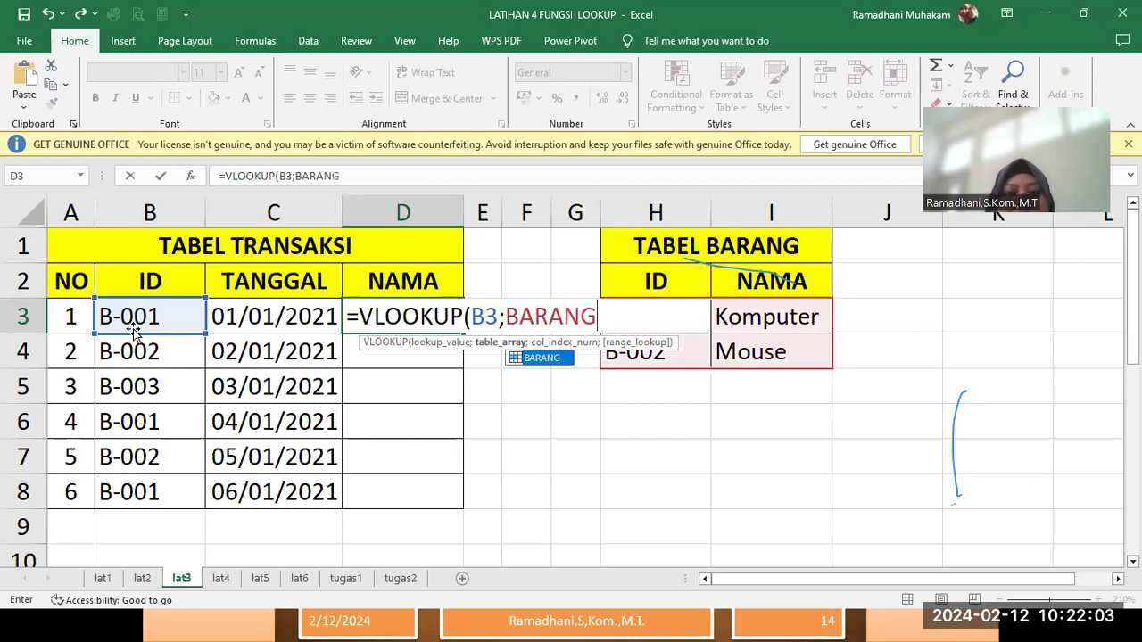
pyautogui.write(';')
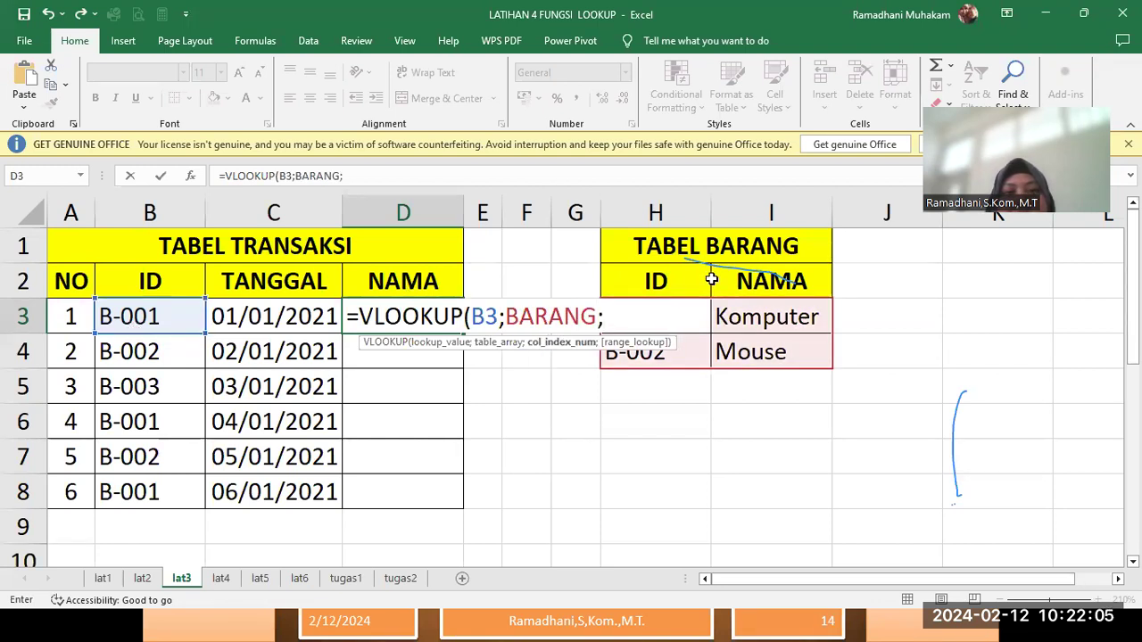
pyautogui.write('2')
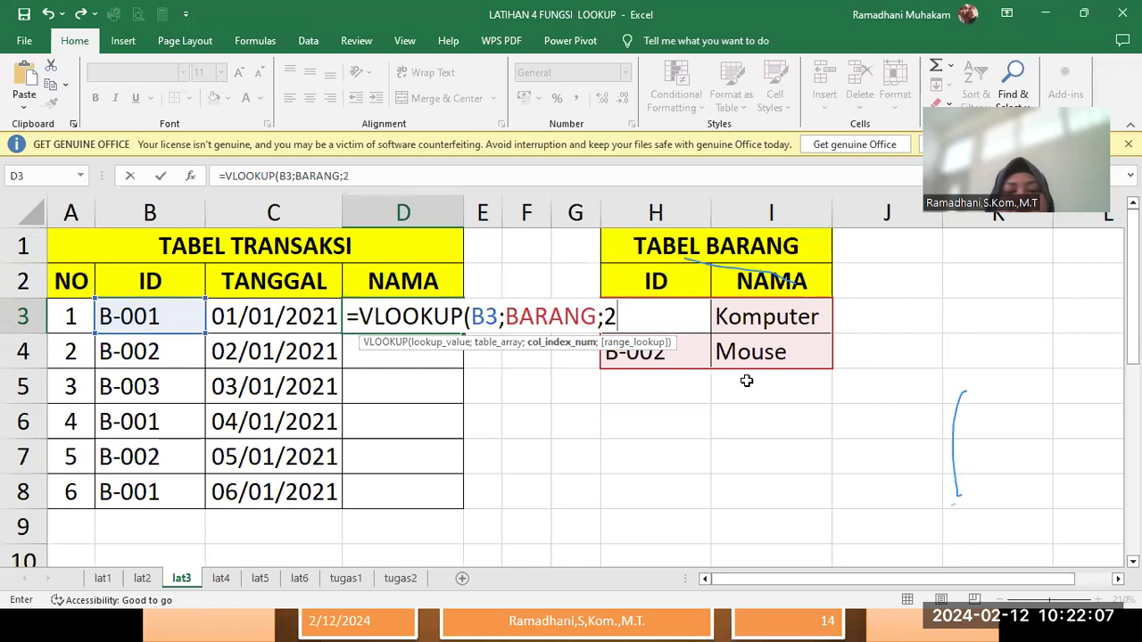
pyautogui.write(';FA')
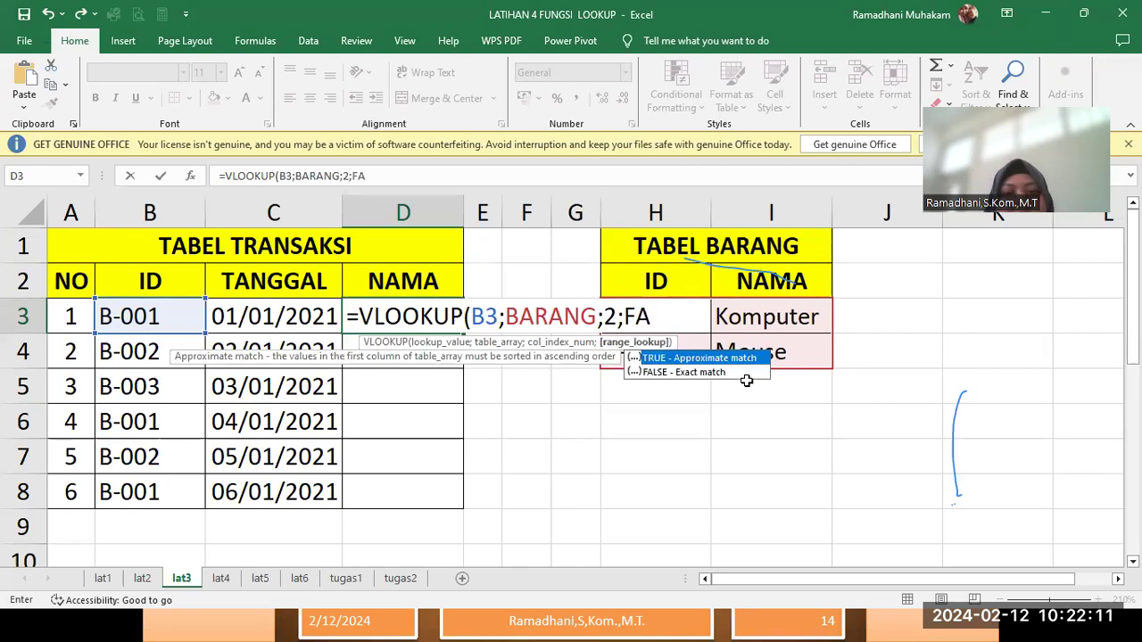
pyautogui.write('LSE)')
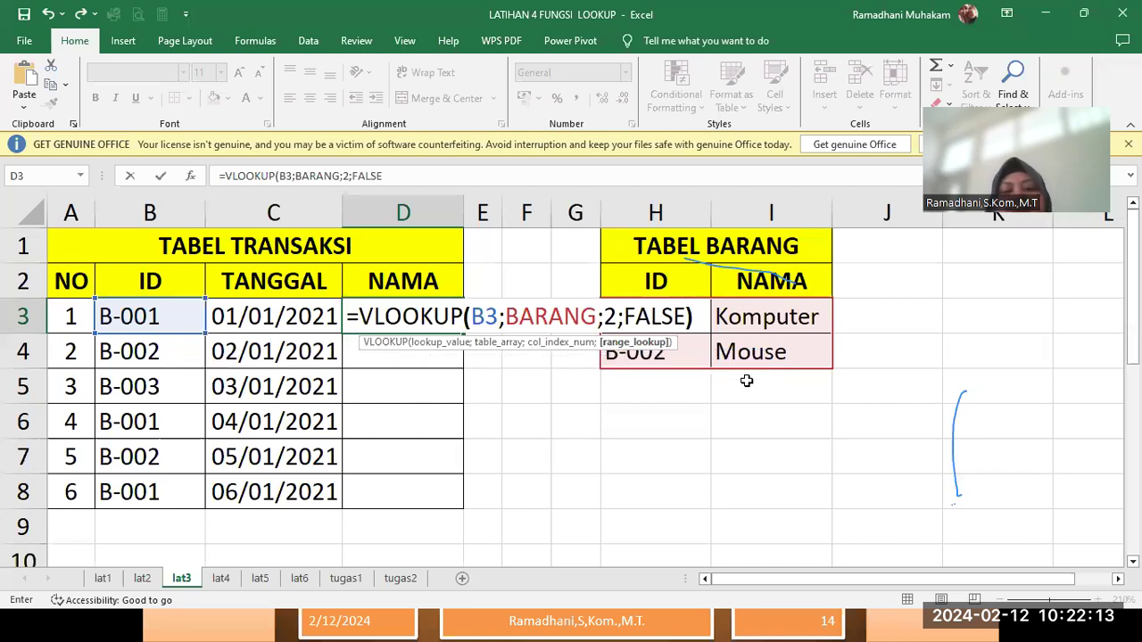
pyautogui.press('Return')
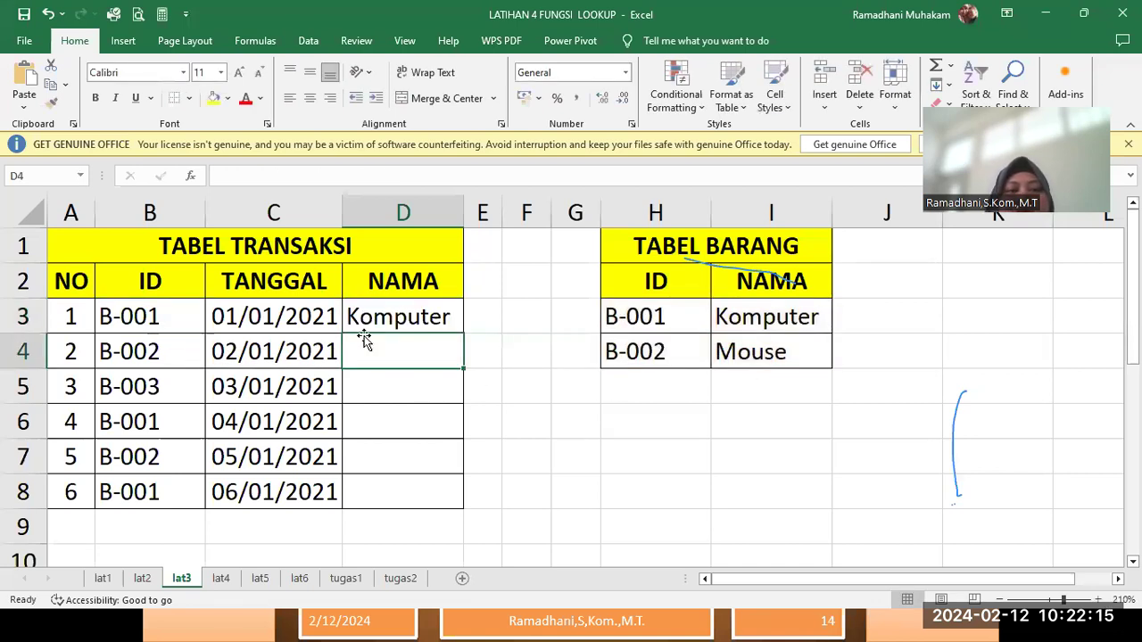
# Copy the NAMA formula from D3 down to D8 for the remaining transactions.
pyautogui.click(406, 322)
pyautogui.doubleClick(463, 336)
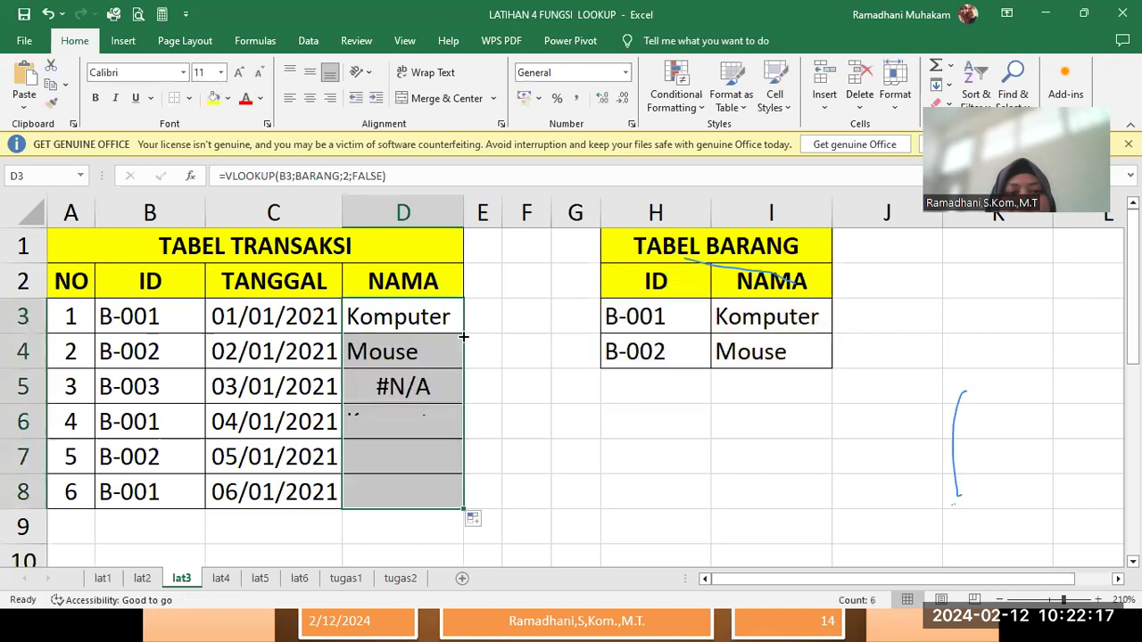
pyautogui.click(494, 415)
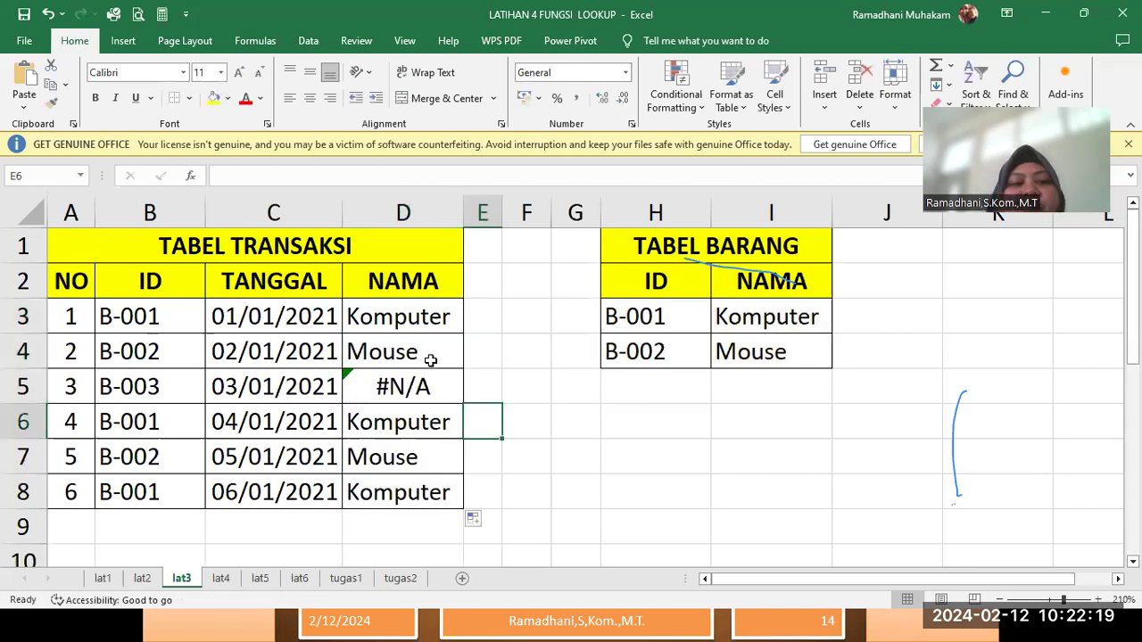
# Check the NAMA results in column D, comparing ID B-003 in row 5 with the IDs listed in TABEL BARANG.
pyautogui.click(431, 360)
pyautogui.click(394, 431)
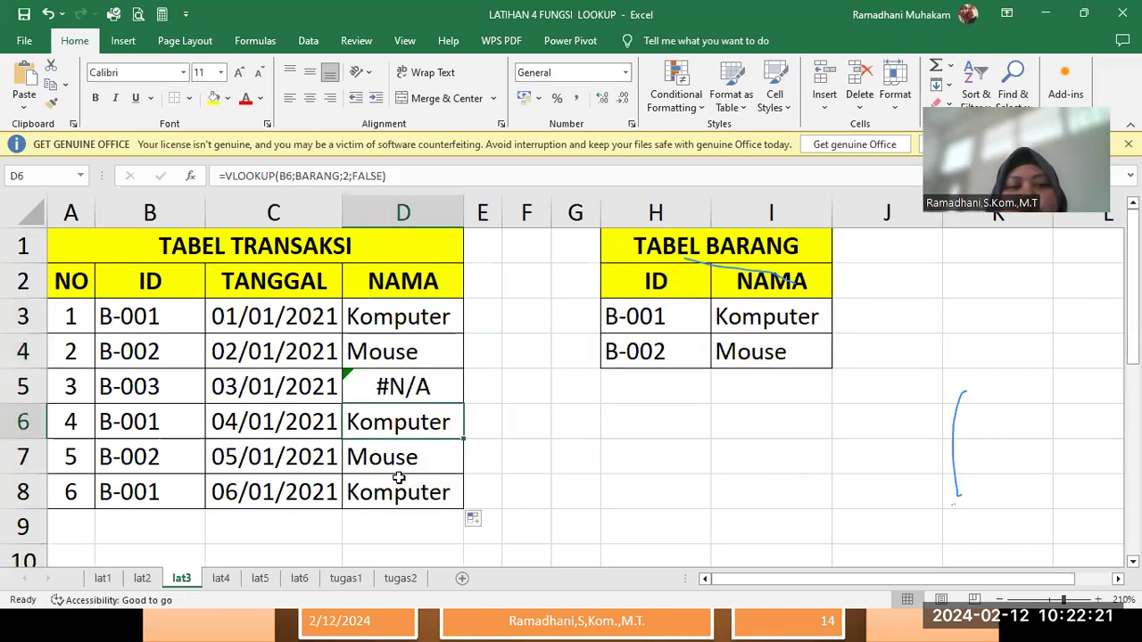
pyautogui.click(399, 479)
pyautogui.click(402, 461)
pyautogui.click(398, 484)
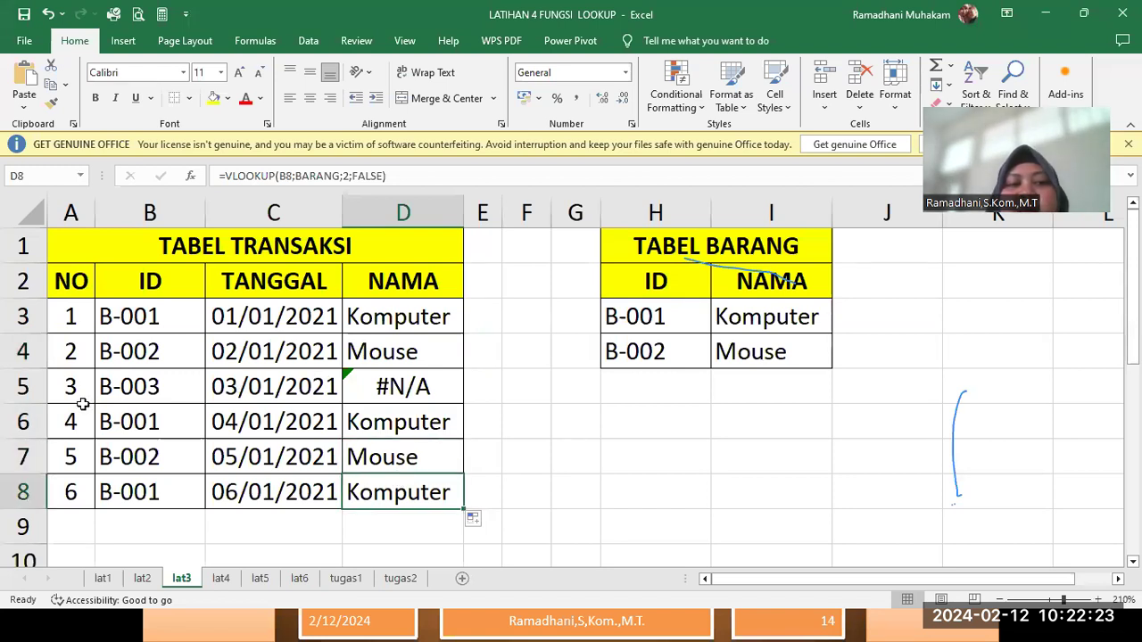
pyautogui.click(189, 397)
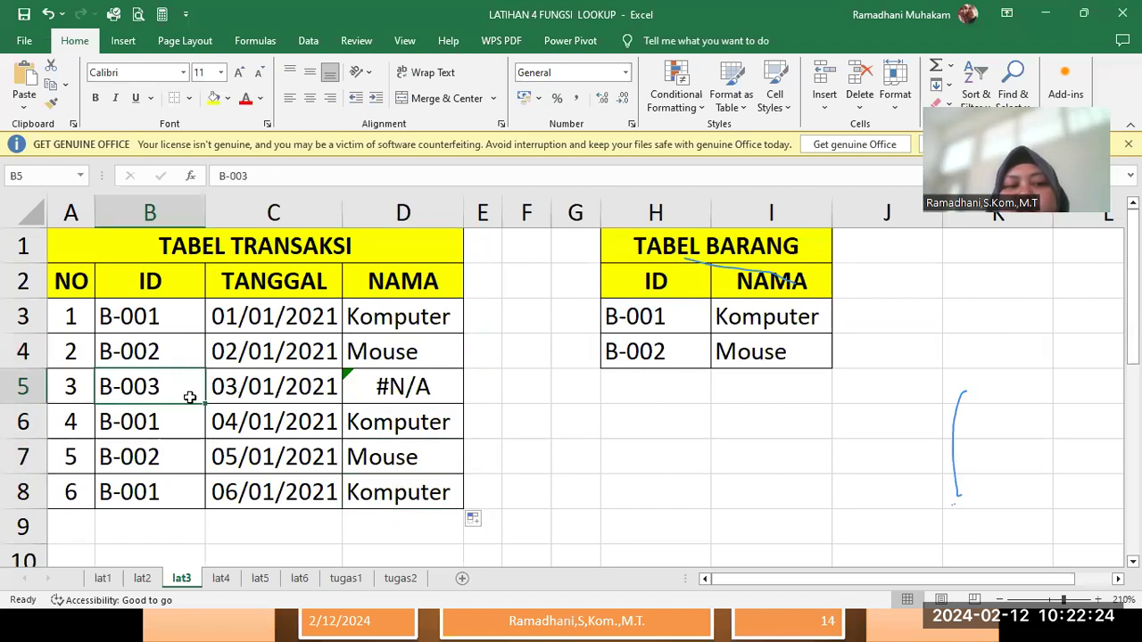
pyautogui.click(423, 389)
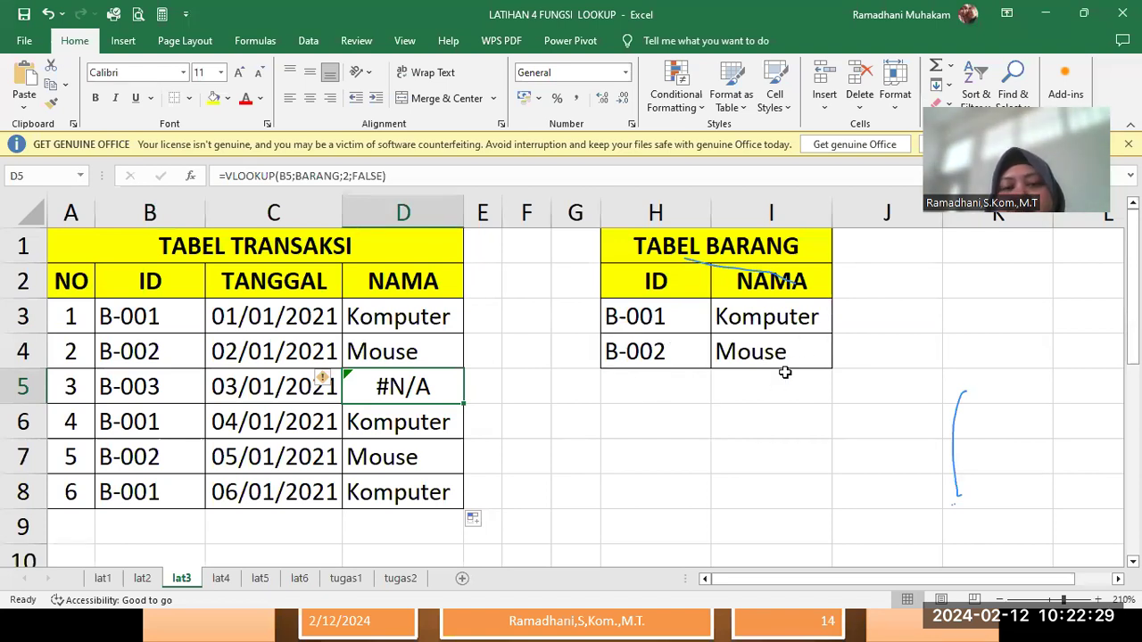
pyautogui.click(643, 316)
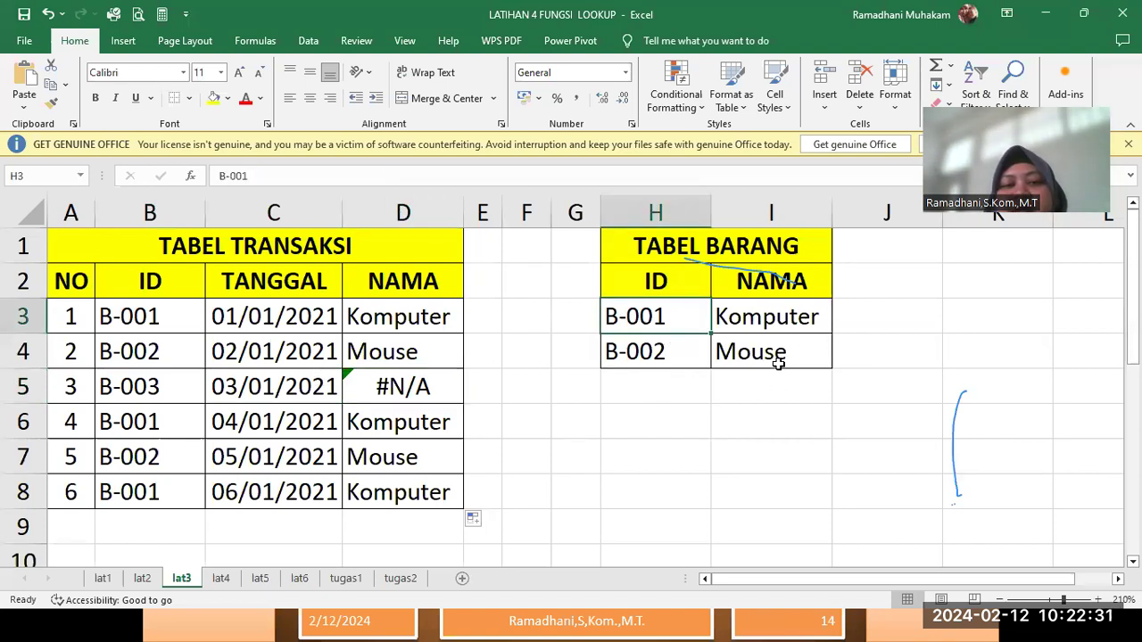
pyautogui.hotkey('shift', 'Right')
pyautogui.hotkey('shift', 'Down')
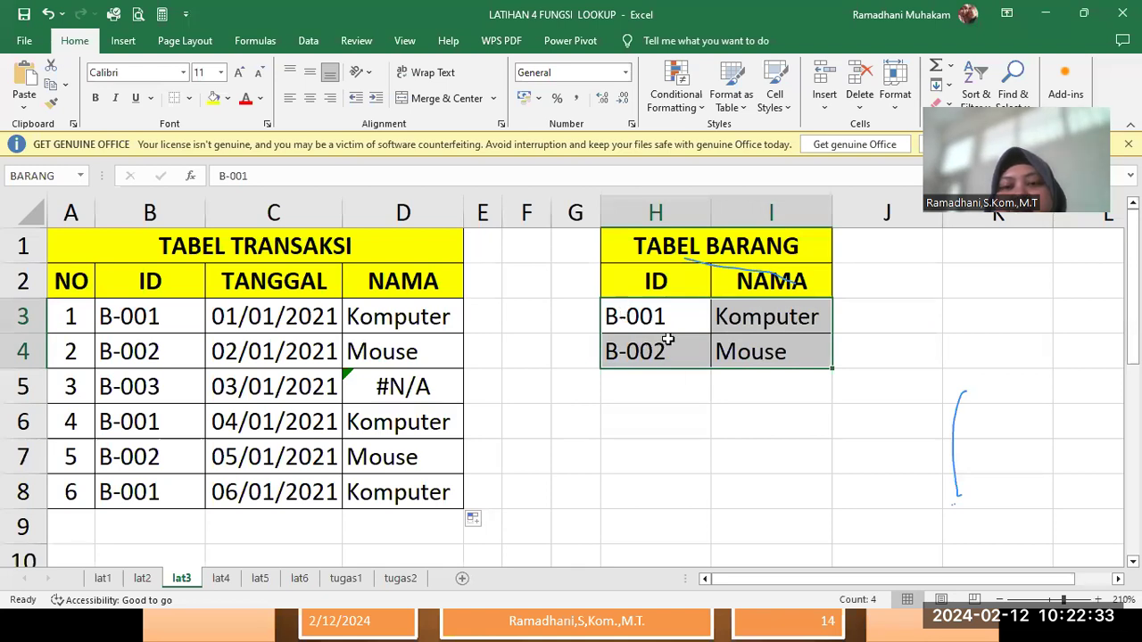
pyautogui.click(666, 386)
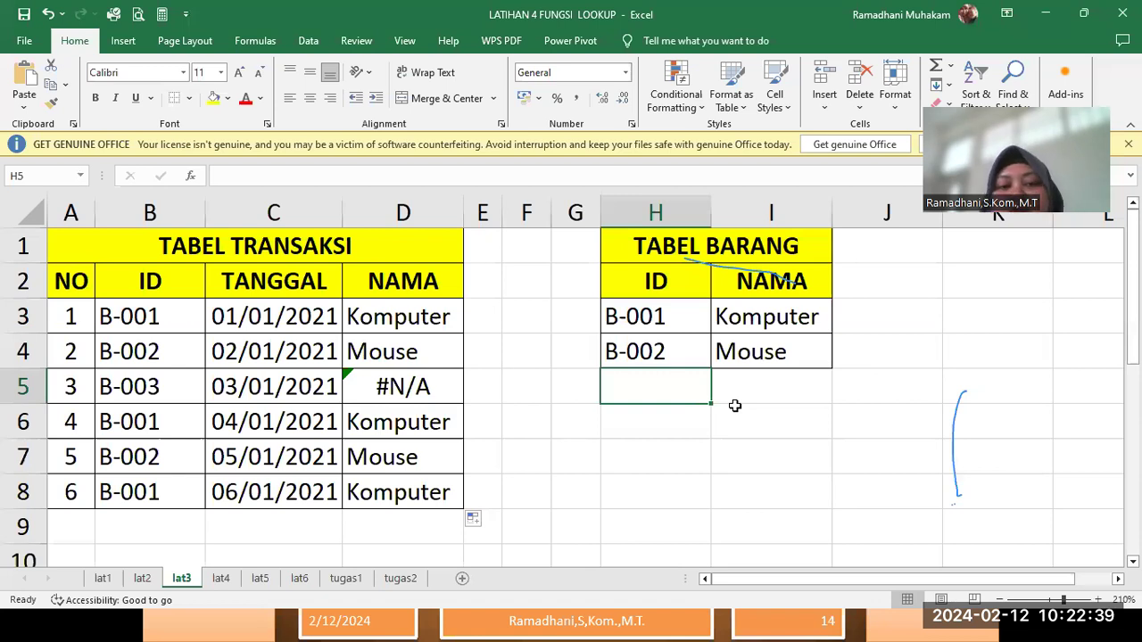
# Open the lat4 sheet and review each NILAI threshold and its NILAI HURUF in TABEL NILAI.
pyautogui.click(221, 580)
pyautogui.click(642, 484)
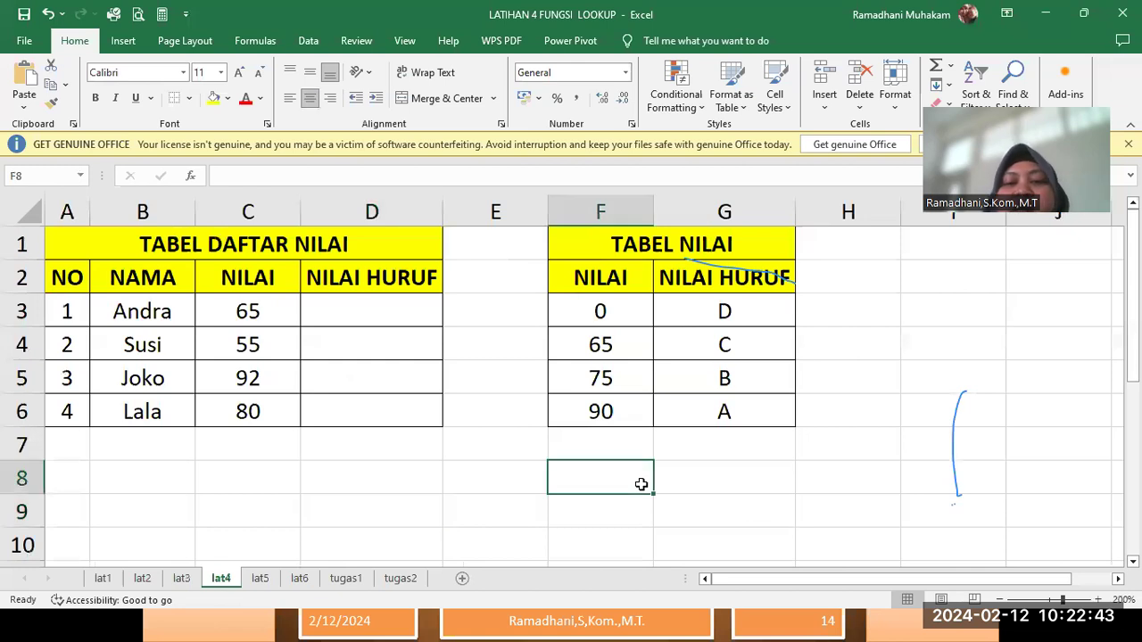
pyautogui.click(594, 311)
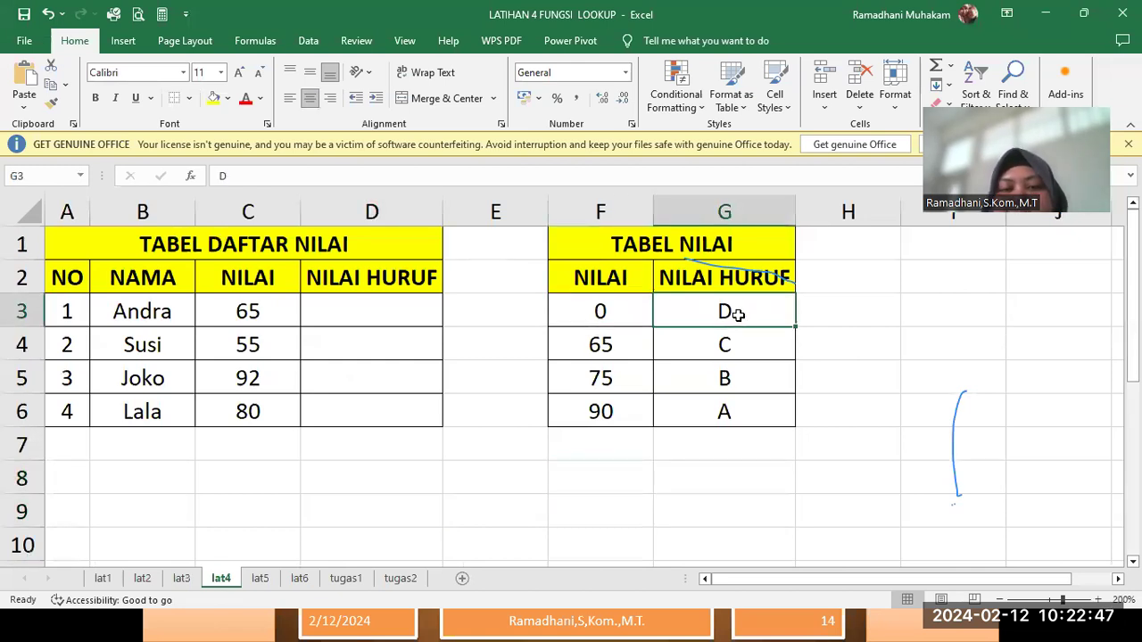
pyautogui.click(644, 347)
pyautogui.click(693, 357)
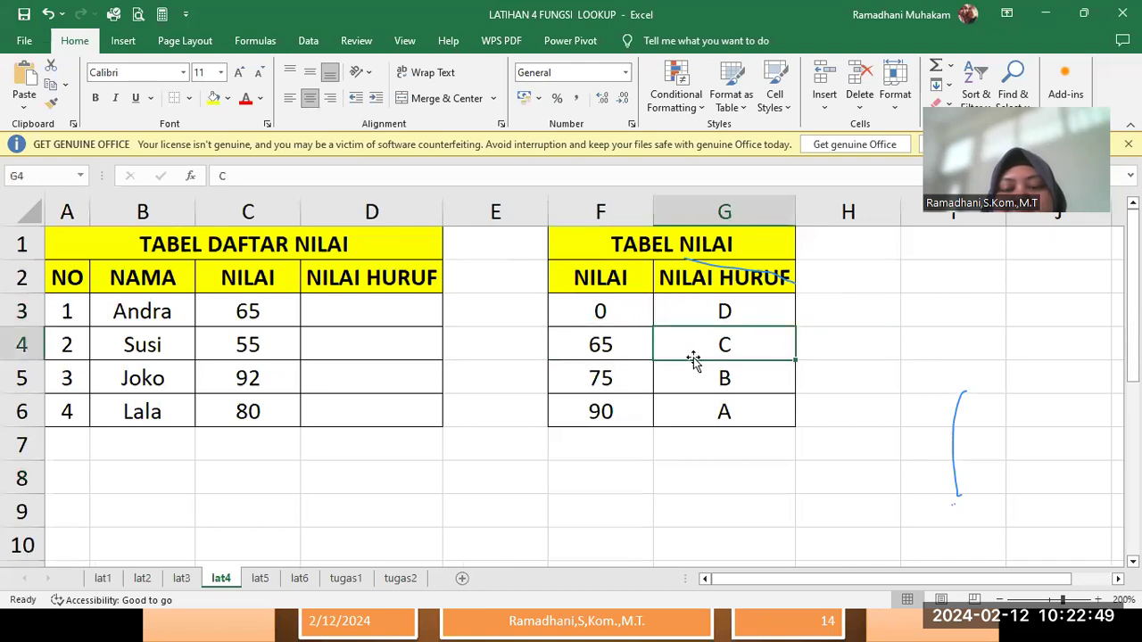
pyautogui.click(635, 377)
pyautogui.click(696, 387)
pyautogui.click(625, 418)
pyautogui.click(718, 425)
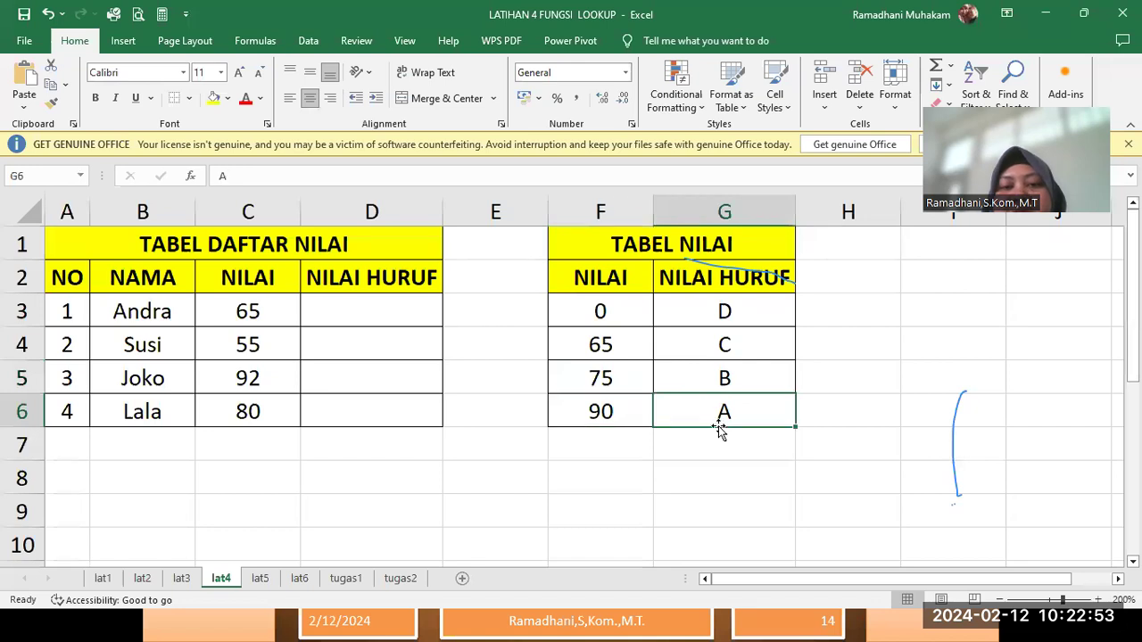
# Examine which TABEL NILAI range the score in C4 falls into and how each threshold maps to a letter grade.
pyautogui.click(272, 346)
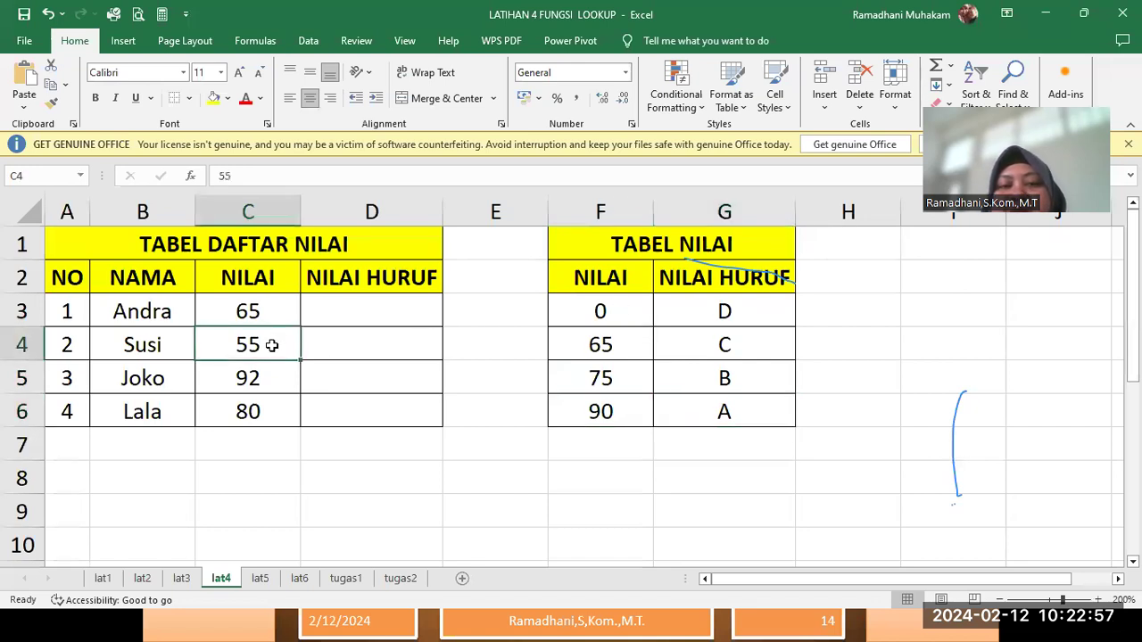
pyautogui.click(607, 313)
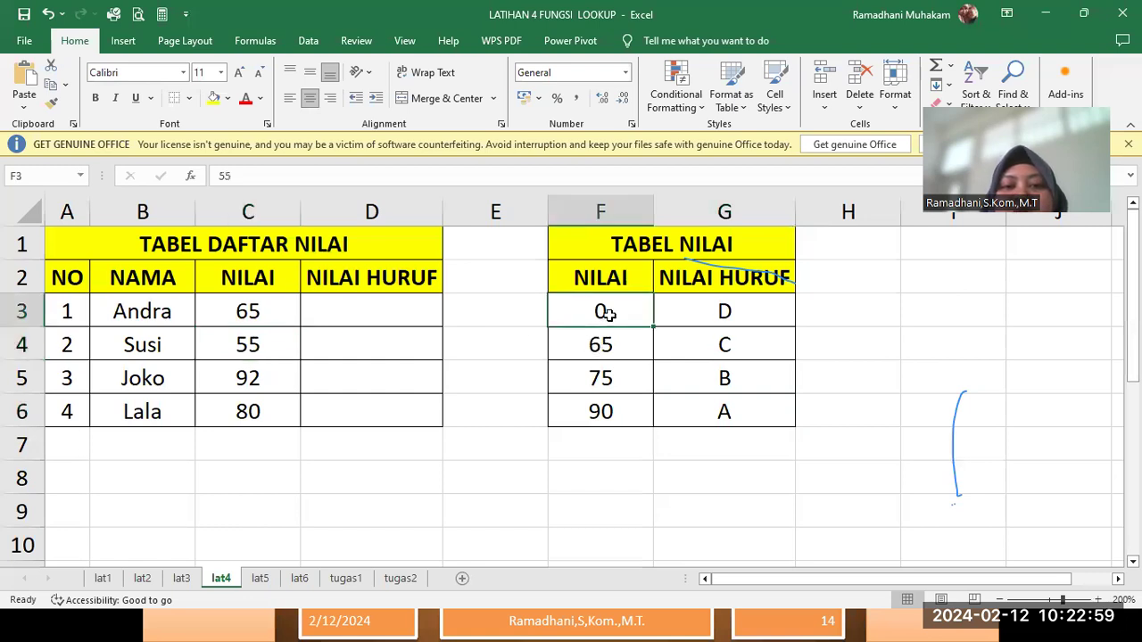
pyautogui.click(602, 348)
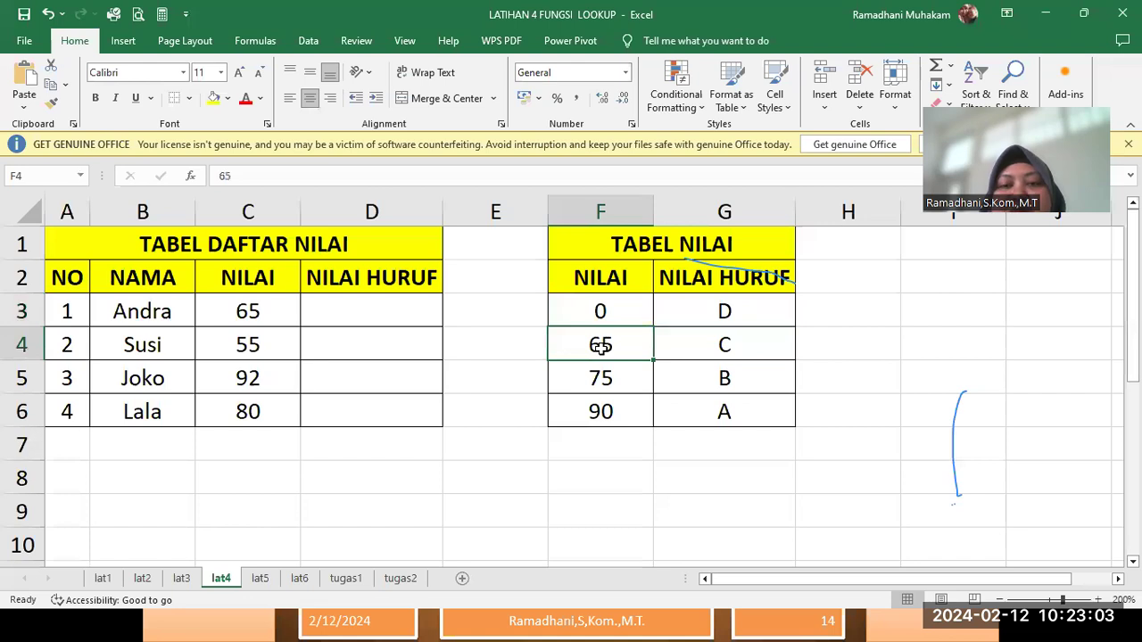
pyautogui.click(702, 315)
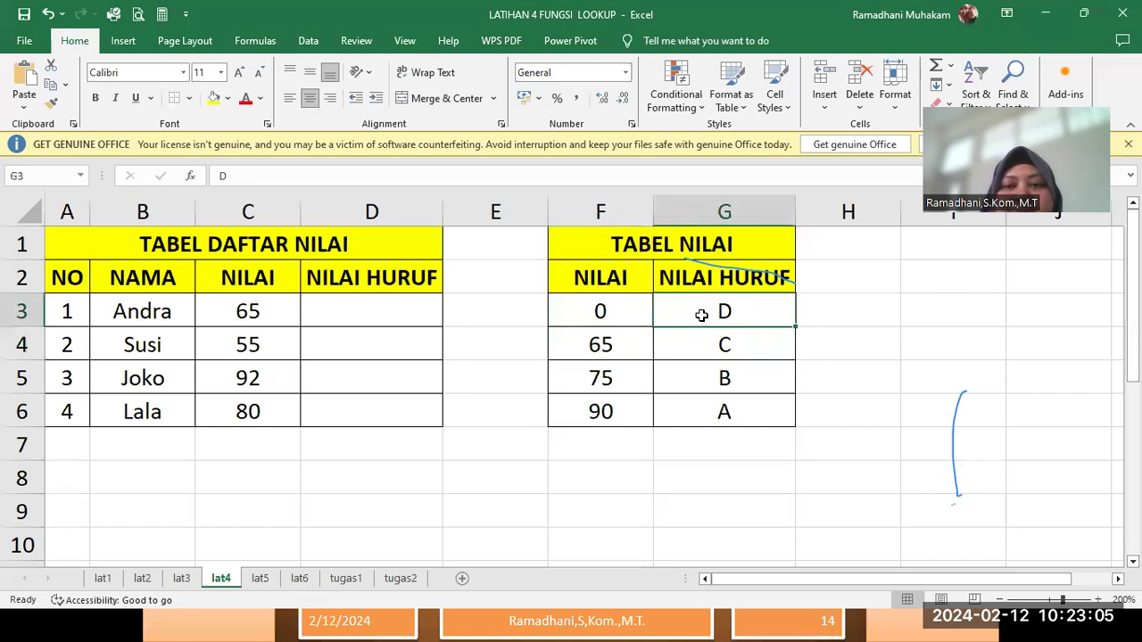
pyautogui.click(642, 349)
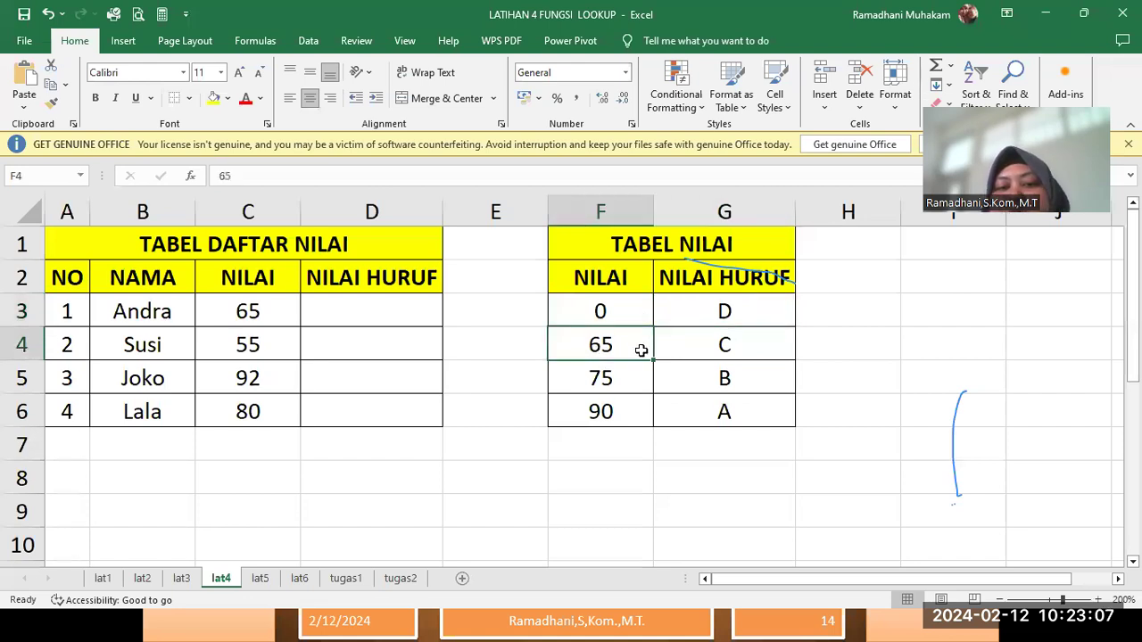
pyautogui.click(622, 381)
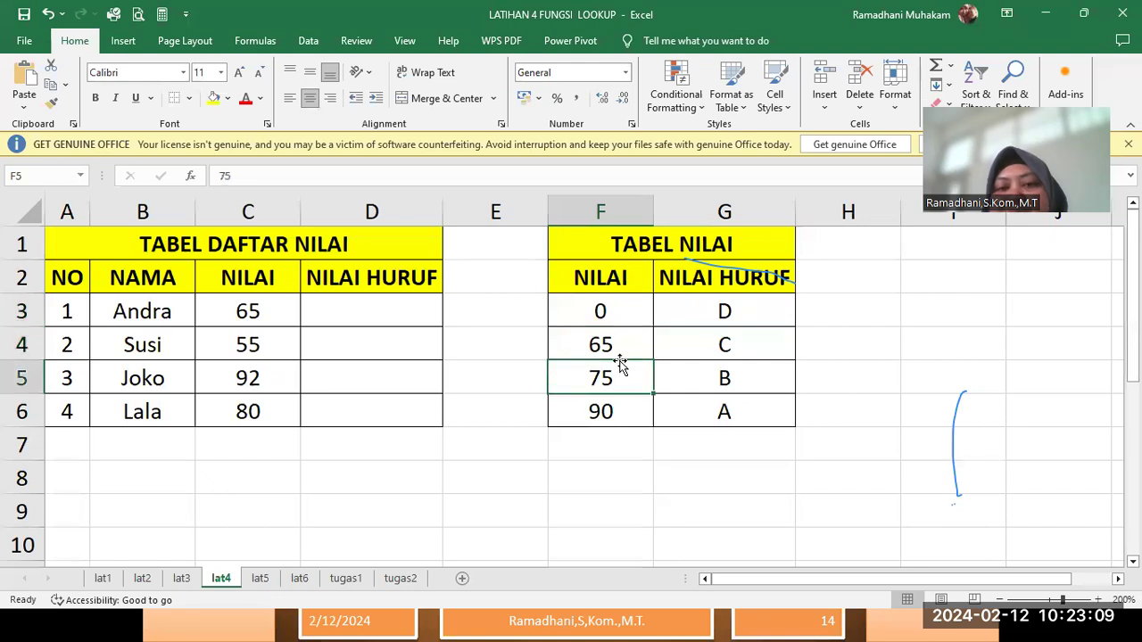
pyautogui.click(681, 352)
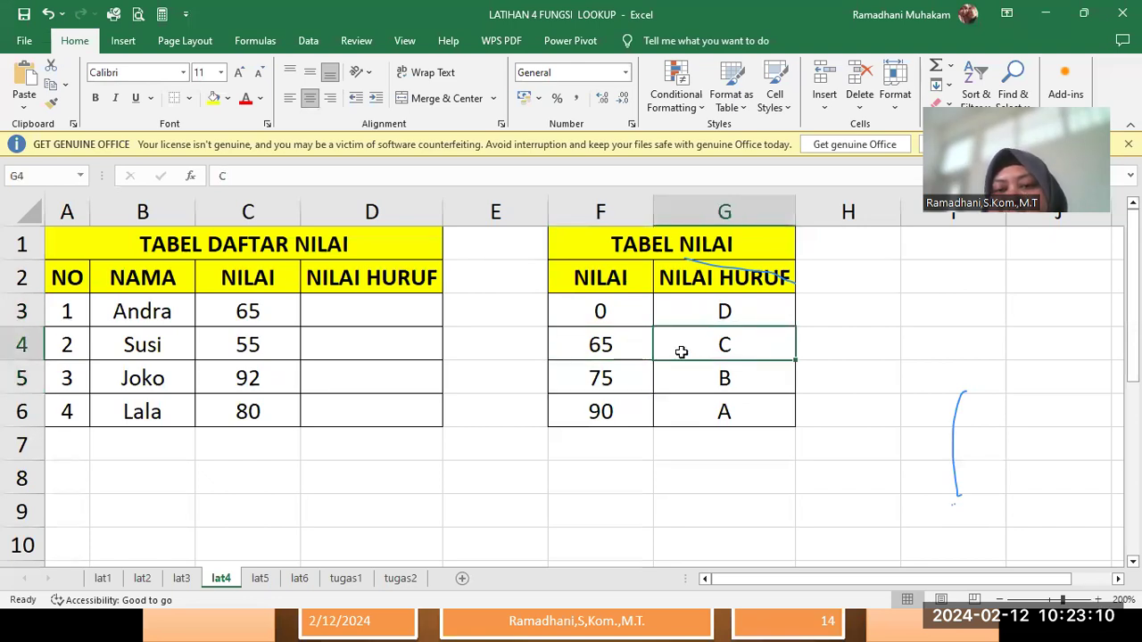
pyautogui.click(632, 379)
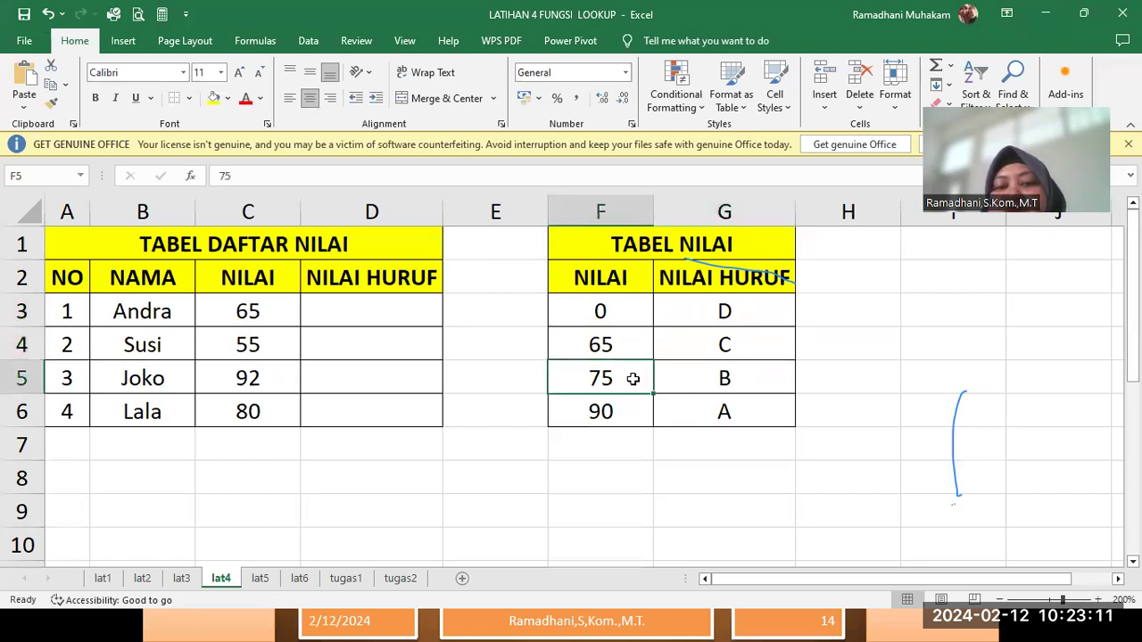
pyautogui.click(600, 411)
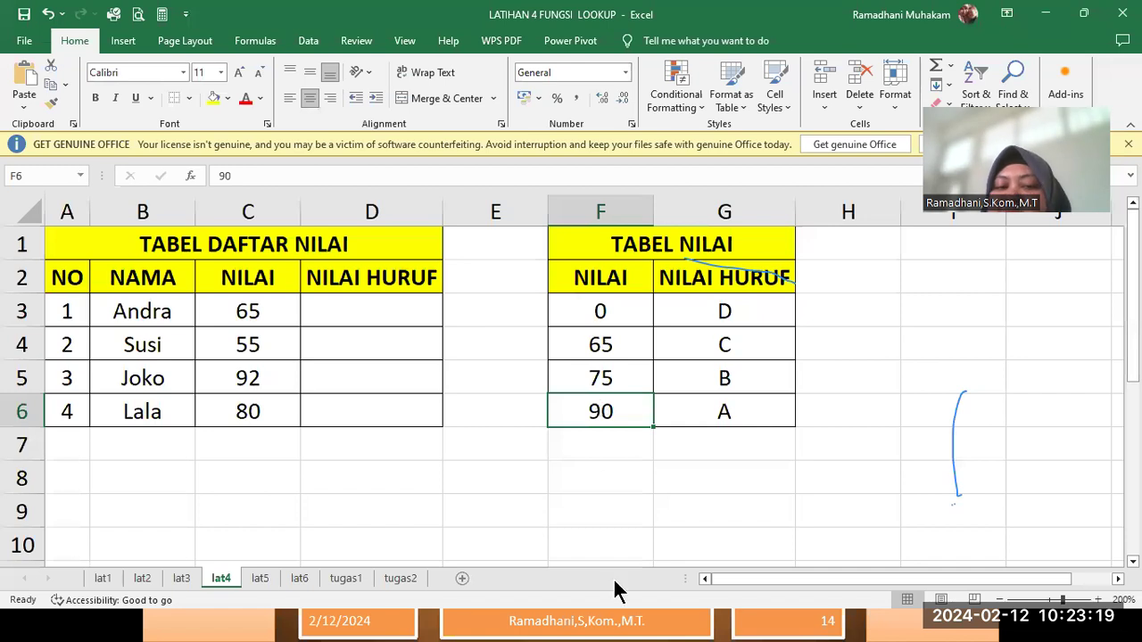
pyautogui.click(730, 416)
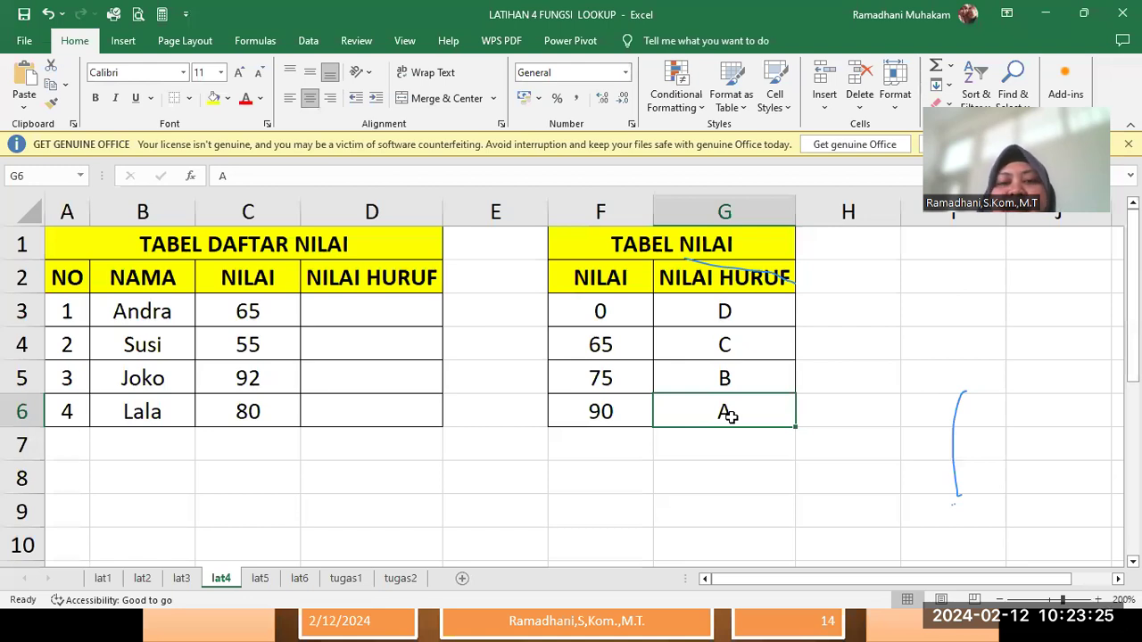
pyautogui.click(390, 322)
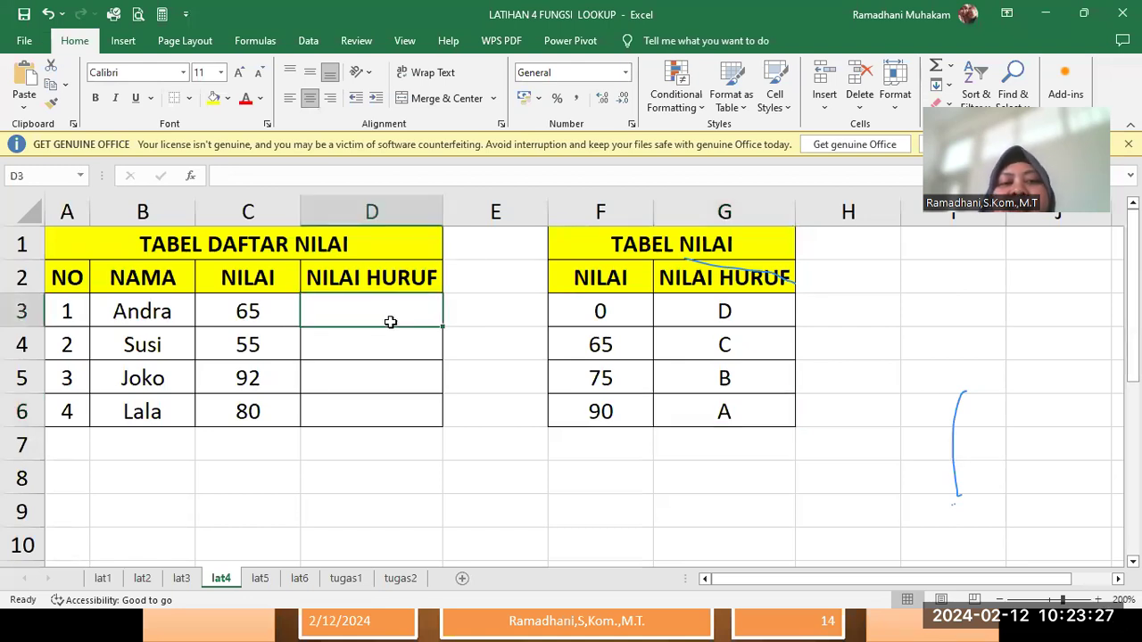
pyautogui.write('=')
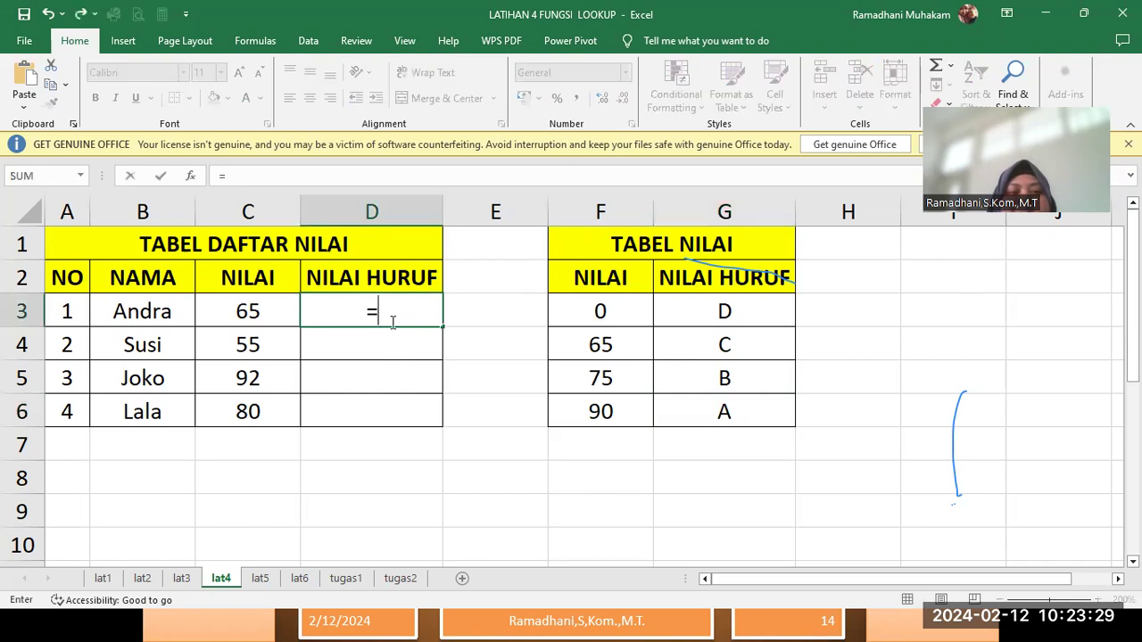
pyautogui.write('VLO')
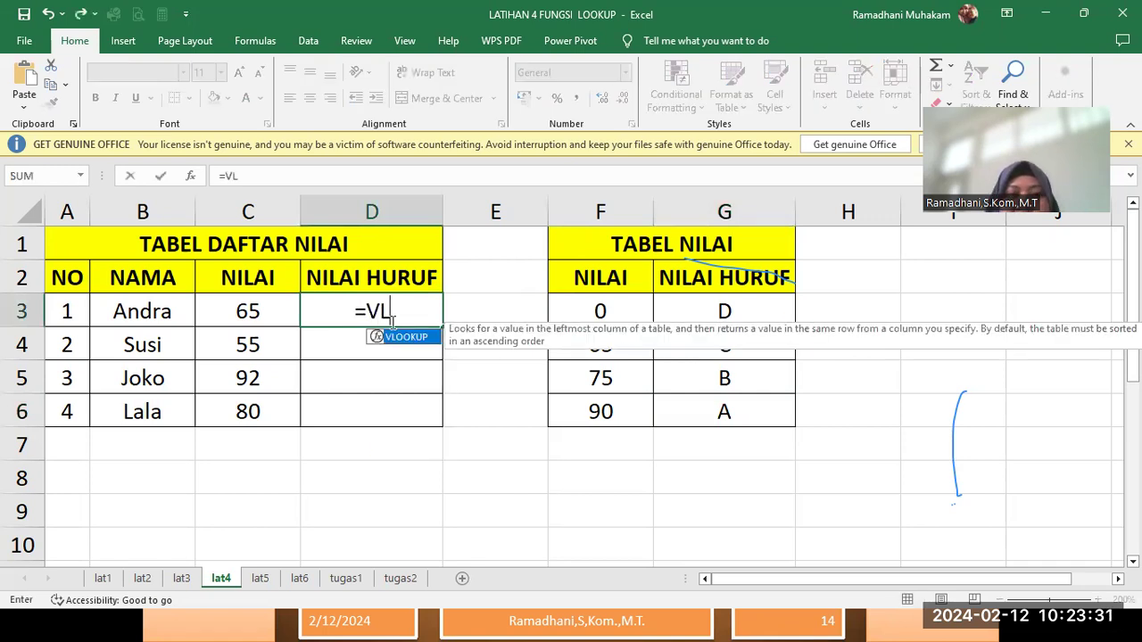
pyautogui.press('BackSpace')
pyautogui.press('BackSpace')
pyautogui.press('BackSpace')
pyautogui.press('BackSpace')
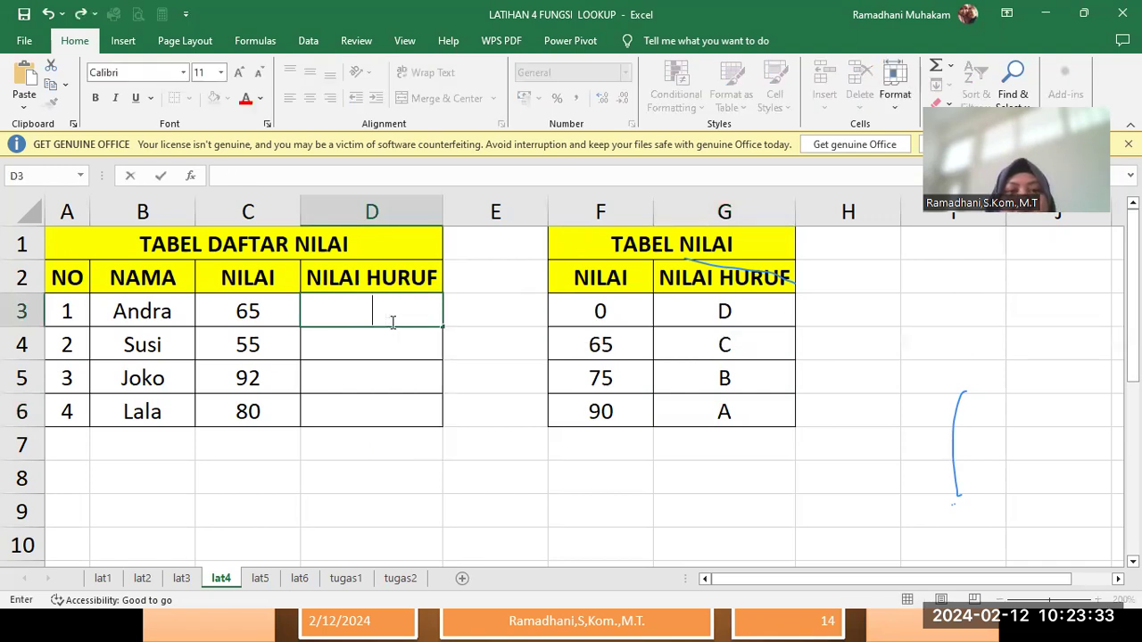
# Check the range name assigned to F3:G6 in TABEL NILAI.
pyautogui.click(485, 323)
pyautogui.moveTo(571, 311); pyautogui.dragTo(723, 408)
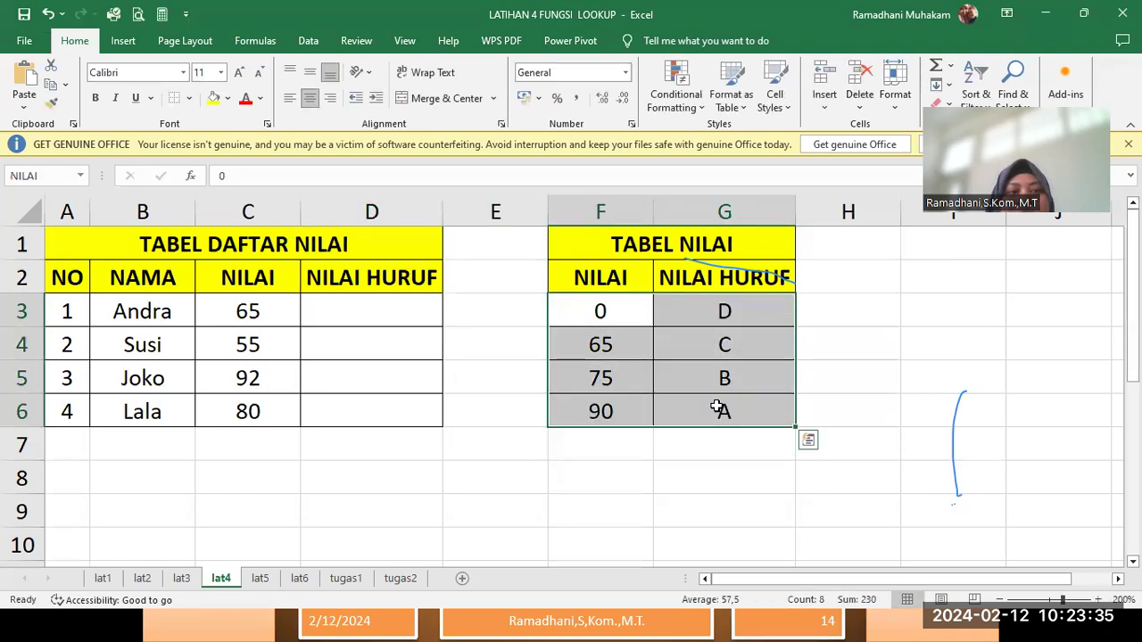
pyautogui.click(476, 485)
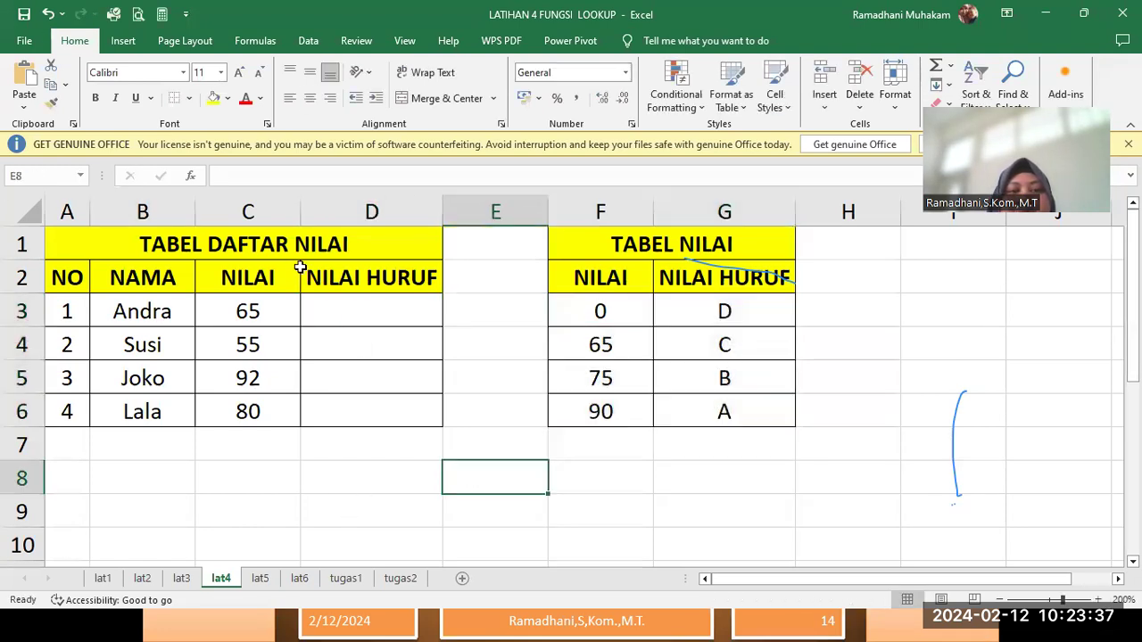
# Enter the formula =VLOOKUP(C3;NILAI;2;TRUE) in D3 of lat4 to look up the first student's NILAI HURUF.
pyautogui.click(323, 311)
pyautogui.write('=')
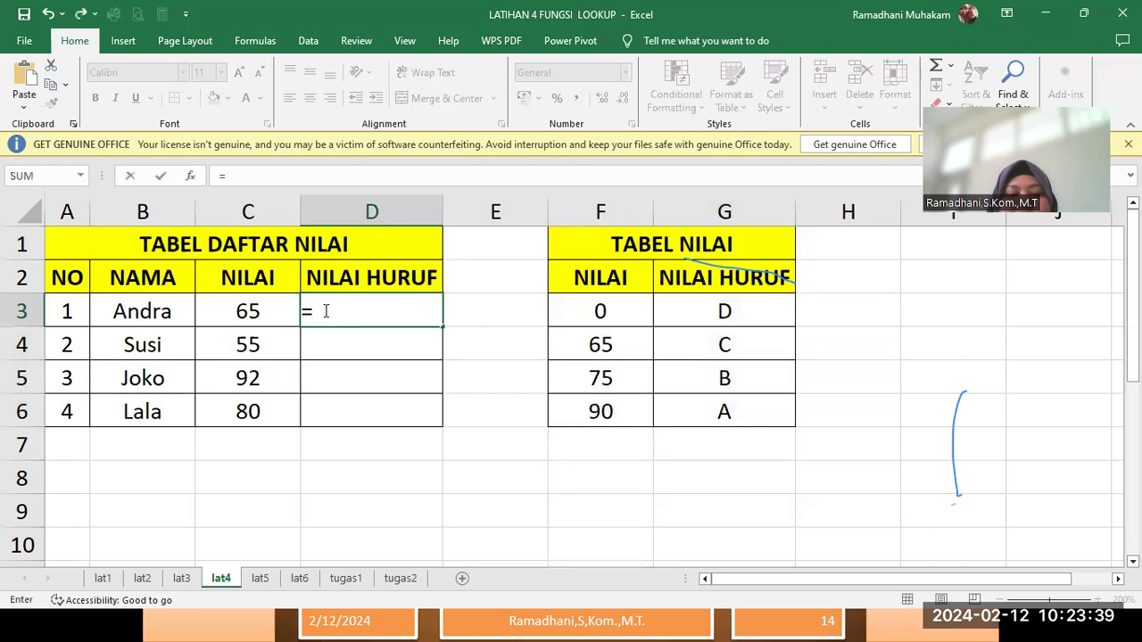
pyautogui.write('VLOOKUP')
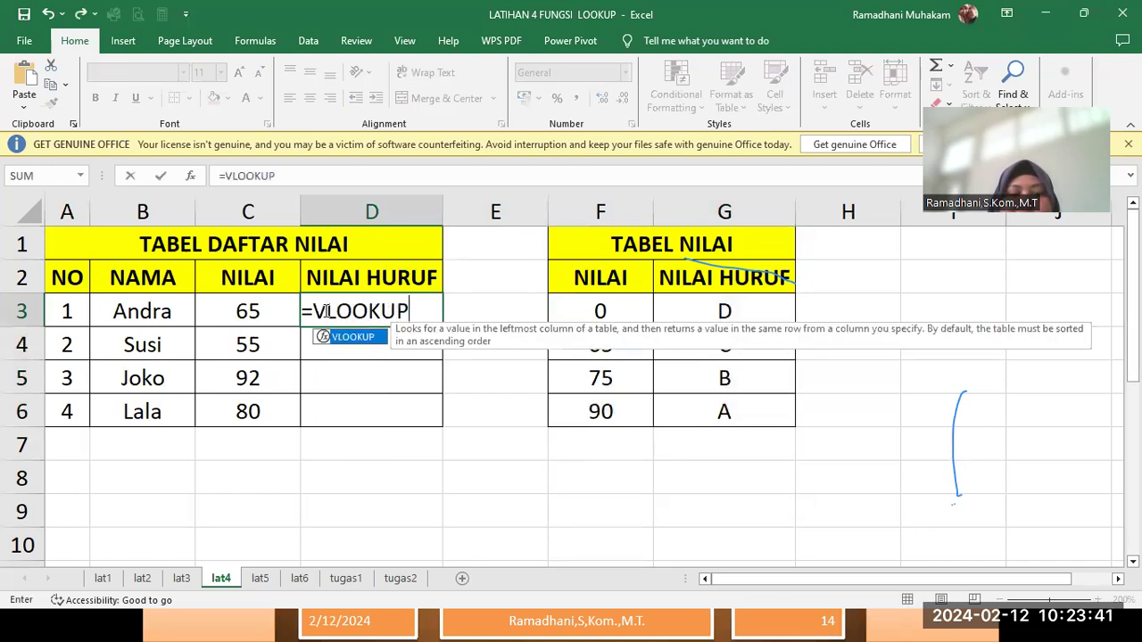
pyautogui.write('(')
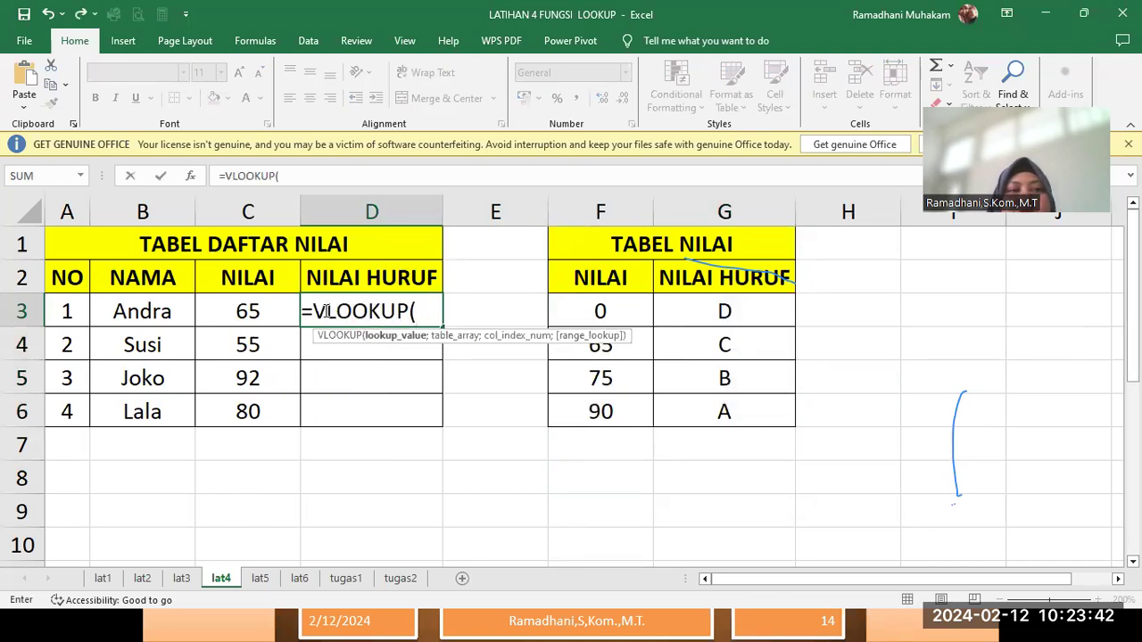
pyautogui.click(217, 314)
pyautogui.write(';')
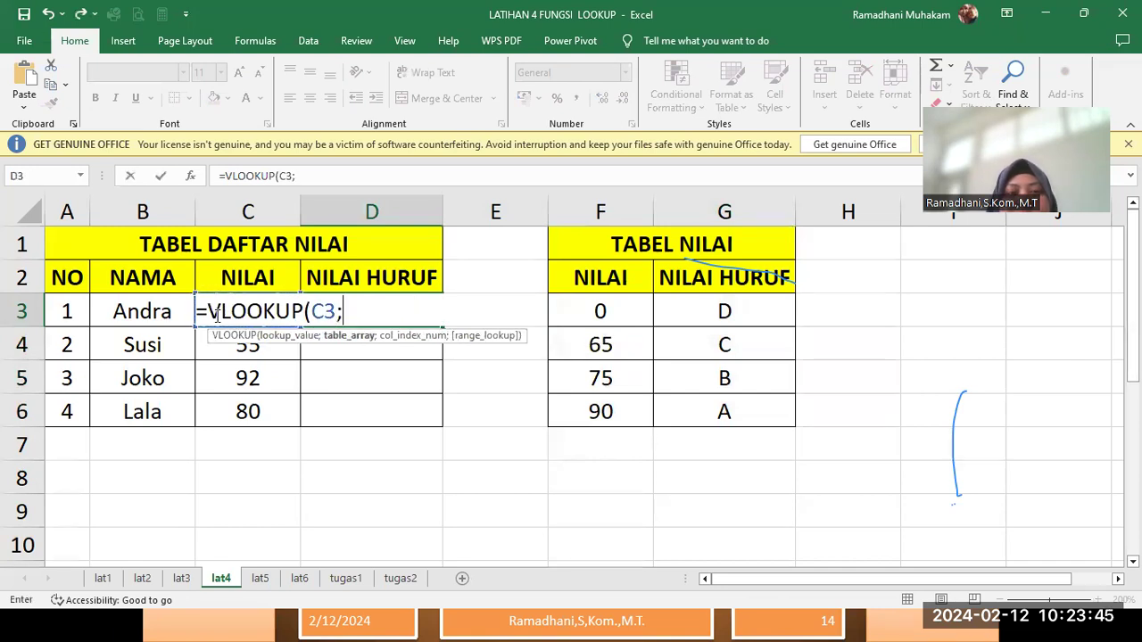
pyautogui.write('NILAI')
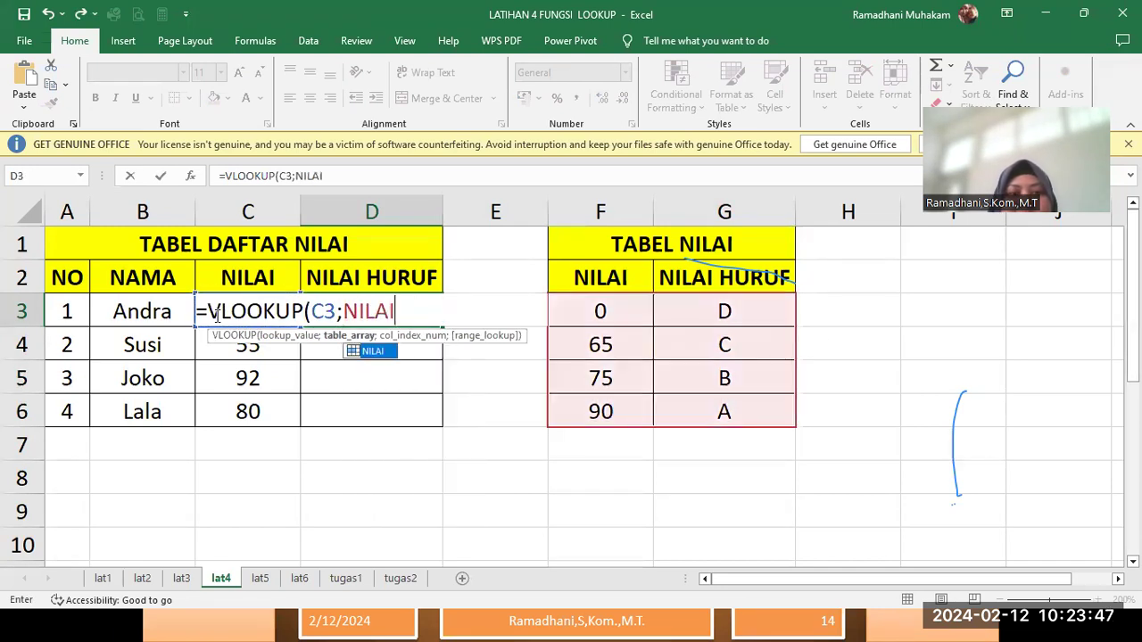
pyautogui.write(';')
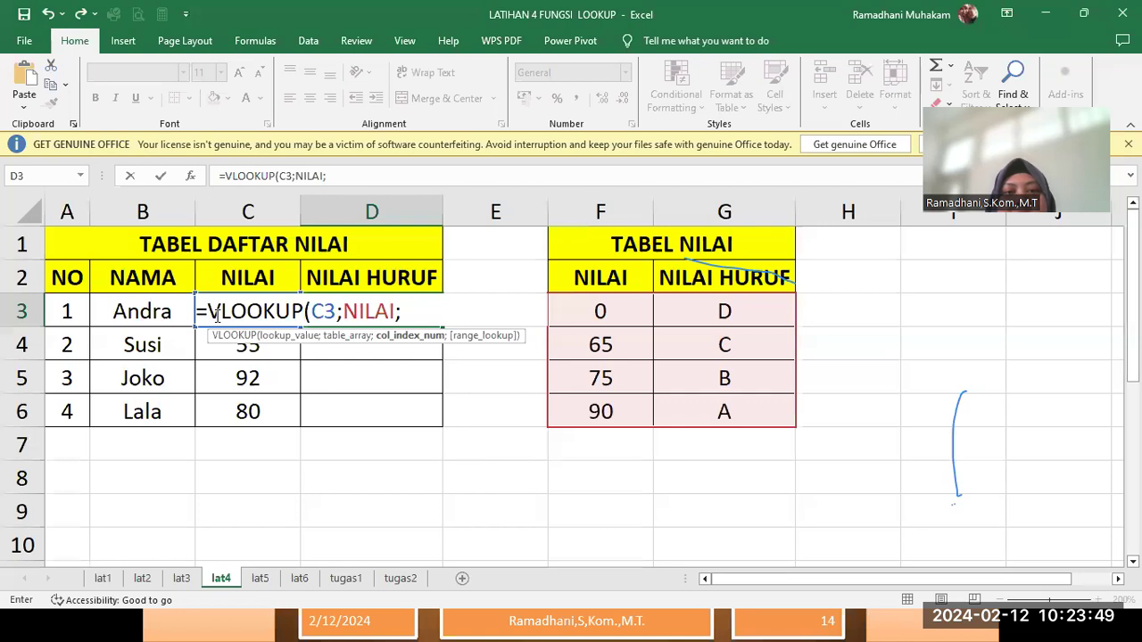
pyautogui.write('2')
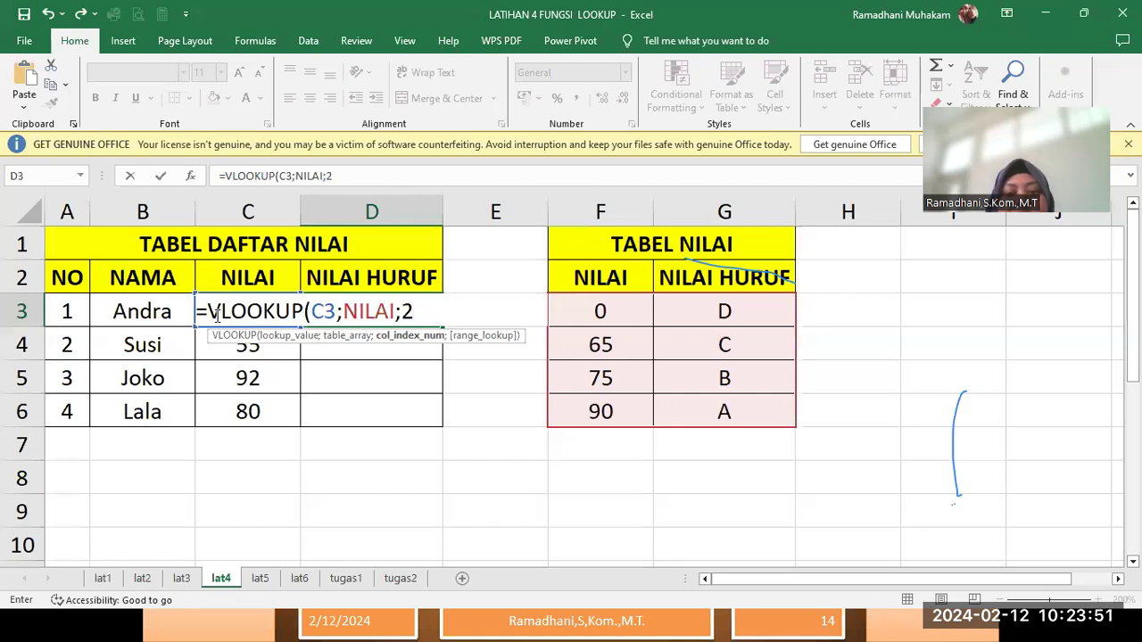
pyautogui.write(';')
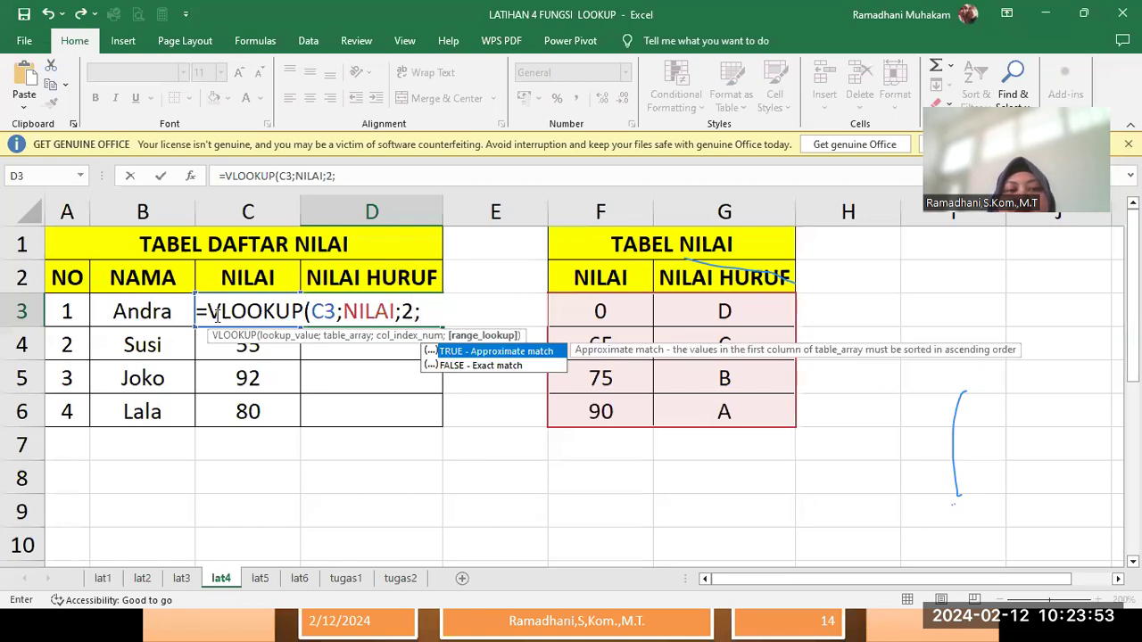
pyautogui.write('TRUS')
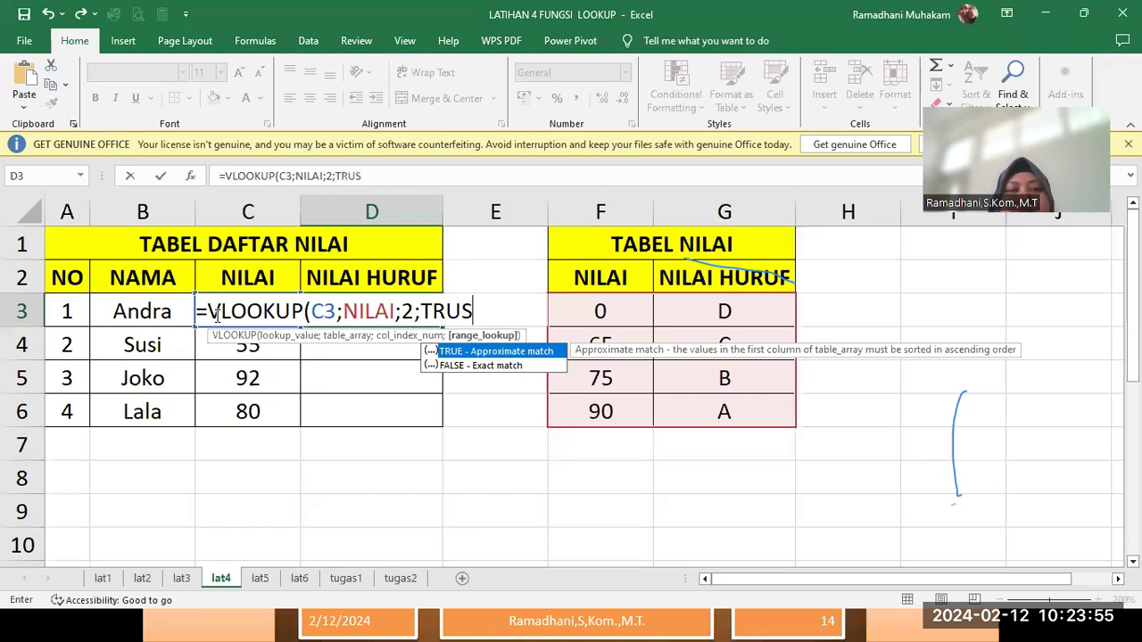
pyautogui.press('BackSpace')
pyautogui.write('E')
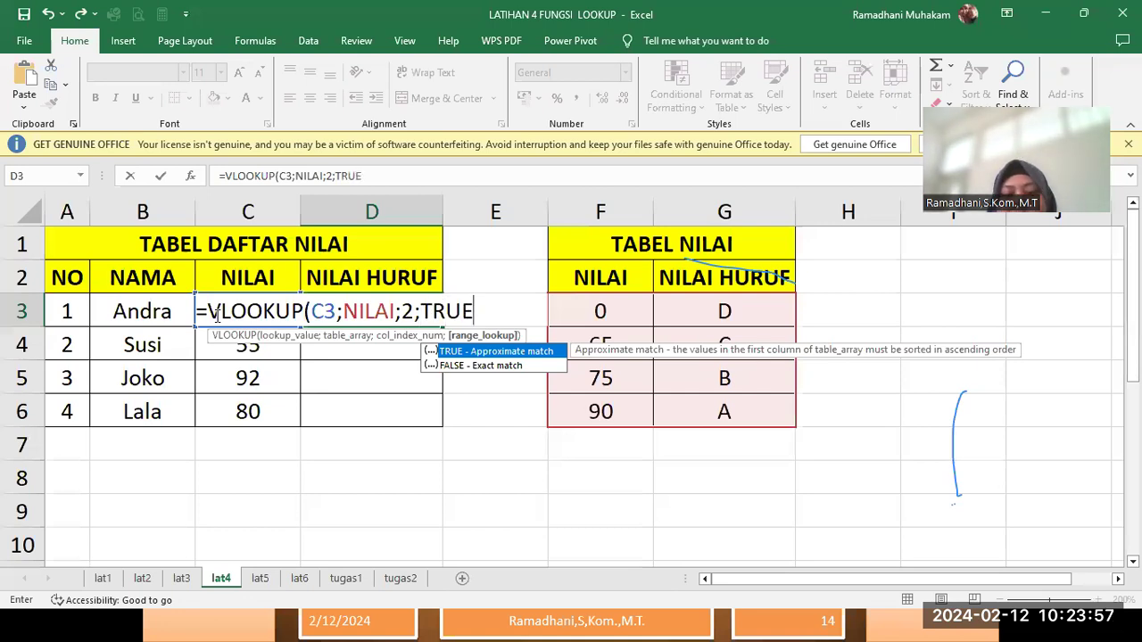
pyautogui.write(')')
pyautogui.press('Return')
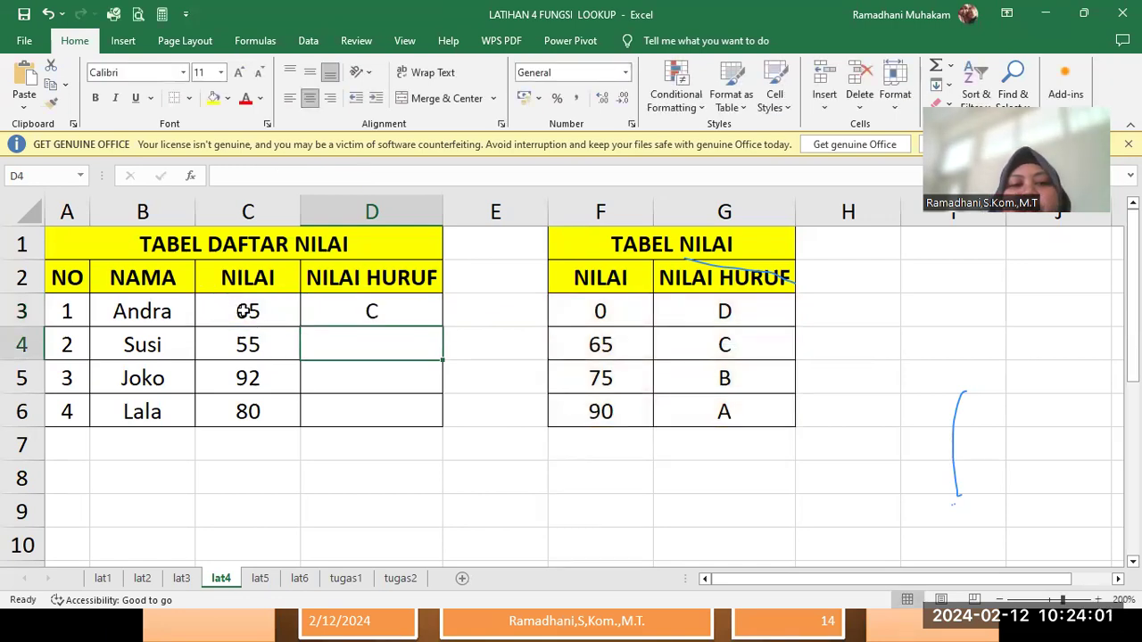
# Check the first student's NILAI HURUF against the matching score row in TABEL NILAI.
pyautogui.click(239, 309)
pyautogui.click(635, 351)
pyautogui.press('Right')
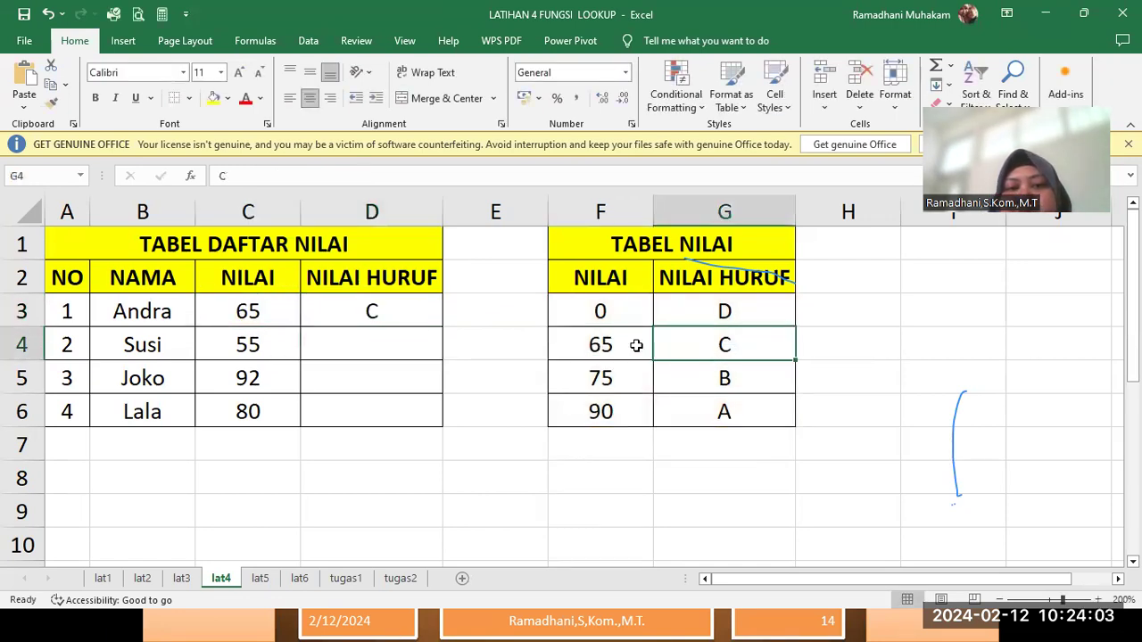
# Copy the NILAI HURUF formula from D3 down to D6 for the remaining students.
pyautogui.click(432, 323)
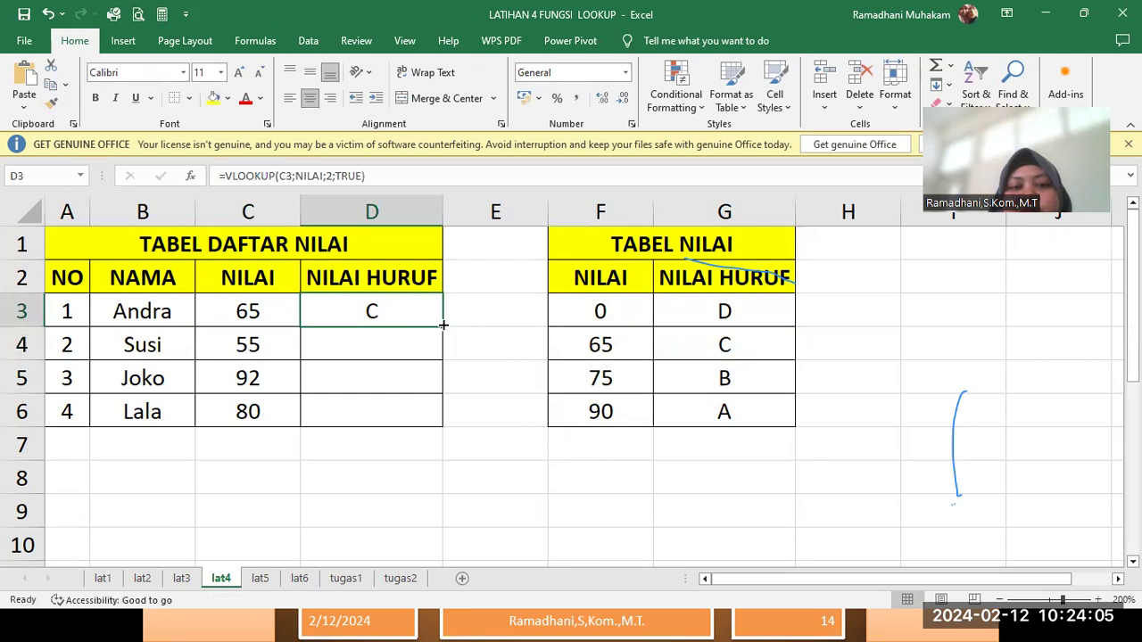
pyautogui.doubleClick(444, 325)
pyautogui.click(473, 379)
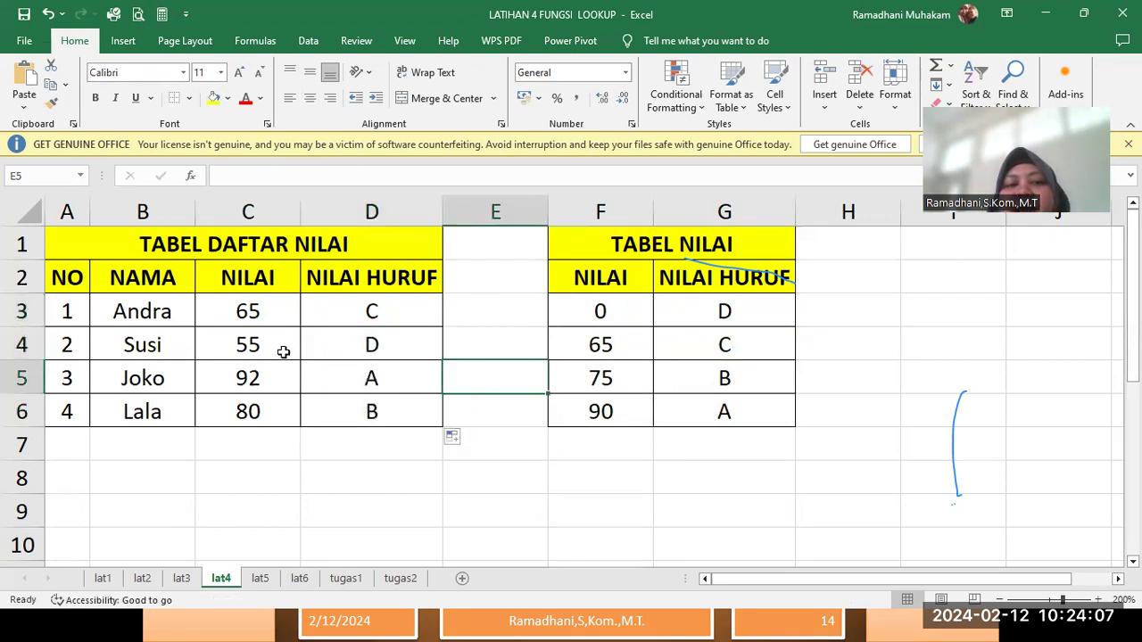
pyautogui.click(283, 352)
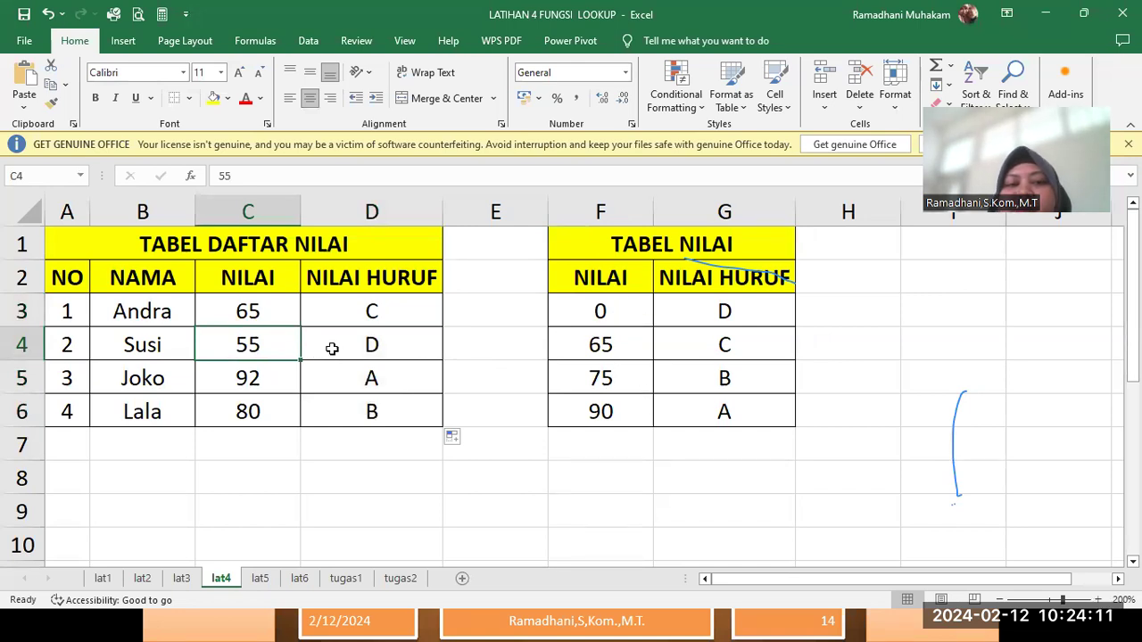
# Check the second and third students' scores against the matching NILAI rows in TABEL NILAI.
pyautogui.click(579, 330)
pyautogui.click(575, 312)
pyautogui.click(567, 353)
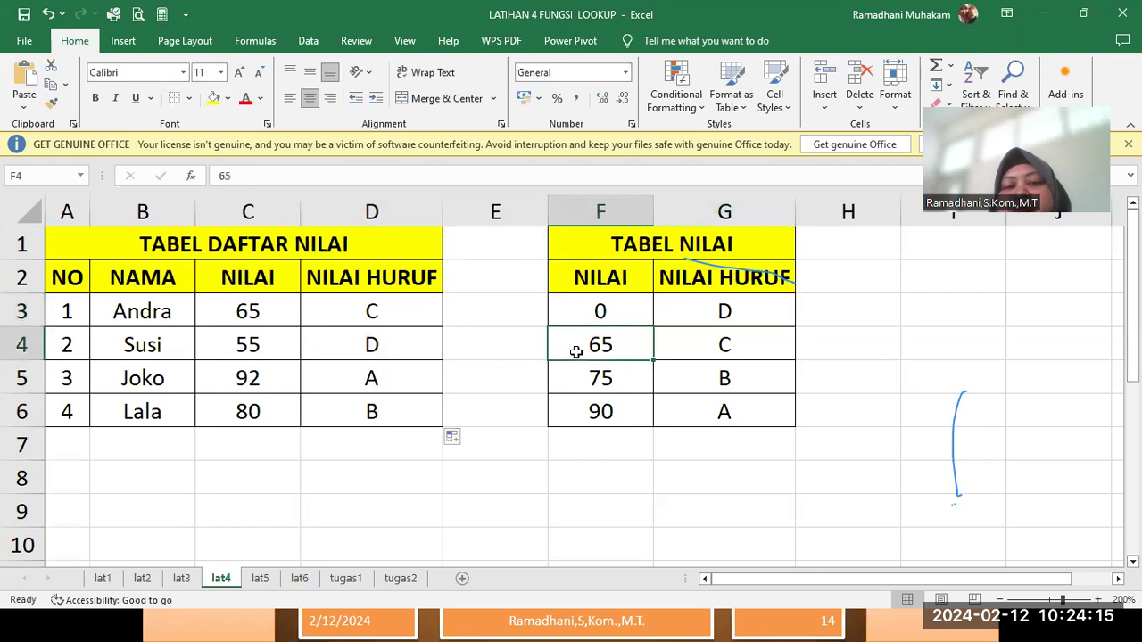
pyautogui.click(694, 317)
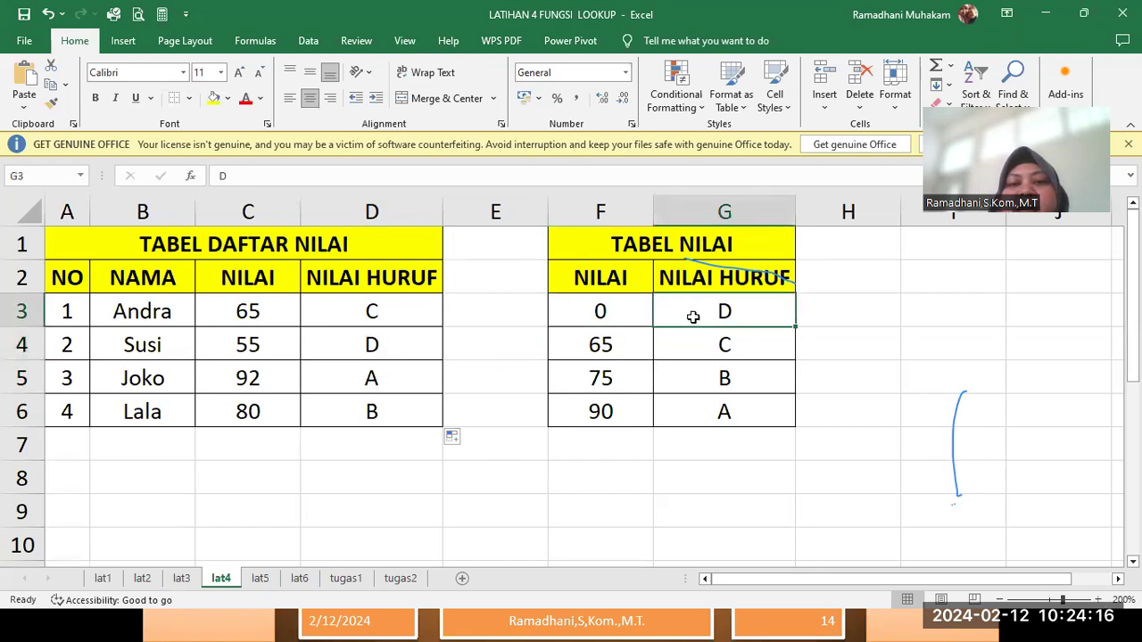
pyautogui.click(233, 379)
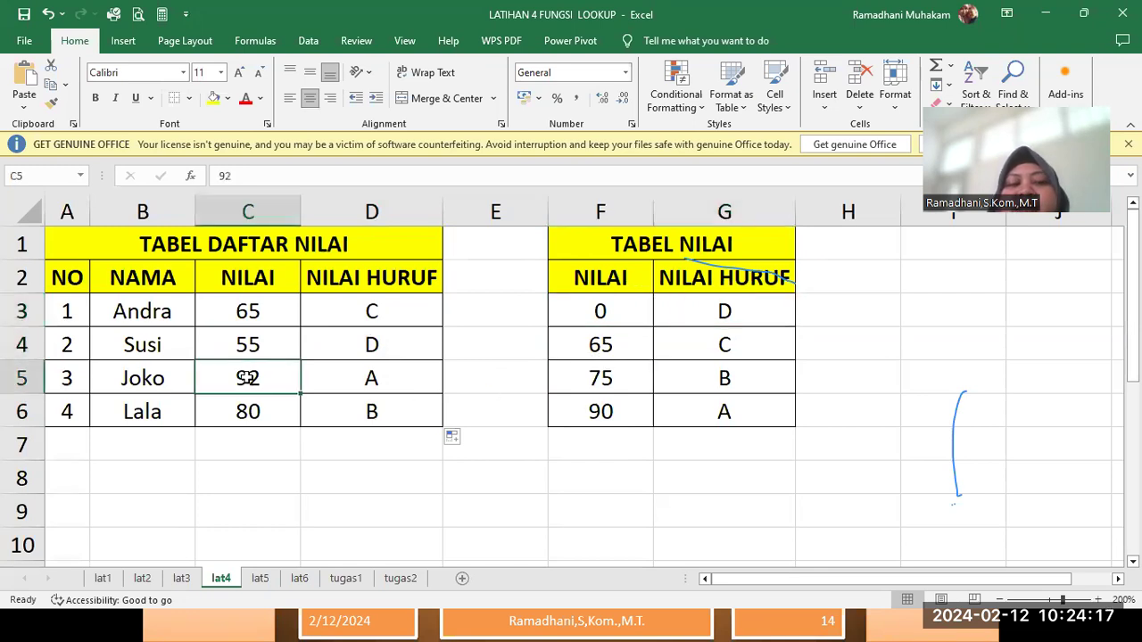
pyautogui.click(620, 414)
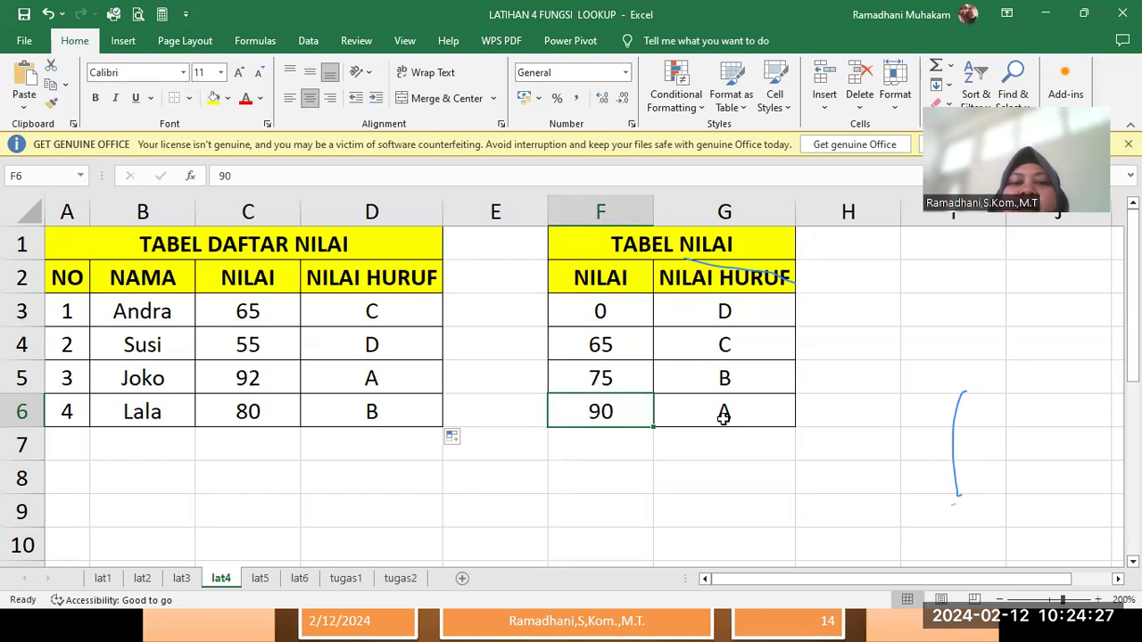
# Check the fourth student's score against the 75 and 90 rows and review the lower score limits in TABEL NILAI.
pyautogui.click(259, 416)
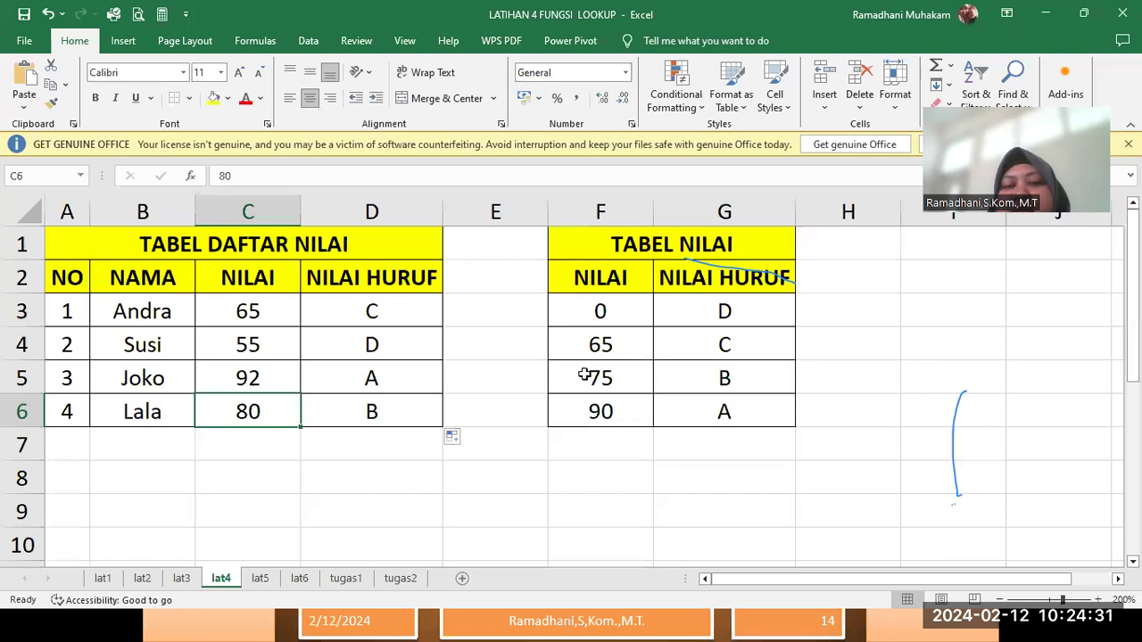
pyautogui.click(631, 375)
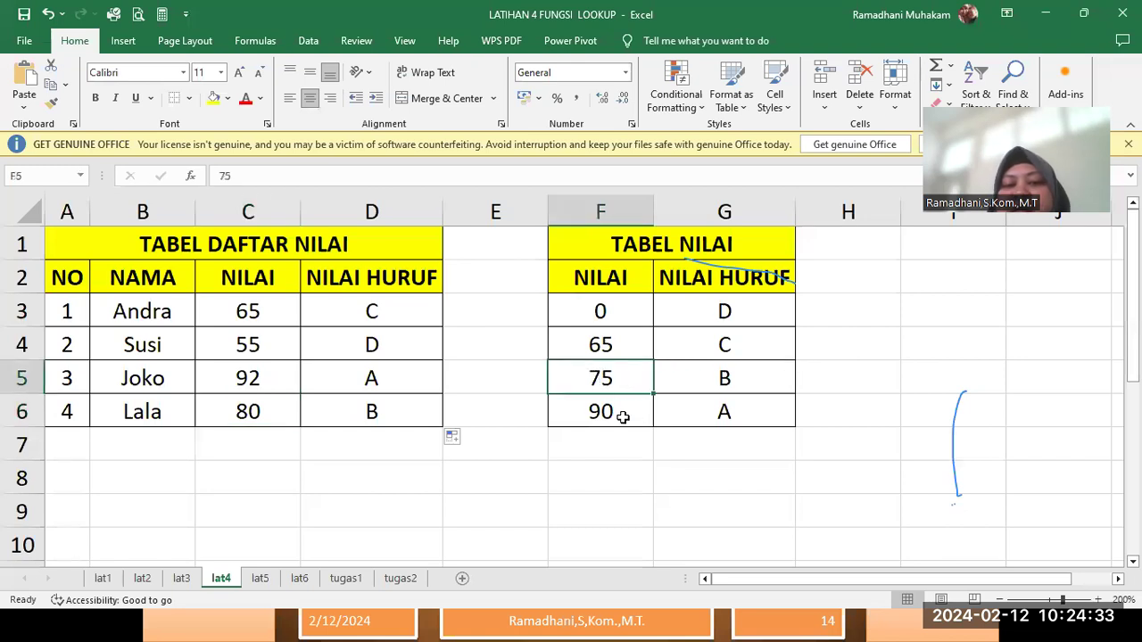
pyautogui.click(622, 416)
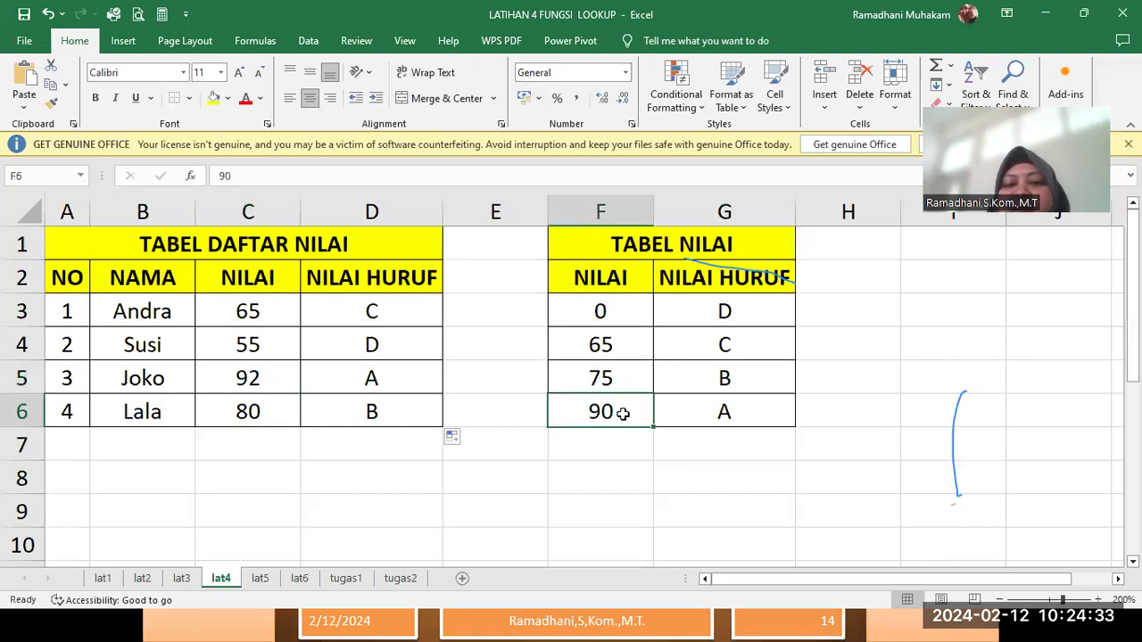
pyautogui.click(685, 376)
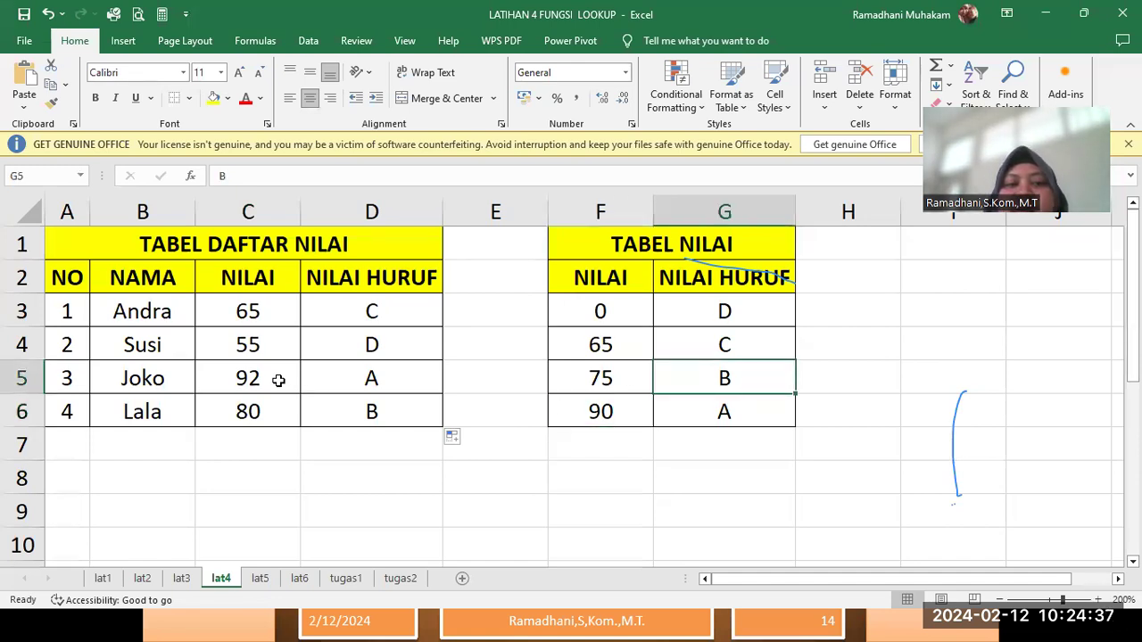
pyautogui.click(330, 381)
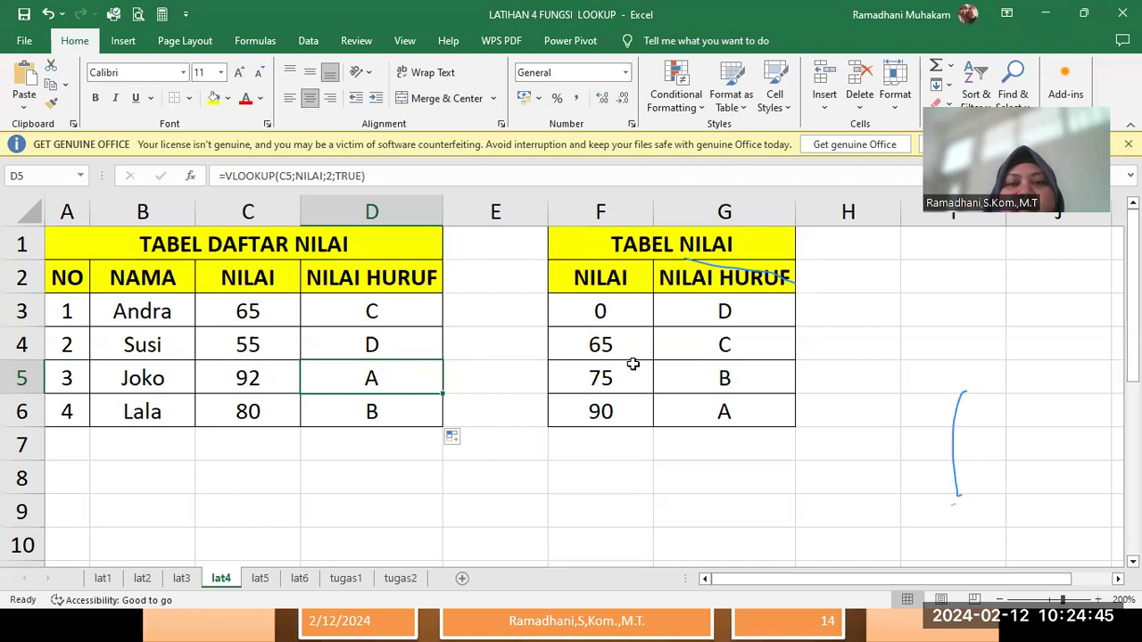
pyautogui.moveTo(591, 307); pyautogui.dragTo(718, 312)
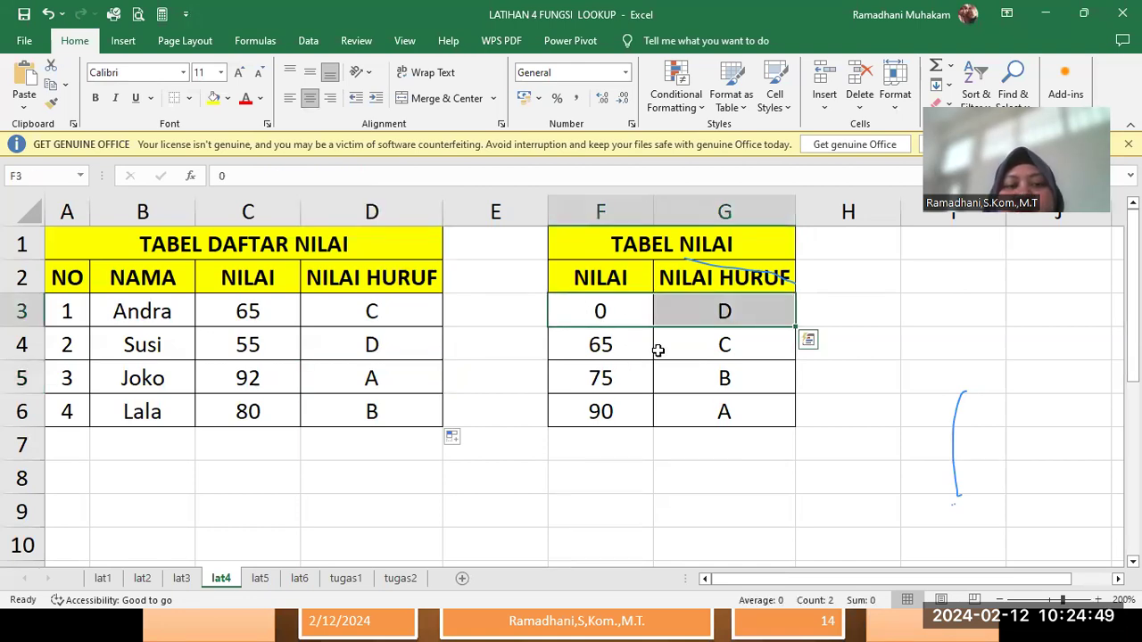
pyautogui.click(576, 347)
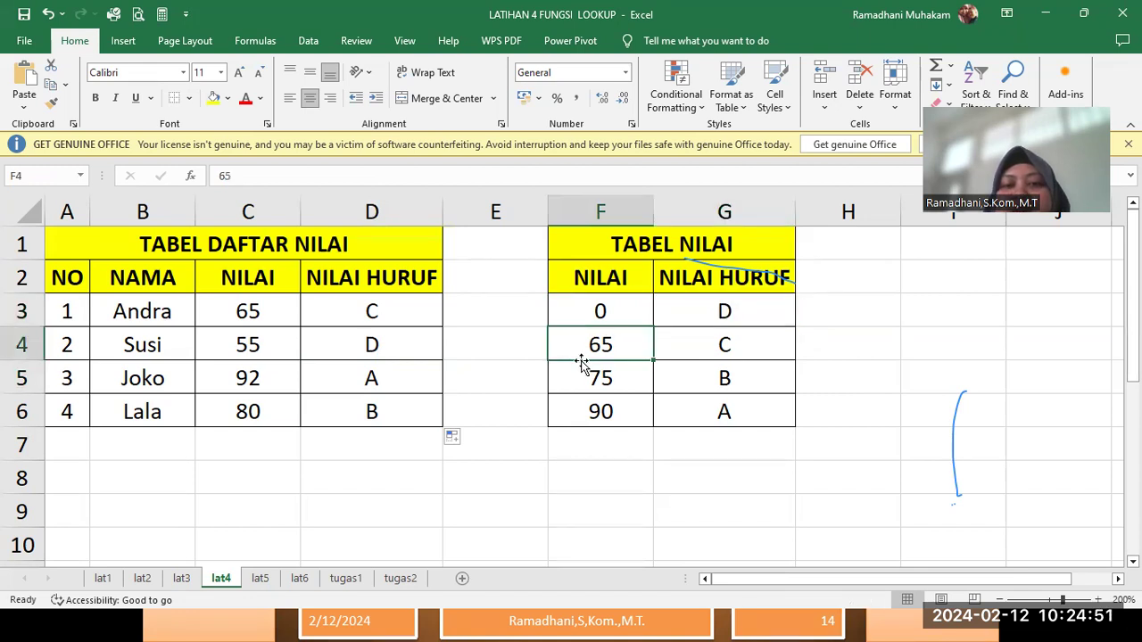
pyautogui.click(583, 398)
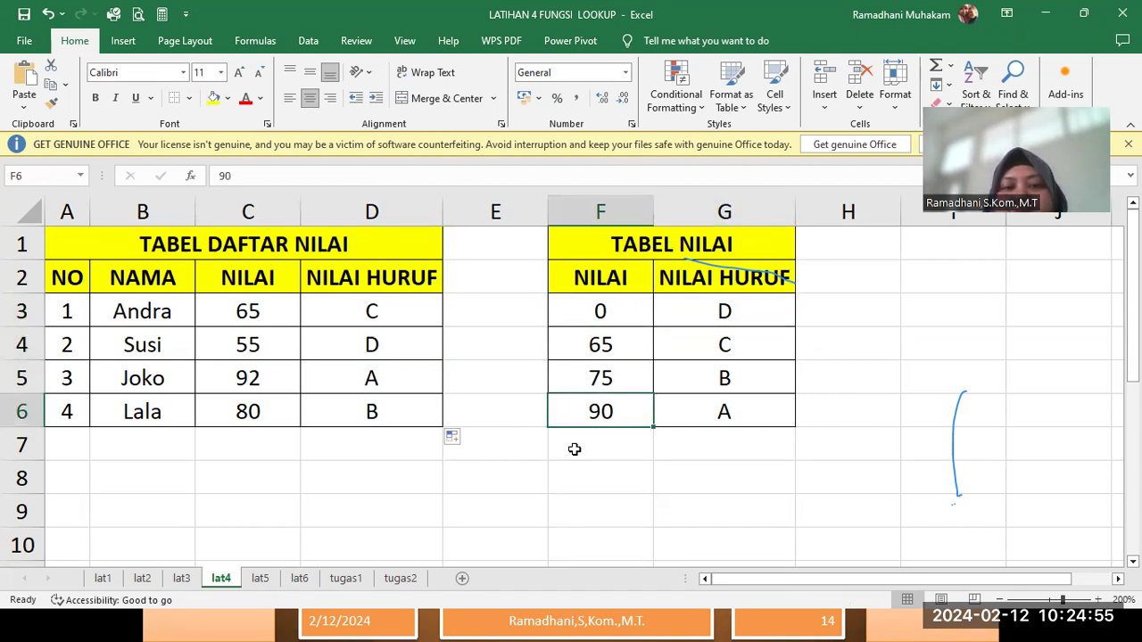
# Change the NILAI HURUF formula in D3 to exact match: =VLOOKUP(C3;NILAI;2;FALSE).
pyautogui.click(382, 309)
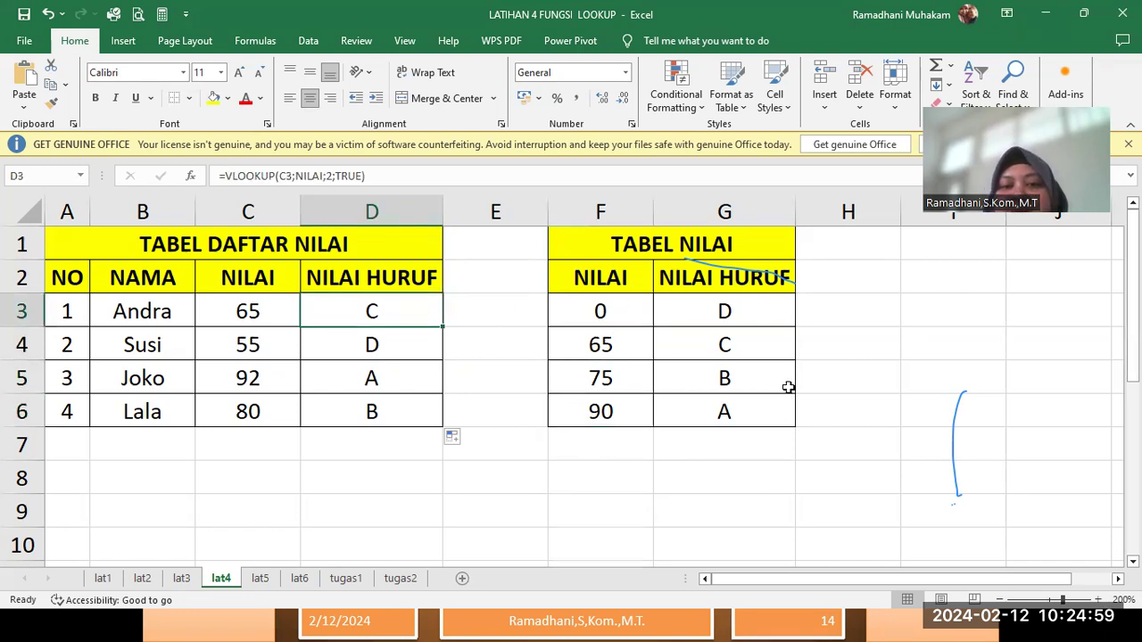
pyautogui.click(375, 187)
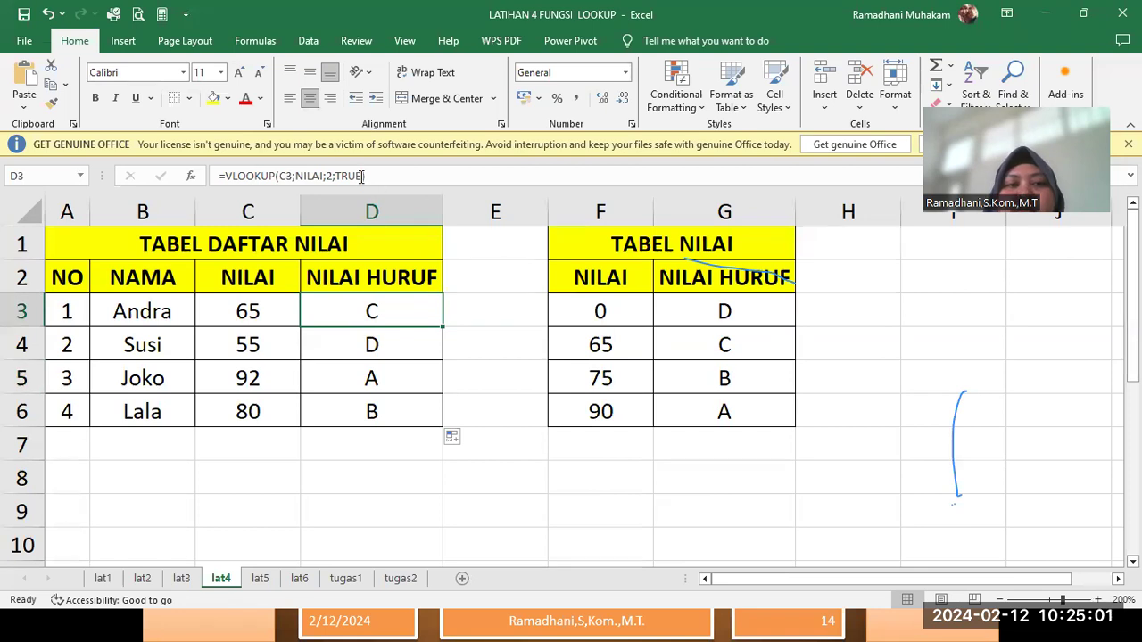
pyautogui.press('BackSpace')
pyautogui.press('BackSpace')
pyautogui.press('BackSpace')
pyautogui.press('BackSpace')
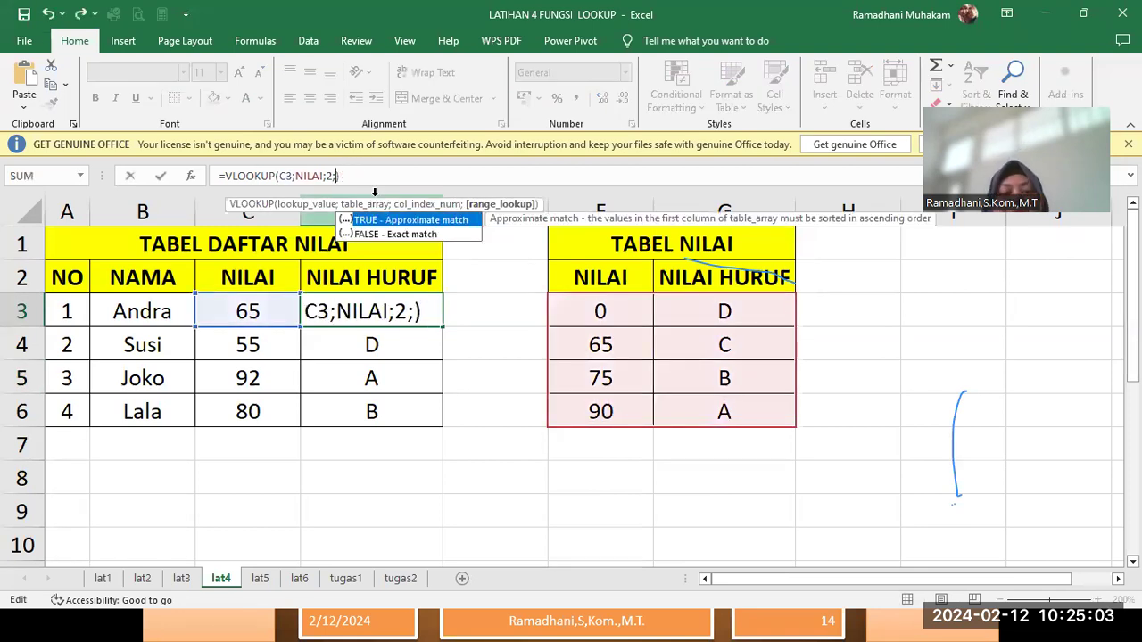
pyautogui.write('FALSE')
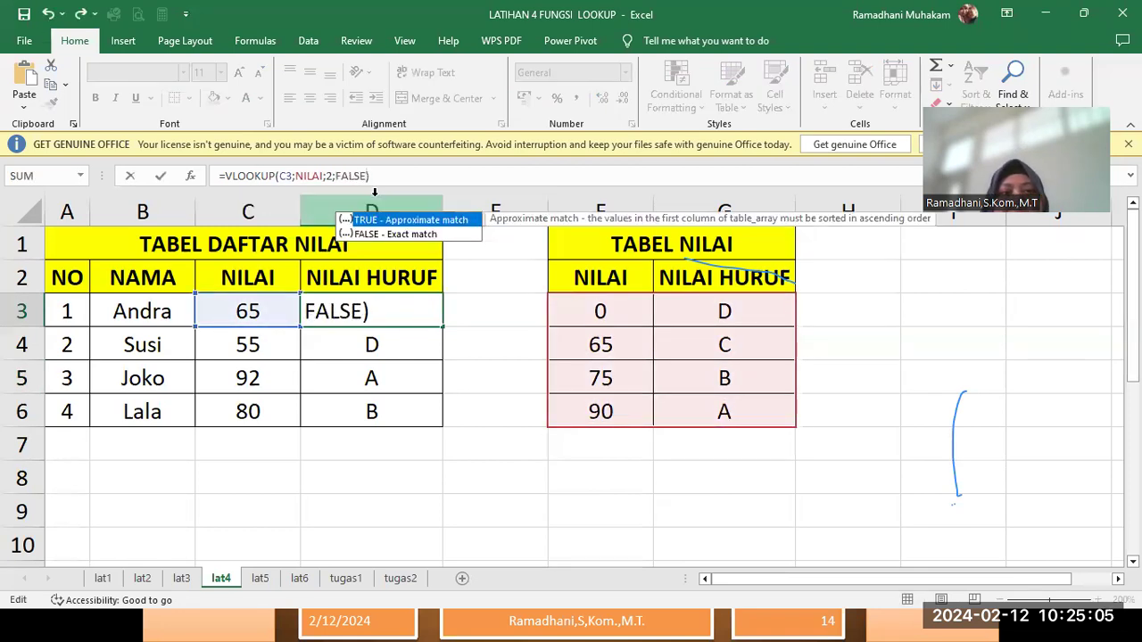
pyautogui.press('Return')
# Copy the exact-match NILAI HURUF formula from D3 down to D6.
pyautogui.click(427, 312)
pyautogui.moveTo(441, 330); pyautogui.dragTo(457, 403)
pyautogui.click(487, 408)
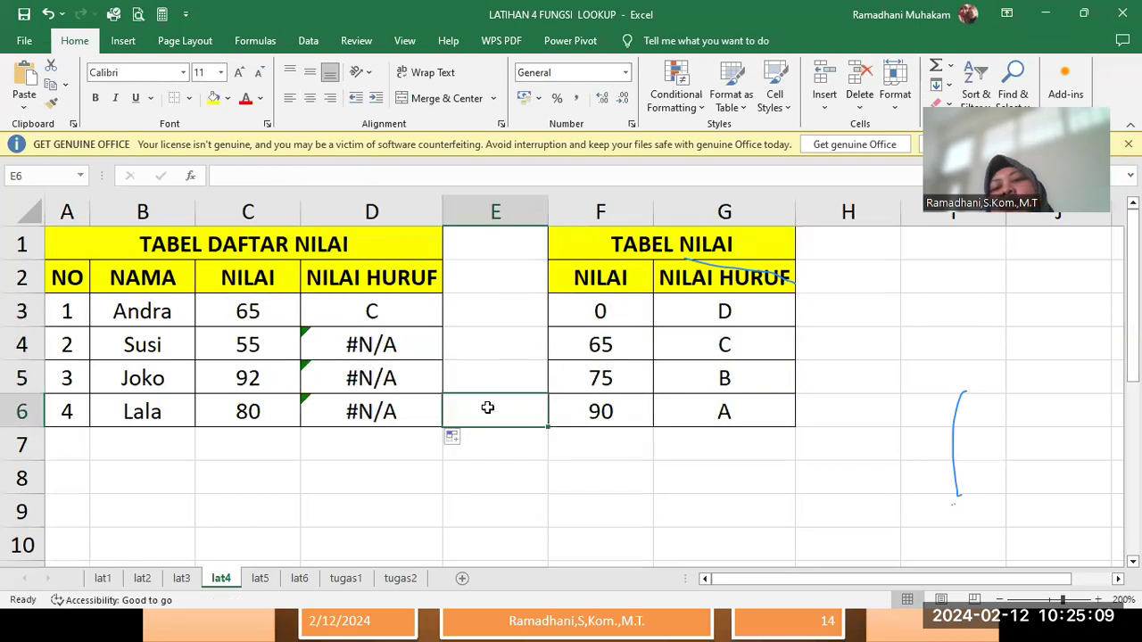
# Examine the exact-match formulas and results in D4 to D6 of the NILAI HURUF column.
pyautogui.click(418, 348)
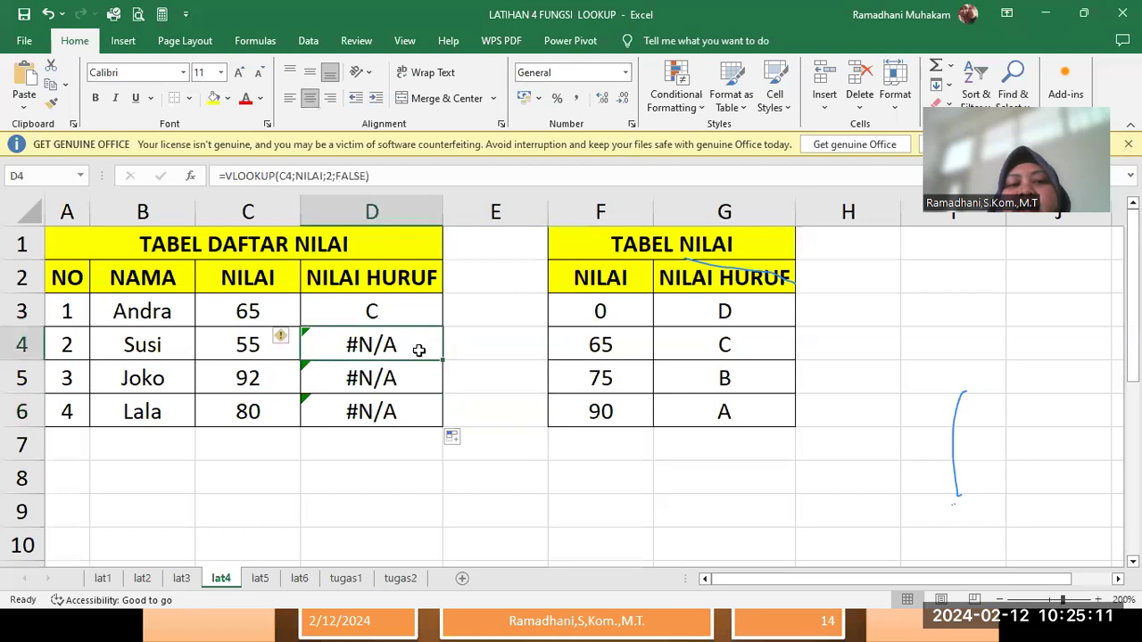
pyautogui.click(407, 378)
pyautogui.click(408, 403)
pyautogui.click(397, 330)
pyautogui.click(396, 374)
pyautogui.click(424, 401)
pyautogui.click(473, 345)
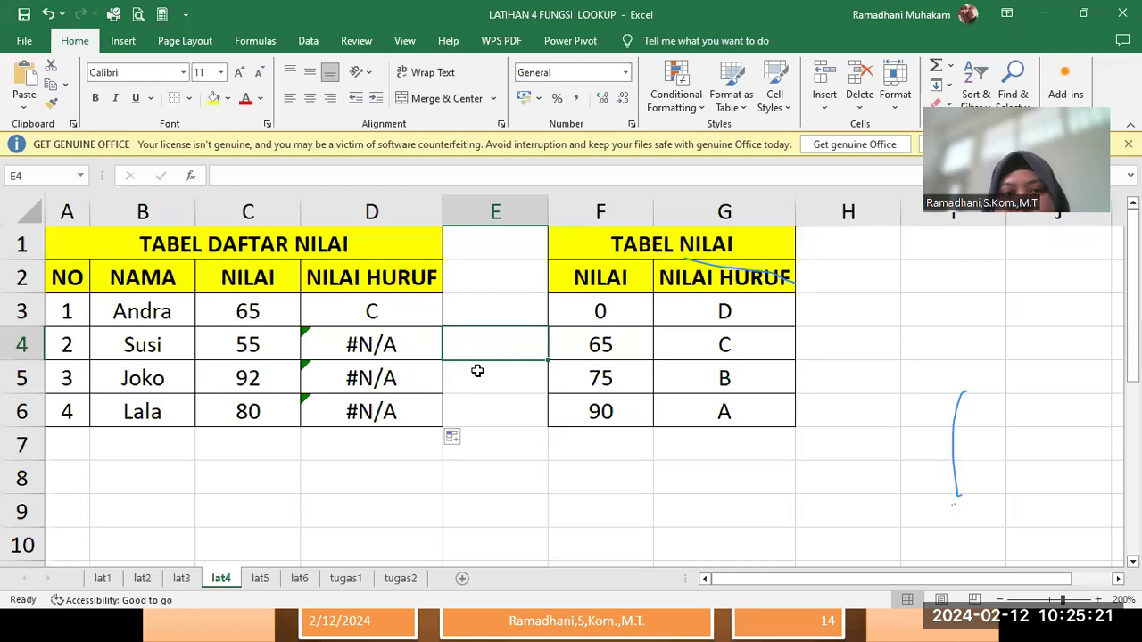
pyautogui.click(474, 419)
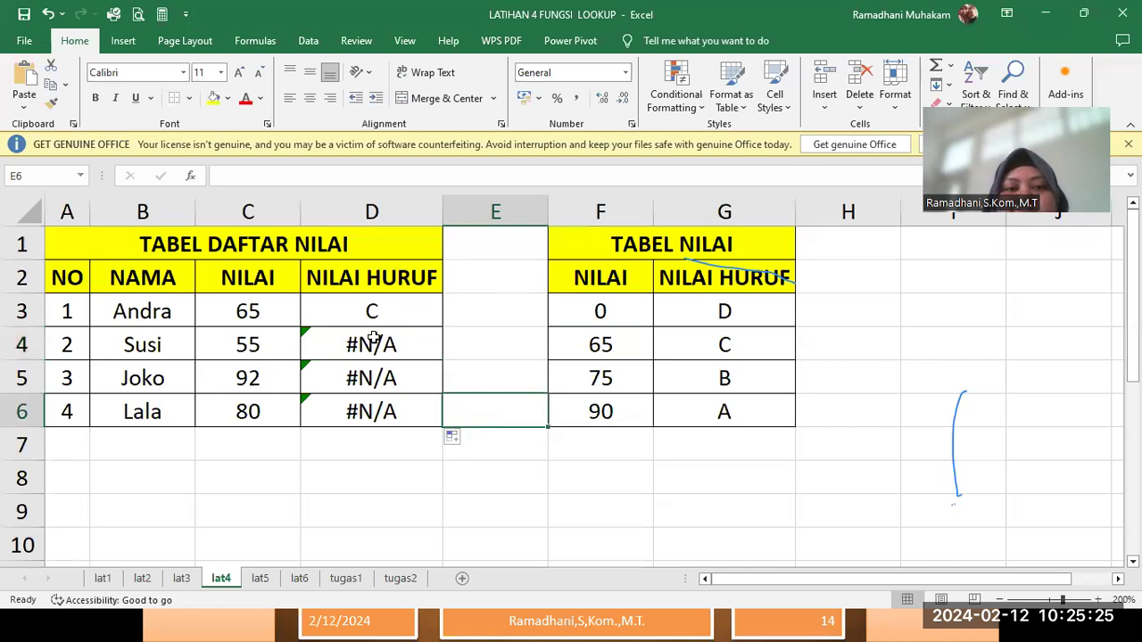
pyautogui.click(413, 407)
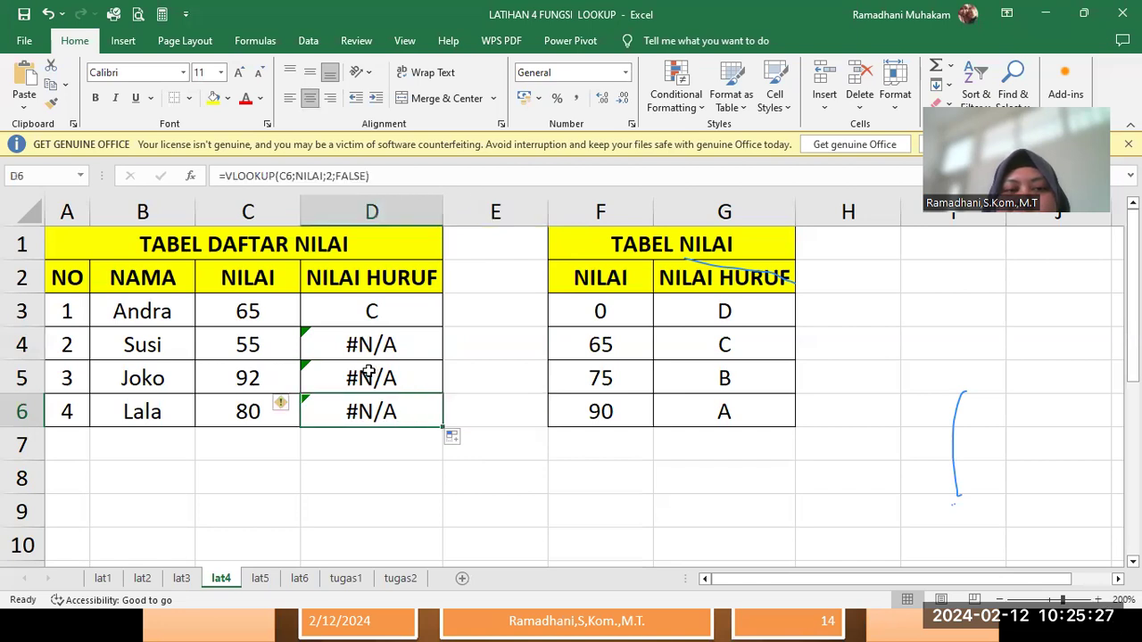
pyautogui.click(371, 373)
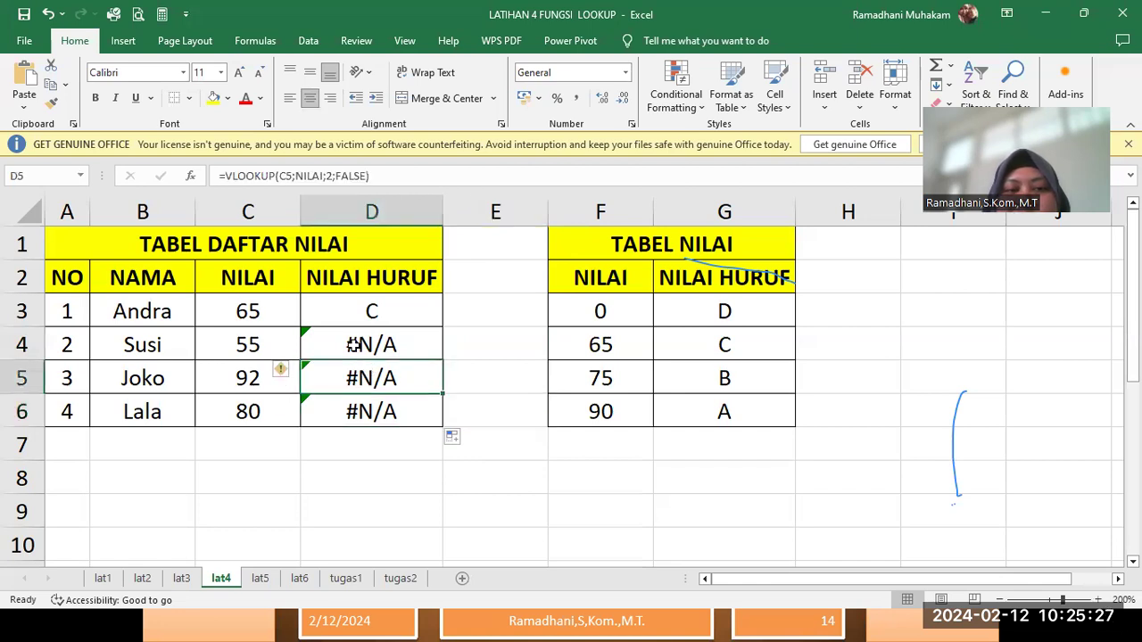
# Open the lat5 sheet and review the KODE and JUDUL BUKU entries in the DAFTAR BUKU PENERBIT ABC table.
pyautogui.click(259, 582)
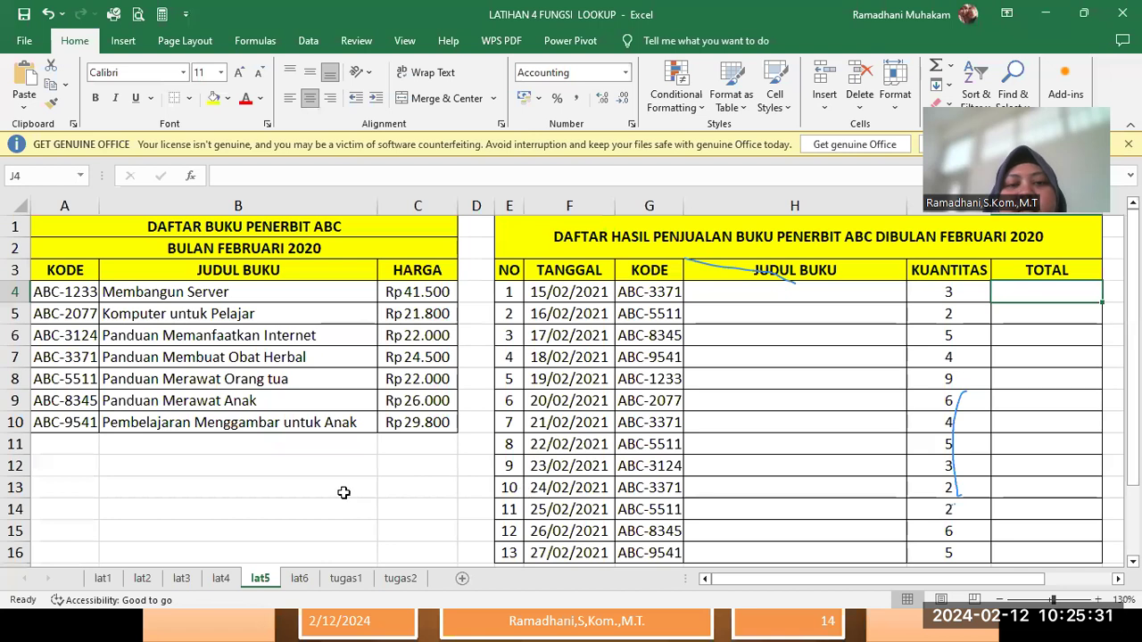
pyautogui.click(223, 443)
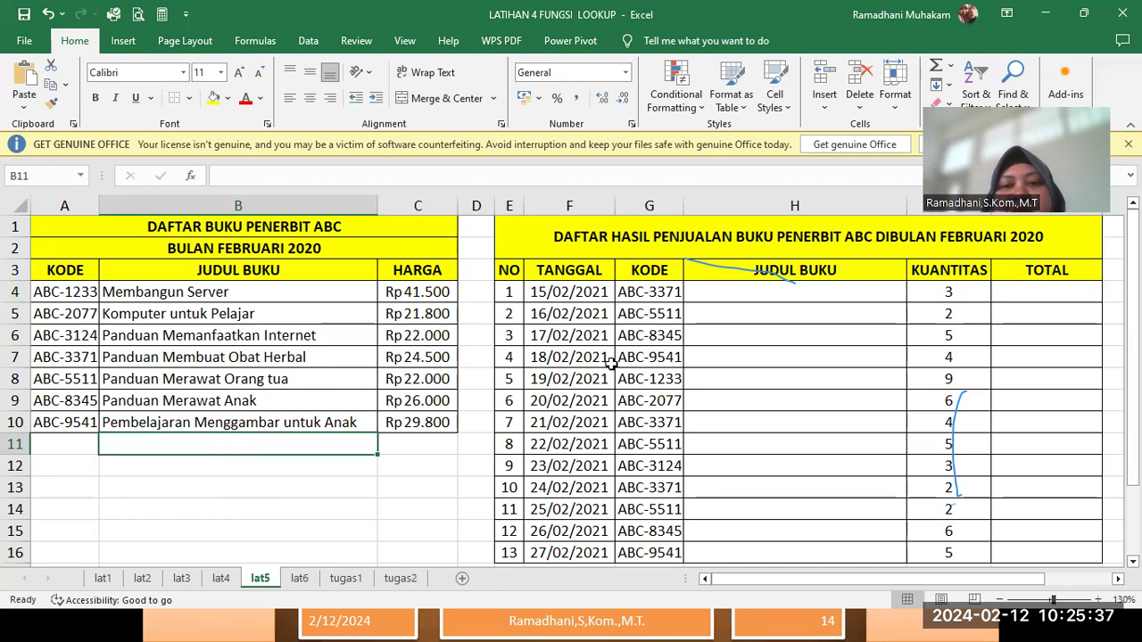
pyautogui.click(722, 293)
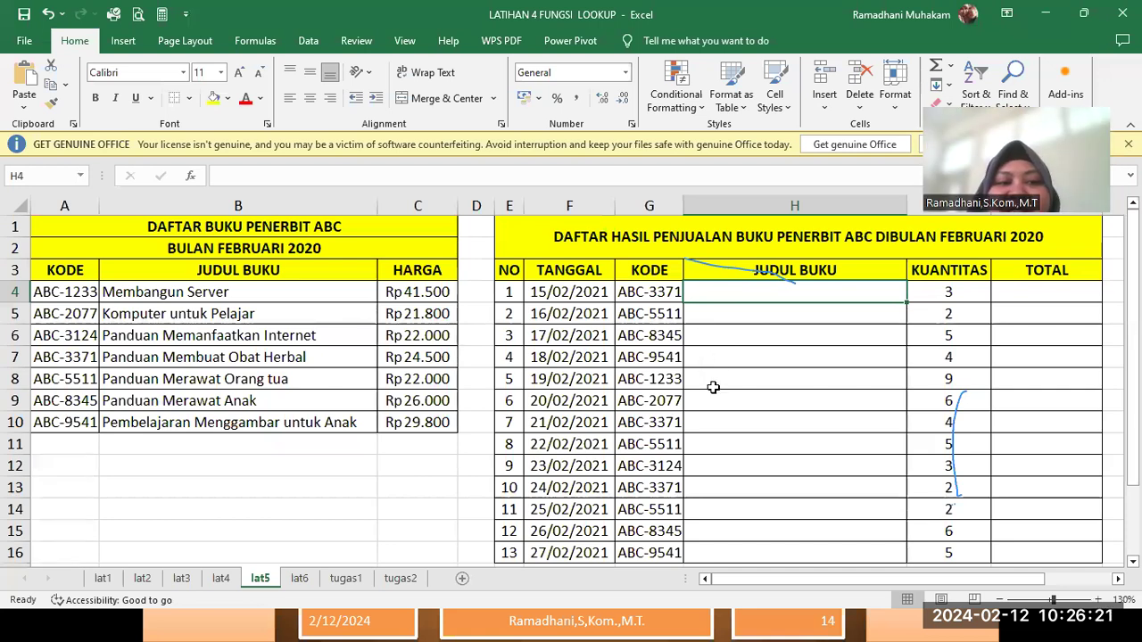
pyautogui.click(55, 295)
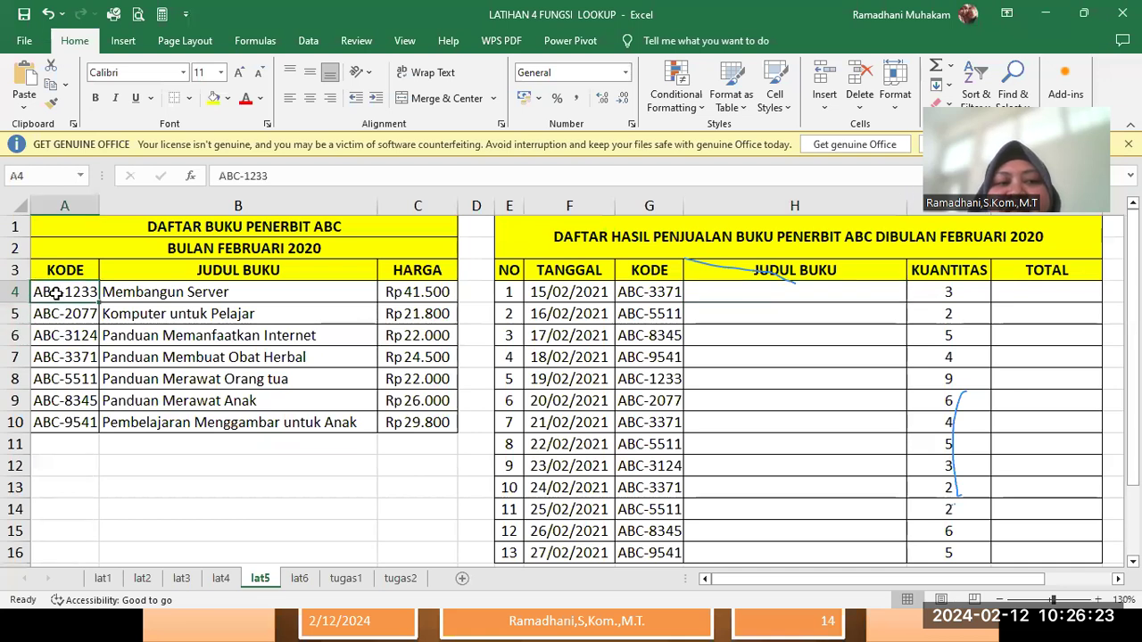
pyautogui.click(194, 299)
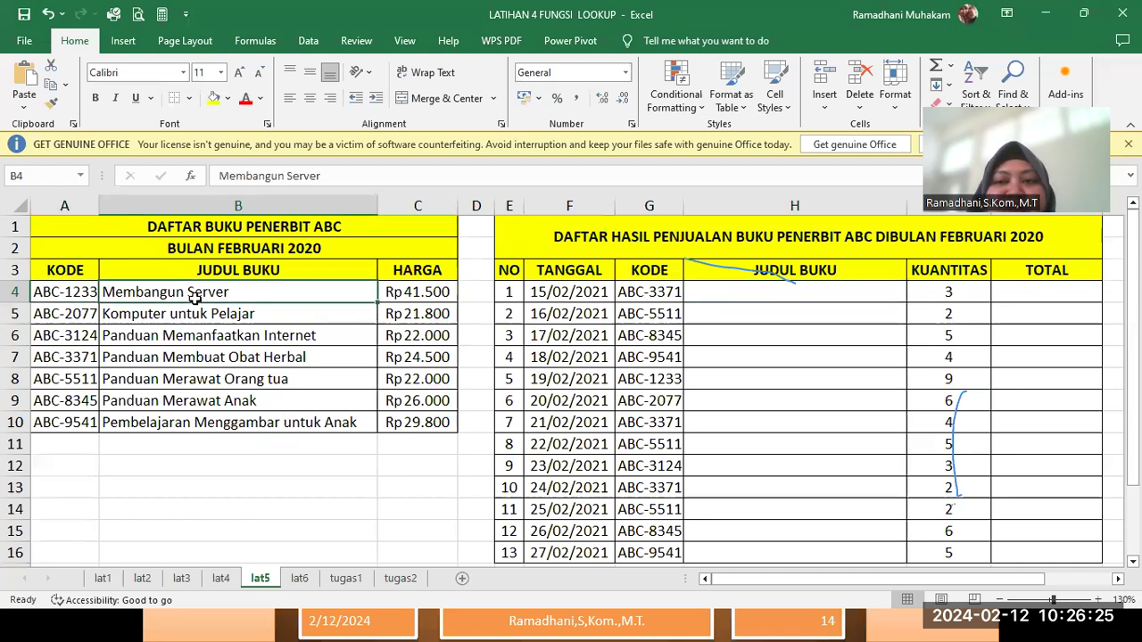
pyautogui.click(191, 312)
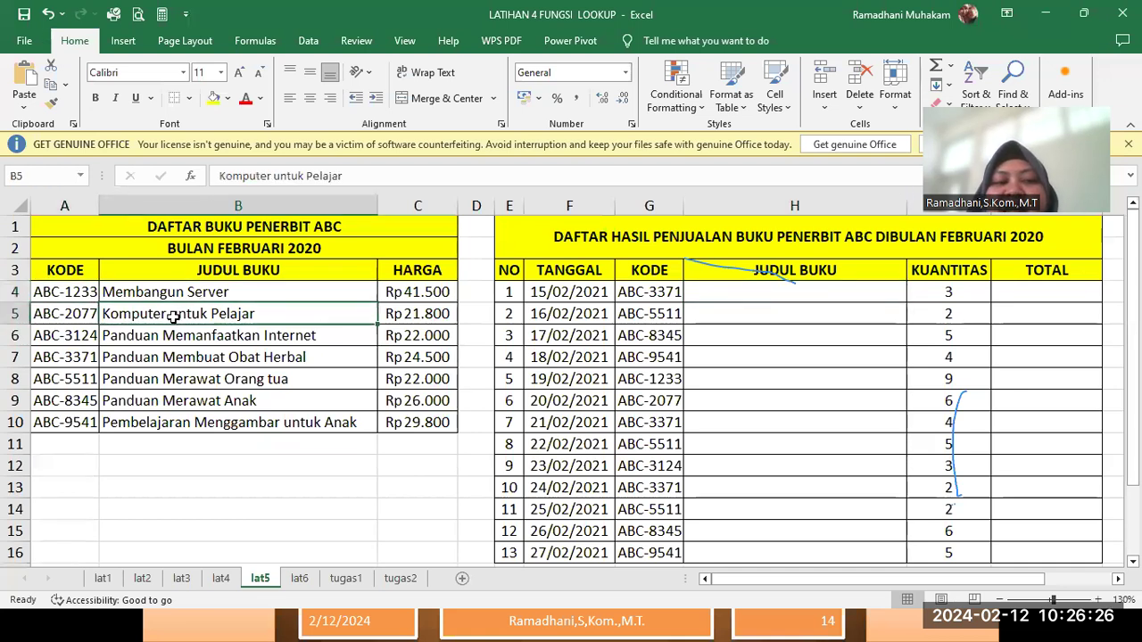
pyautogui.click(91, 321)
pyautogui.moveTo(78, 357); pyautogui.dragTo(156, 314)
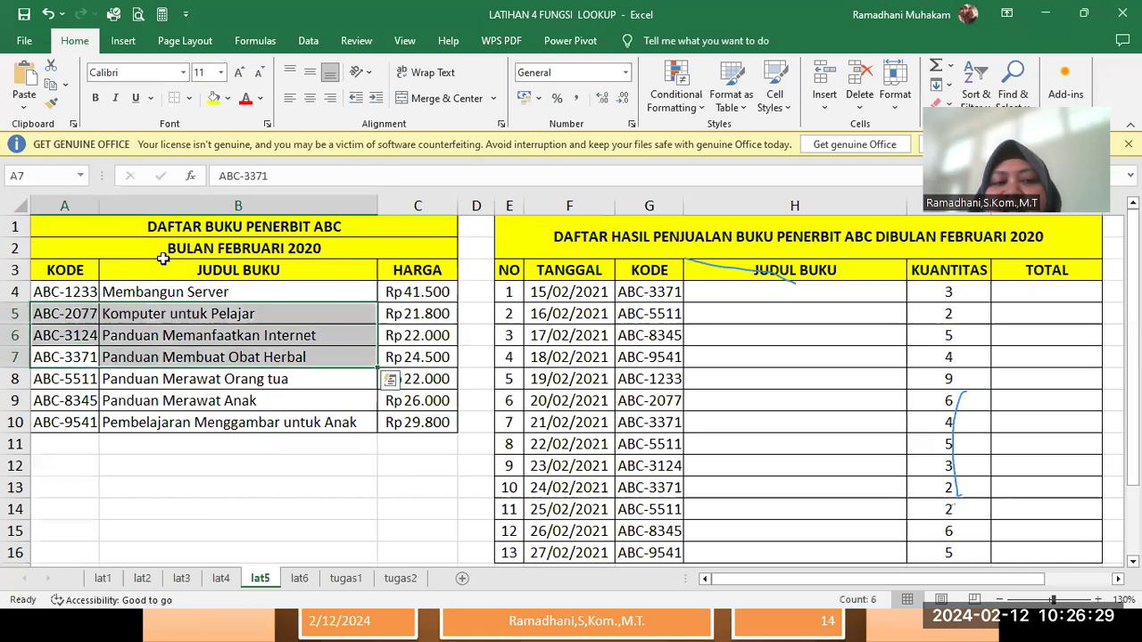
pyautogui.click(146, 336)
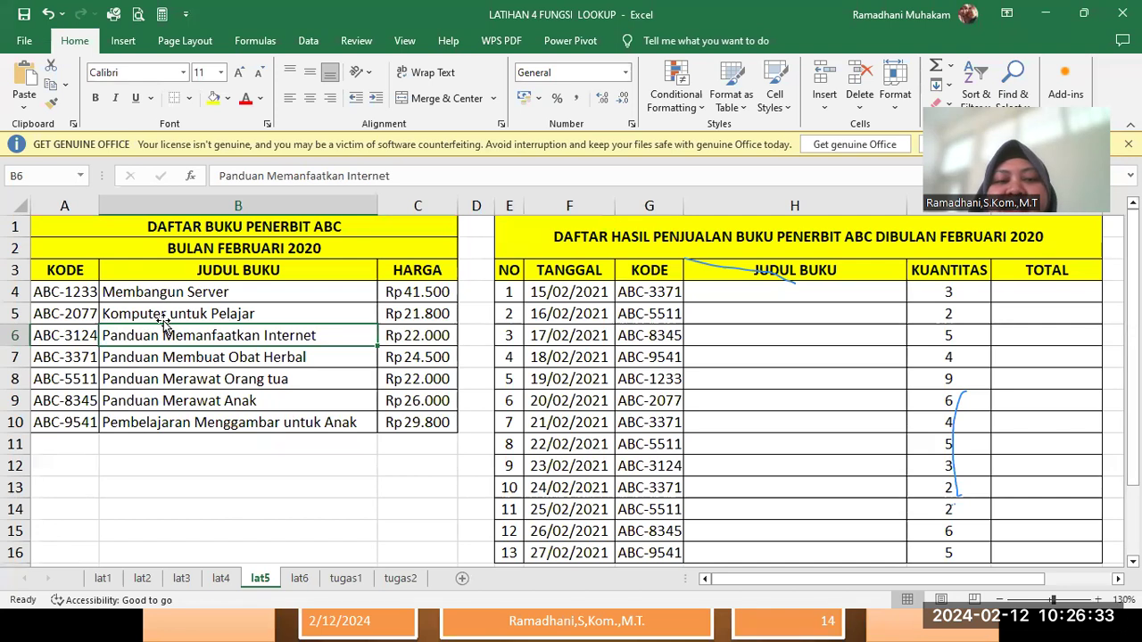
# Review the book table's columns and check the range name assigned to A4:C10.
pyautogui.click(758, 292)
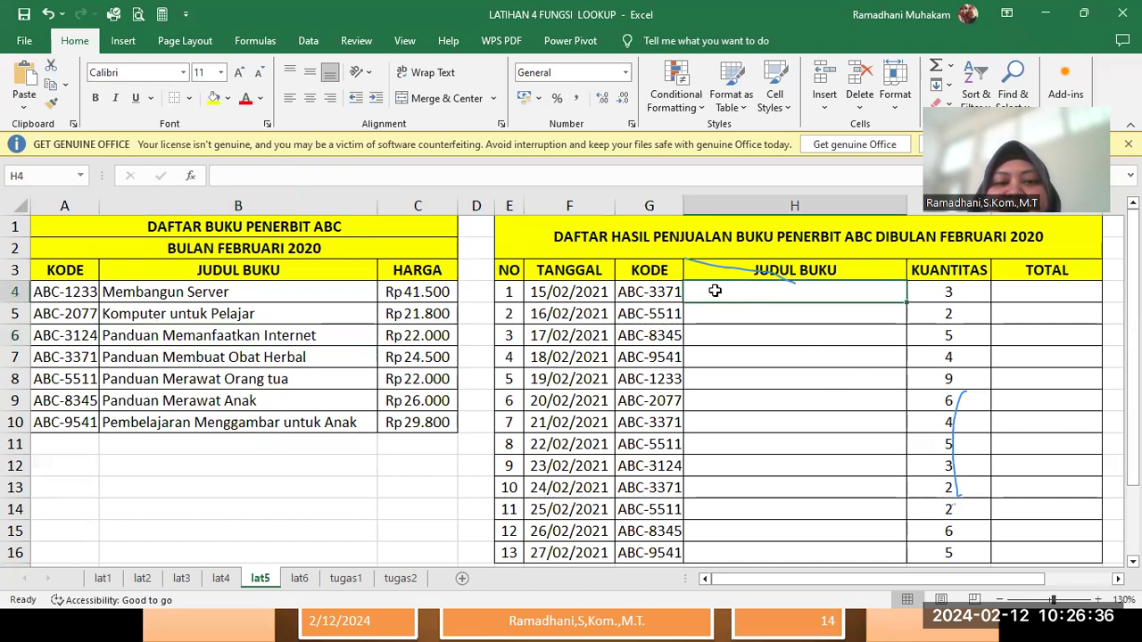
pyautogui.click(273, 269)
pyautogui.click(384, 270)
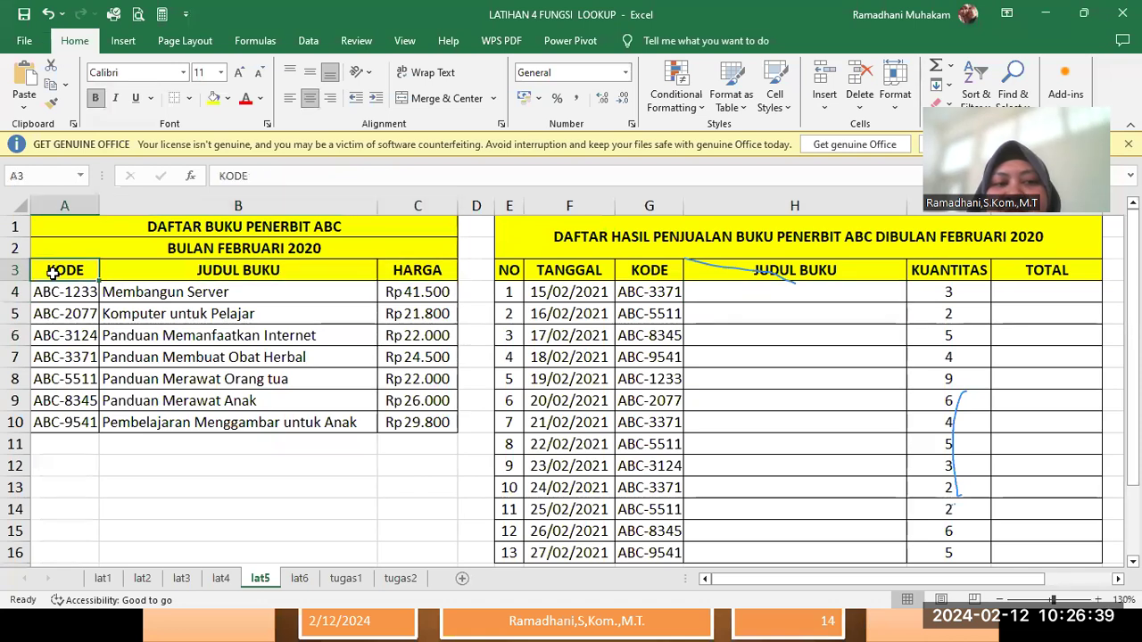
pyautogui.moveTo(58, 292); pyautogui.dragTo(384, 421)
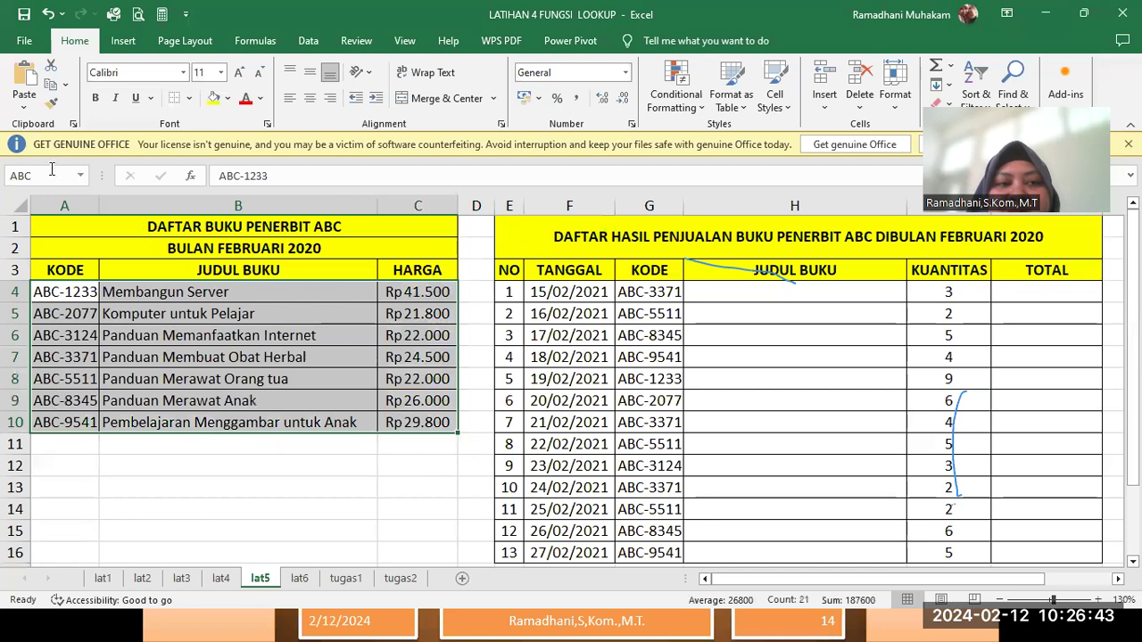
# Enter =VLOOKUP(G4;ABC;2;FALSE) in H4 to look up the first sale's JUDUL BUKU.
pyautogui.click(722, 295)
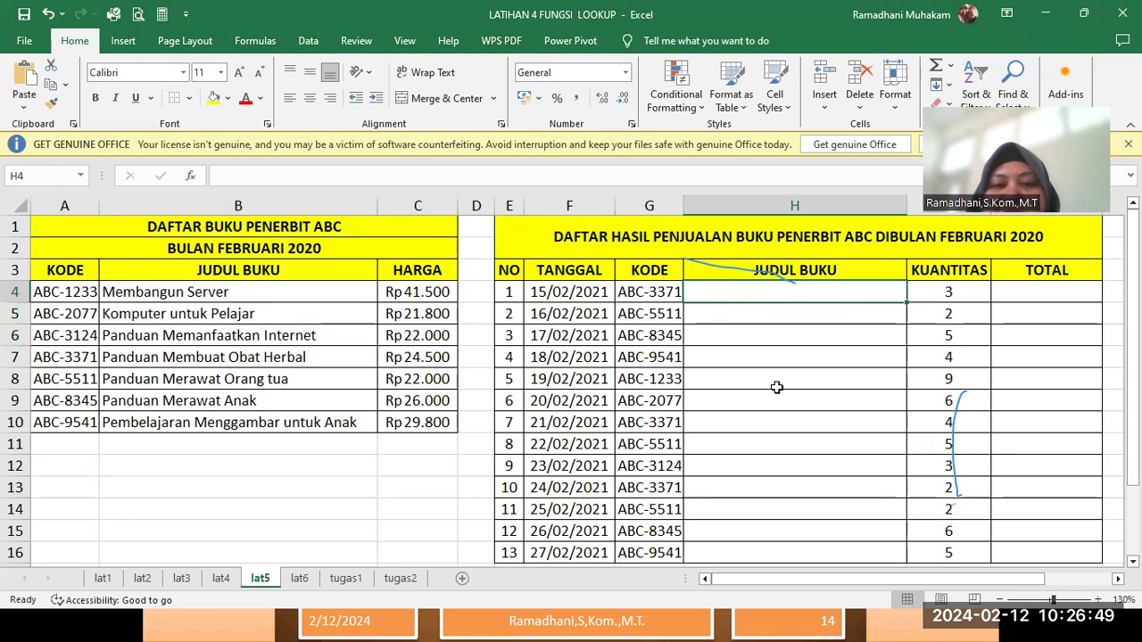
pyautogui.write('=')
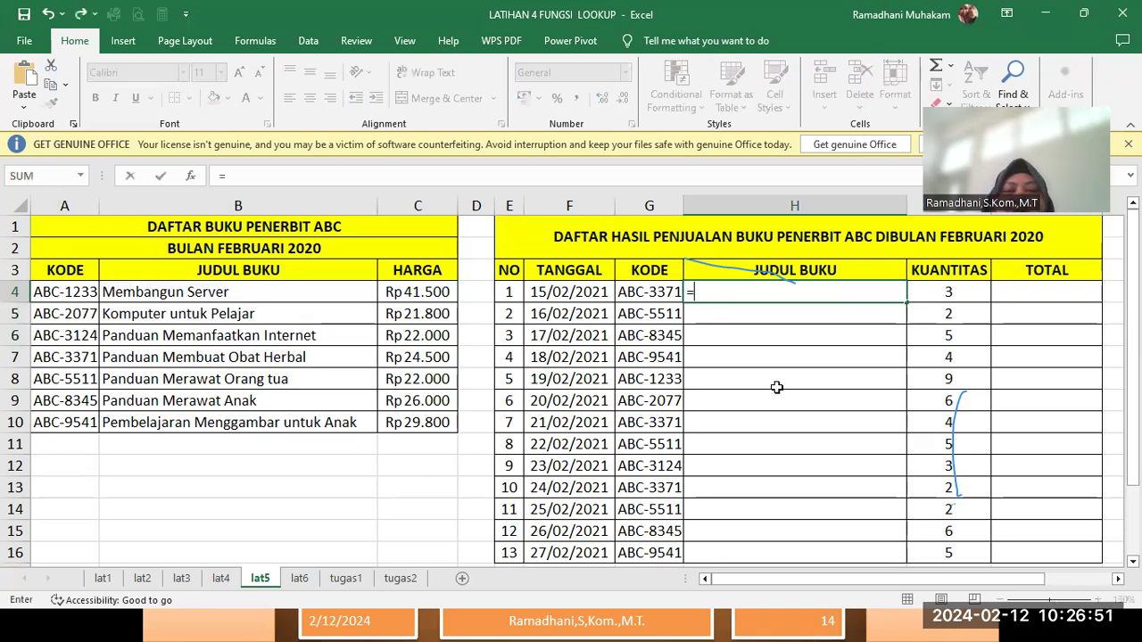
pyautogui.write('VLOOKUP')
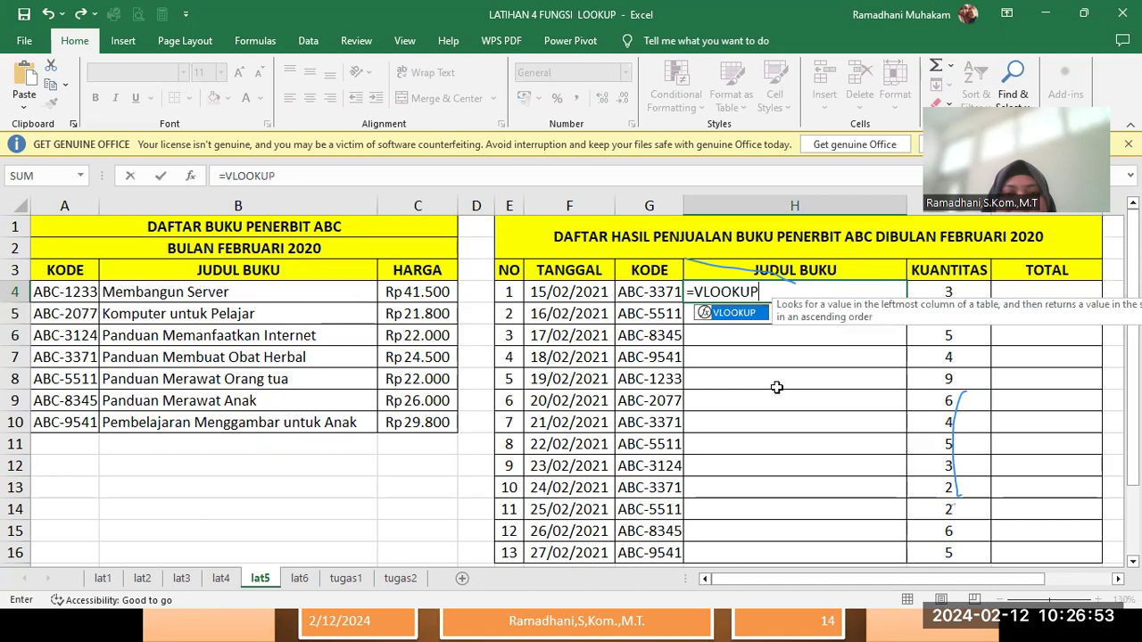
pyautogui.write('(')
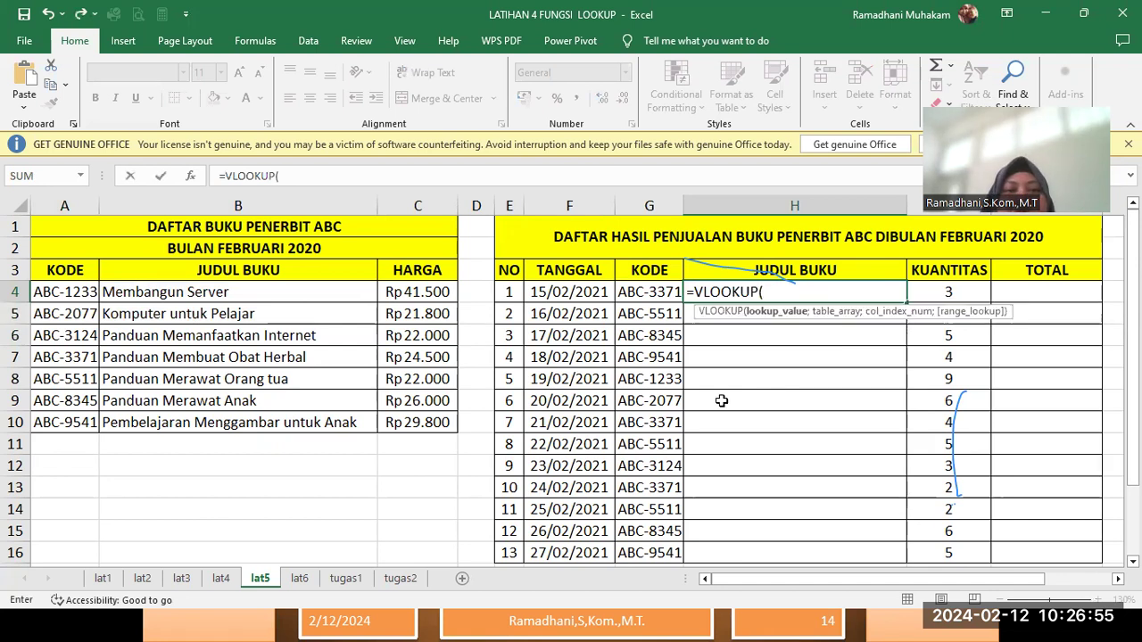
pyautogui.click(639, 292)
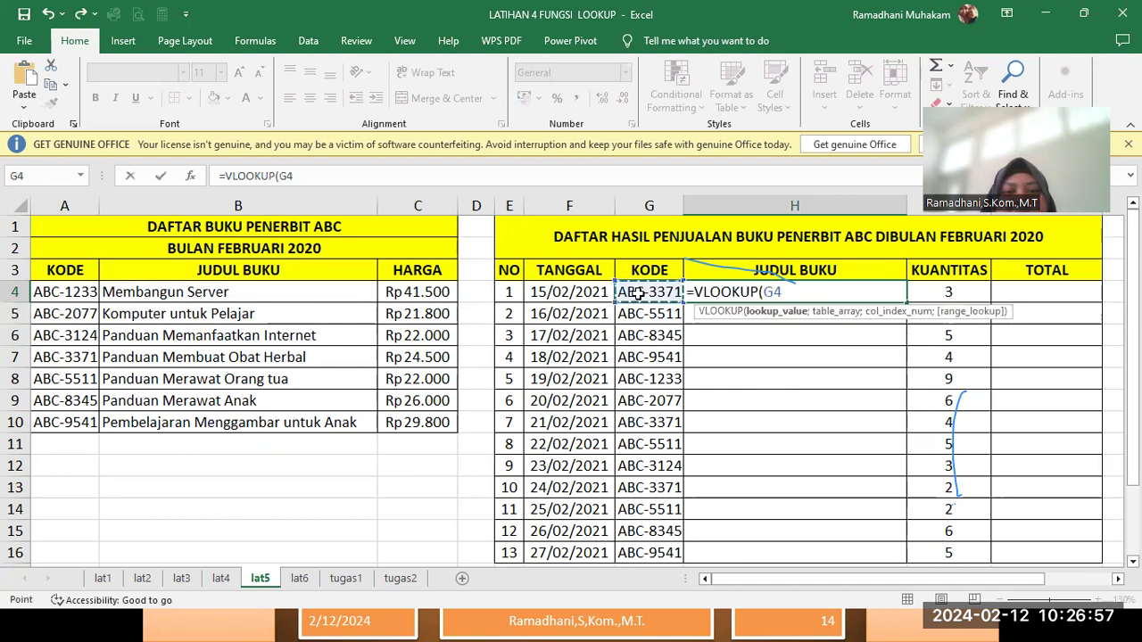
pyautogui.write(';')
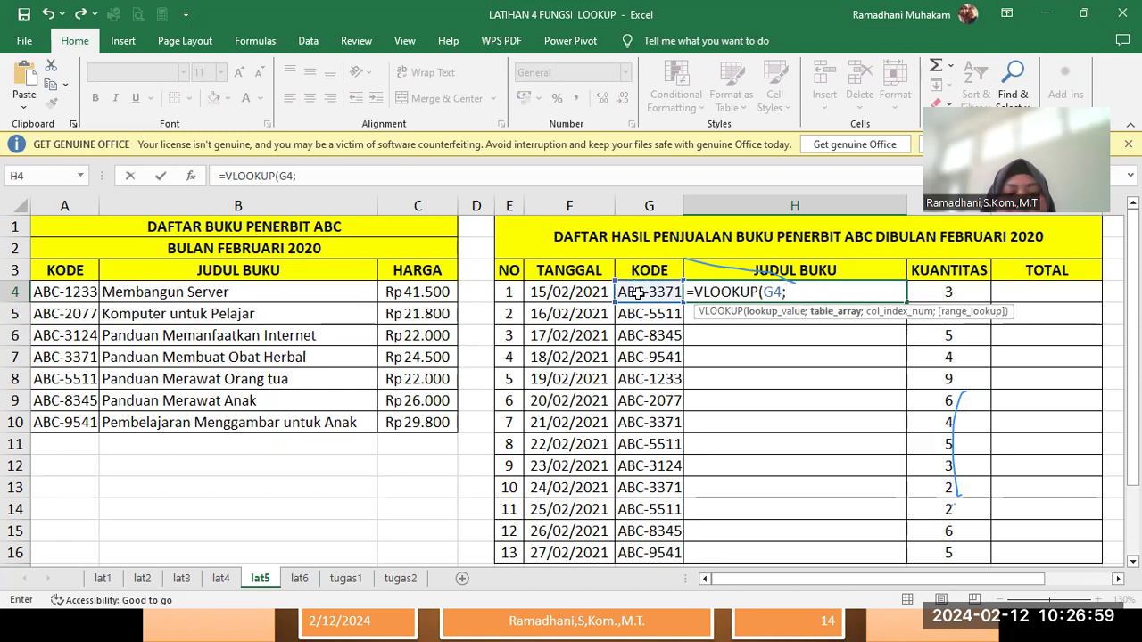
pyautogui.write('ABC')
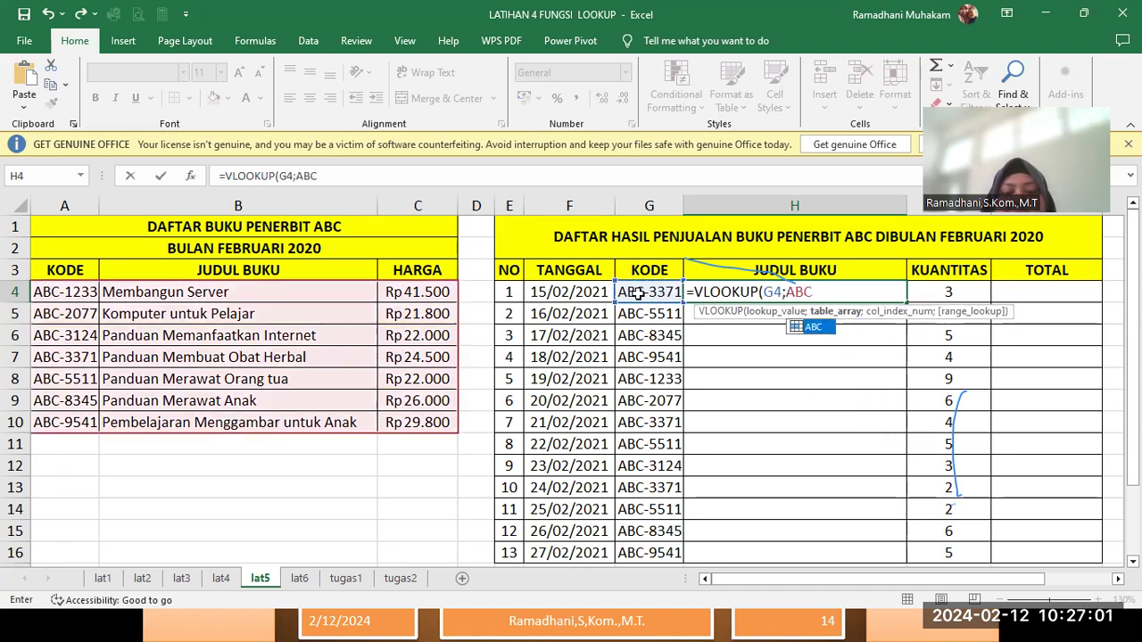
pyautogui.write(';')
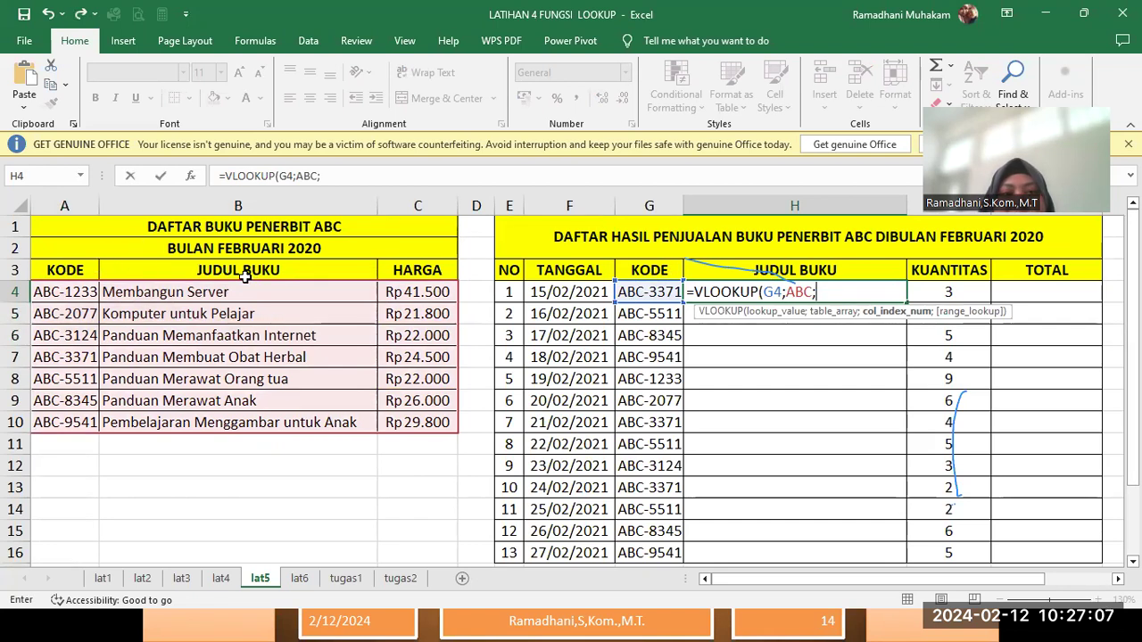
pyautogui.write('2;FAL')
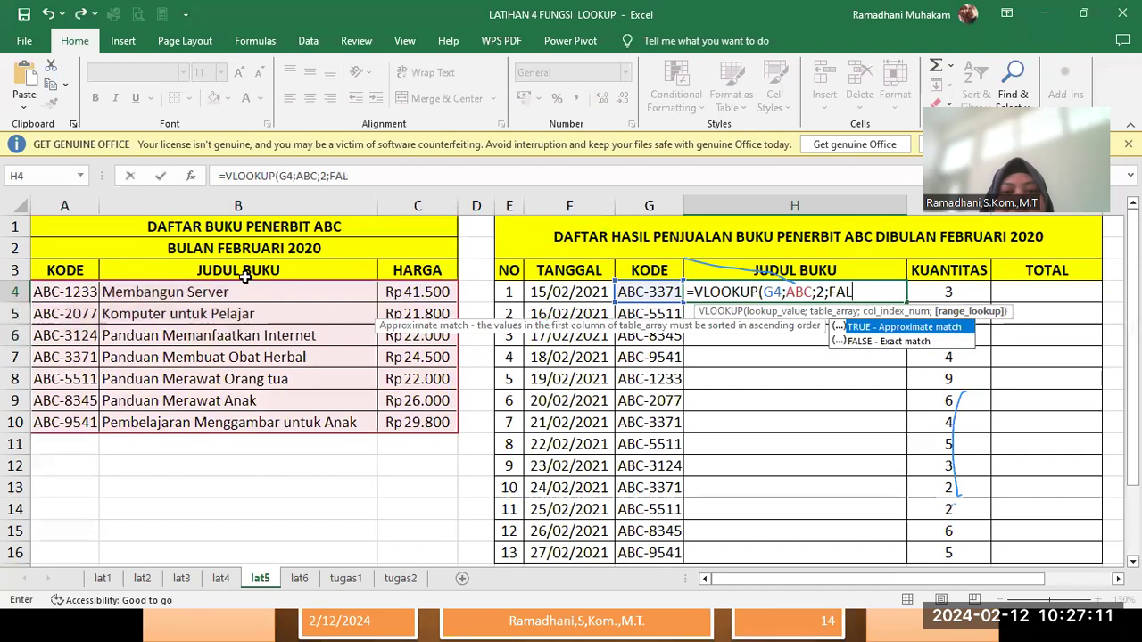
pyautogui.write('SE)')
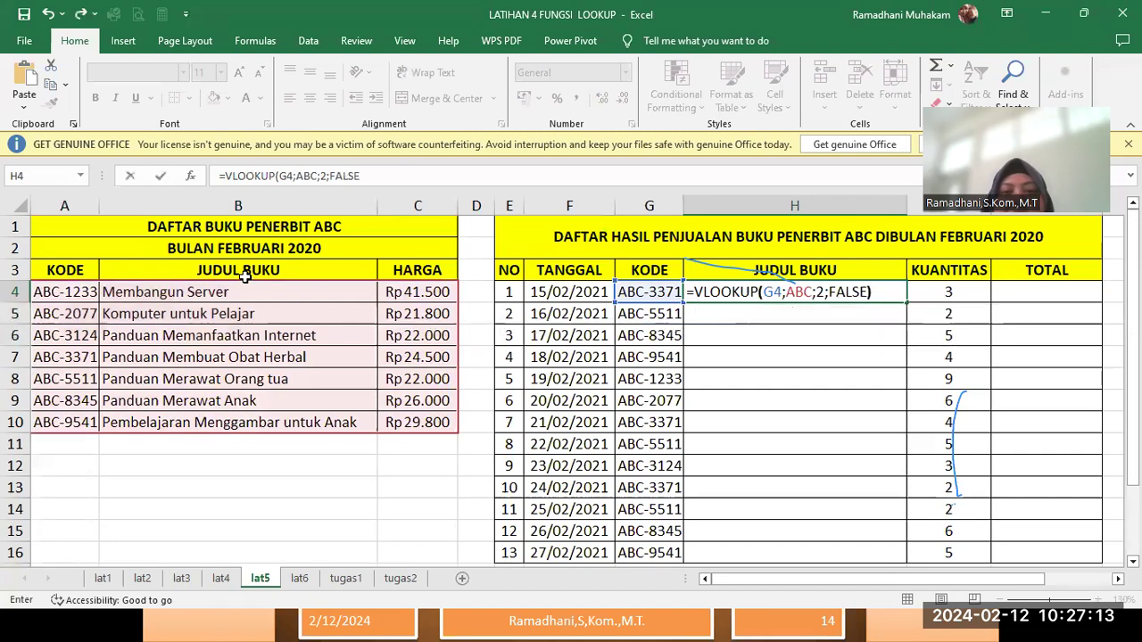
pyautogui.press('Return')
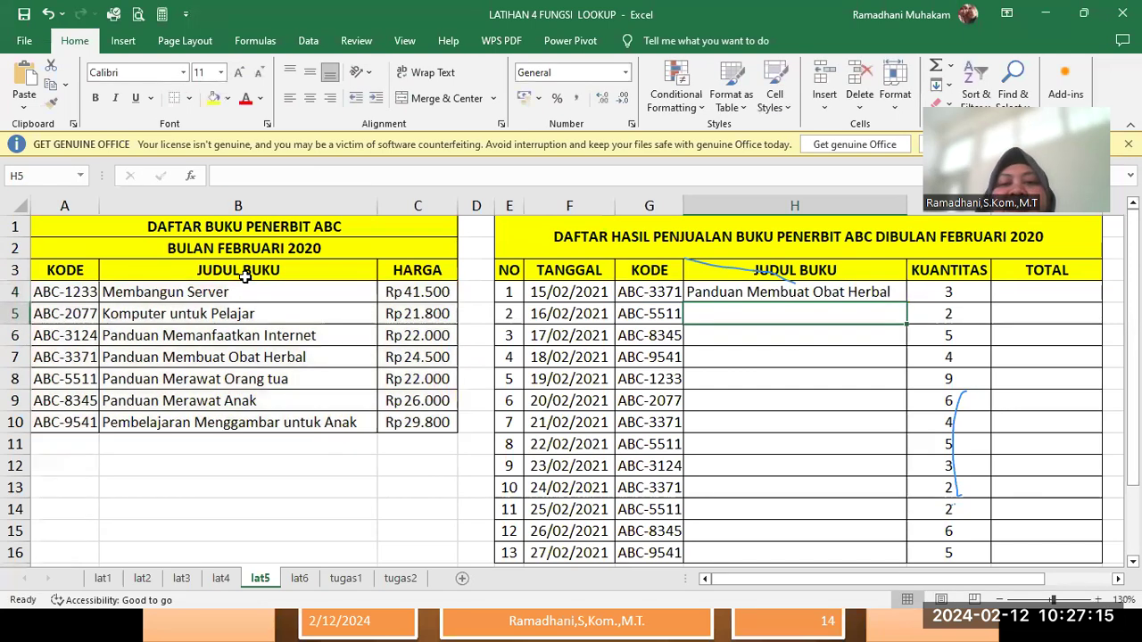
# Check H4's title against the ABC-3371 row in the book list, and copy its formula down to H16.
pyautogui.click(675, 295)
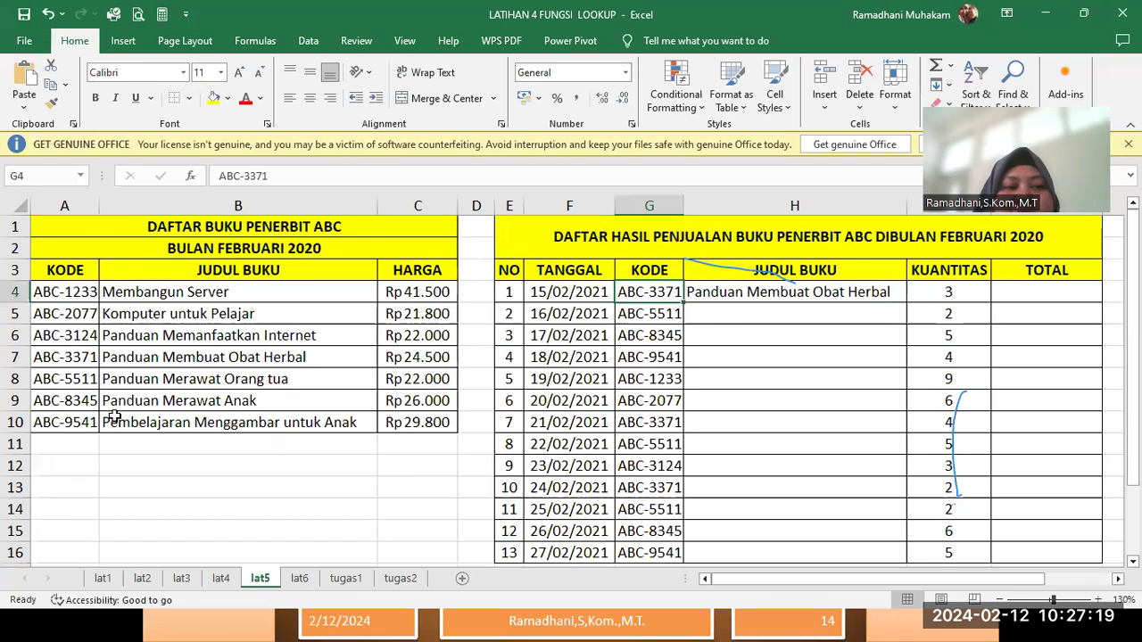
pyautogui.click(81, 357)
pyautogui.click(203, 357)
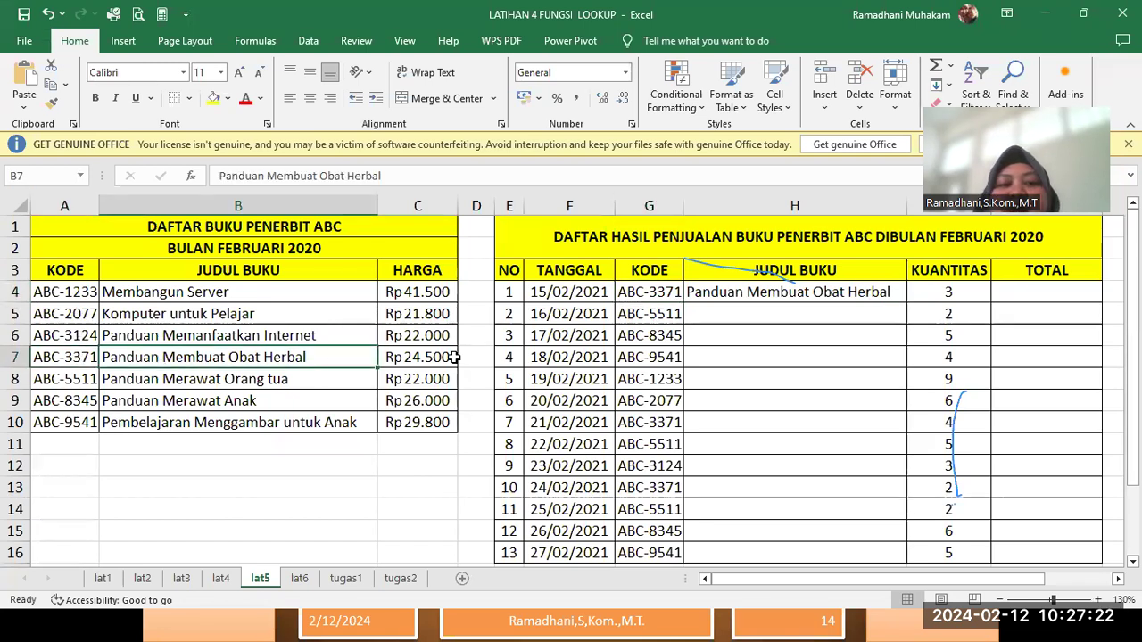
pyautogui.click(814, 293)
pyautogui.doubleClick(906, 302)
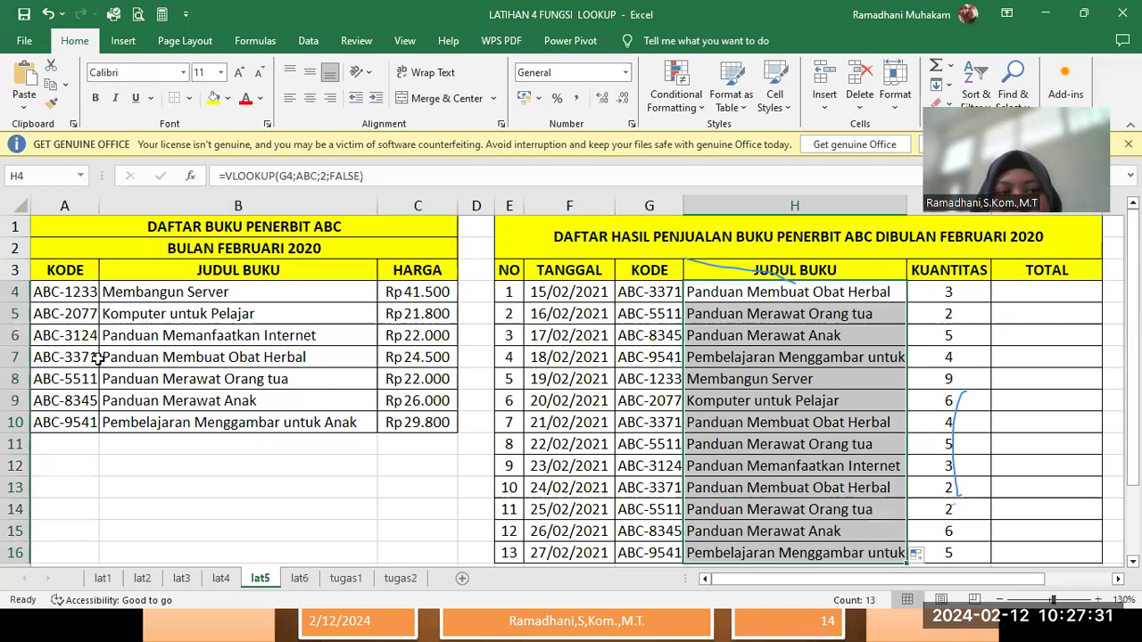
pyautogui.click(758, 435)
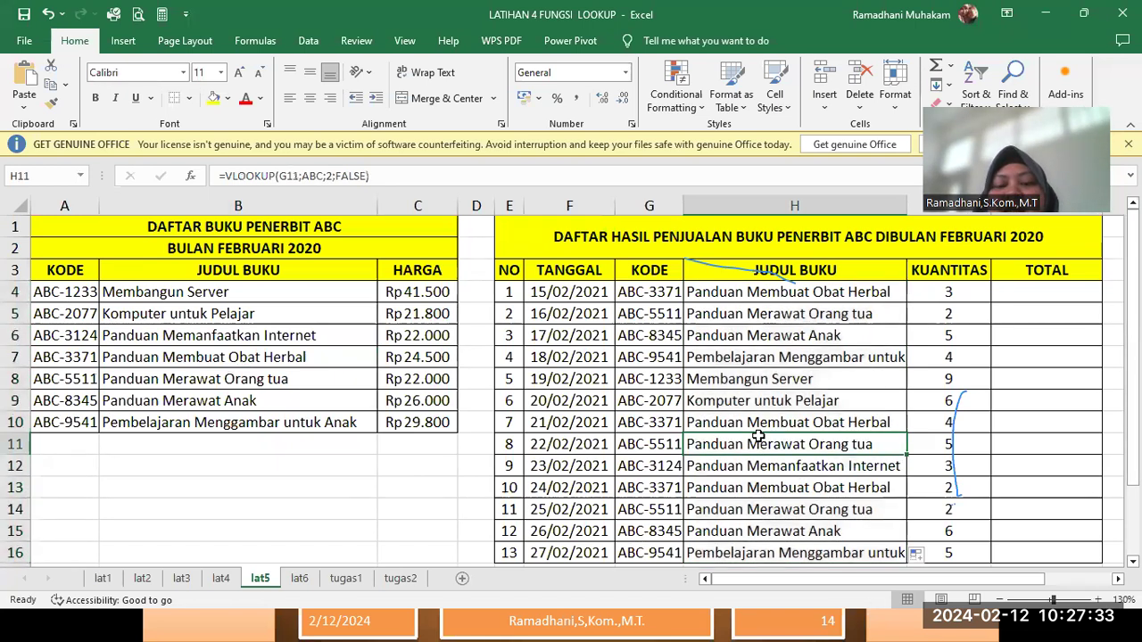
# Try to calculate the first sale's TOTAL in J4 by multiplying the KUANTITAS in I4 by the HARGA in C4.
pyautogui.click(1035, 304)
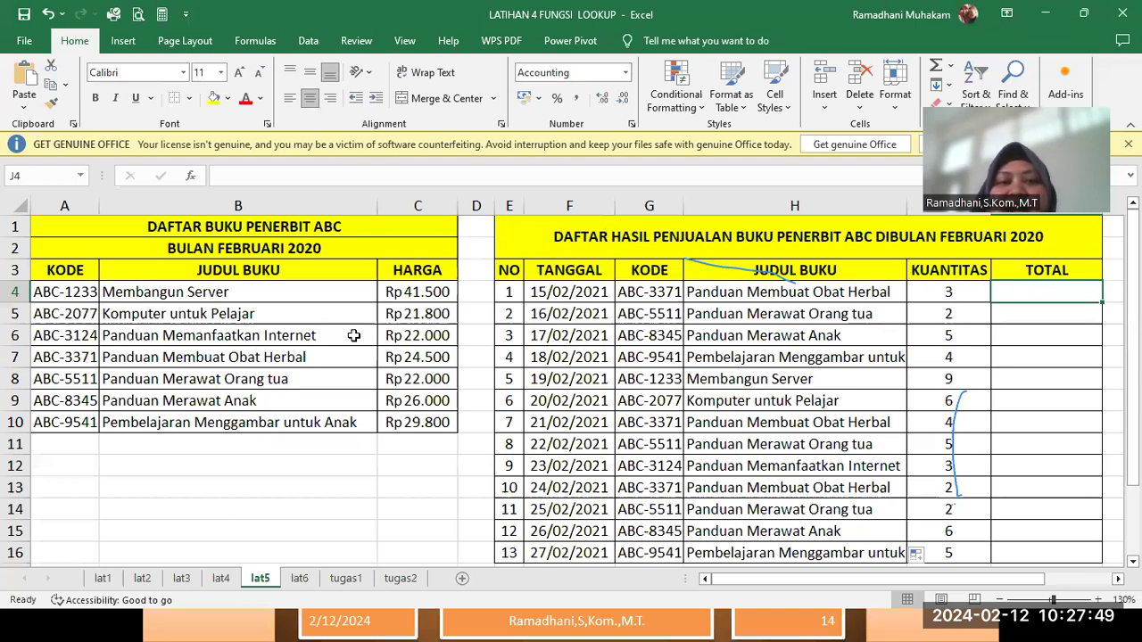
pyautogui.click(403, 287)
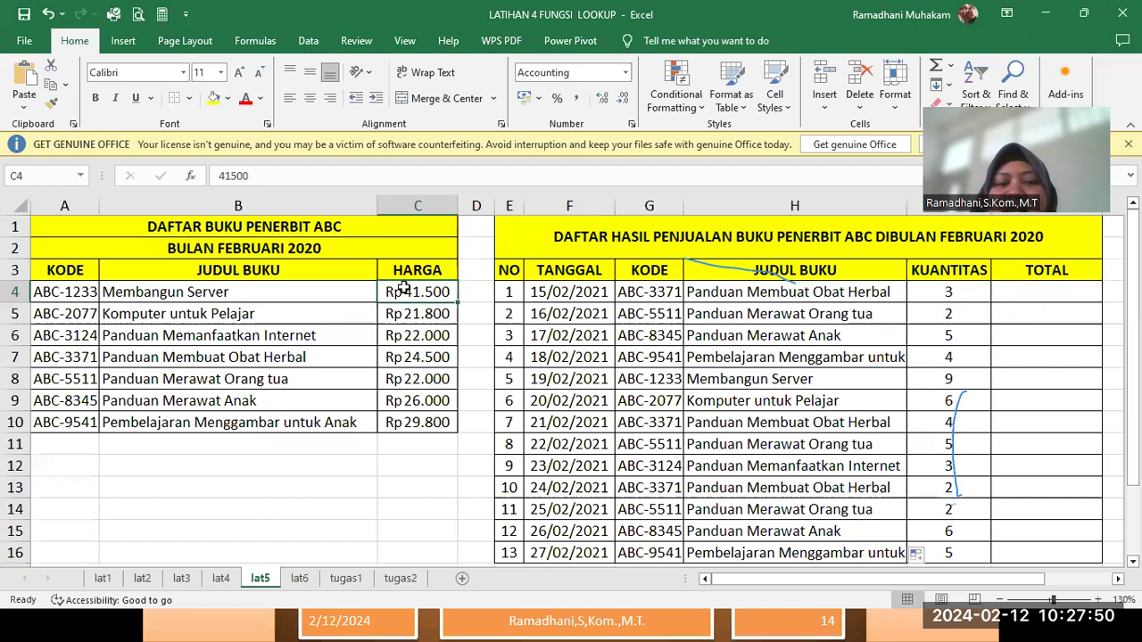
pyautogui.click(1038, 294)
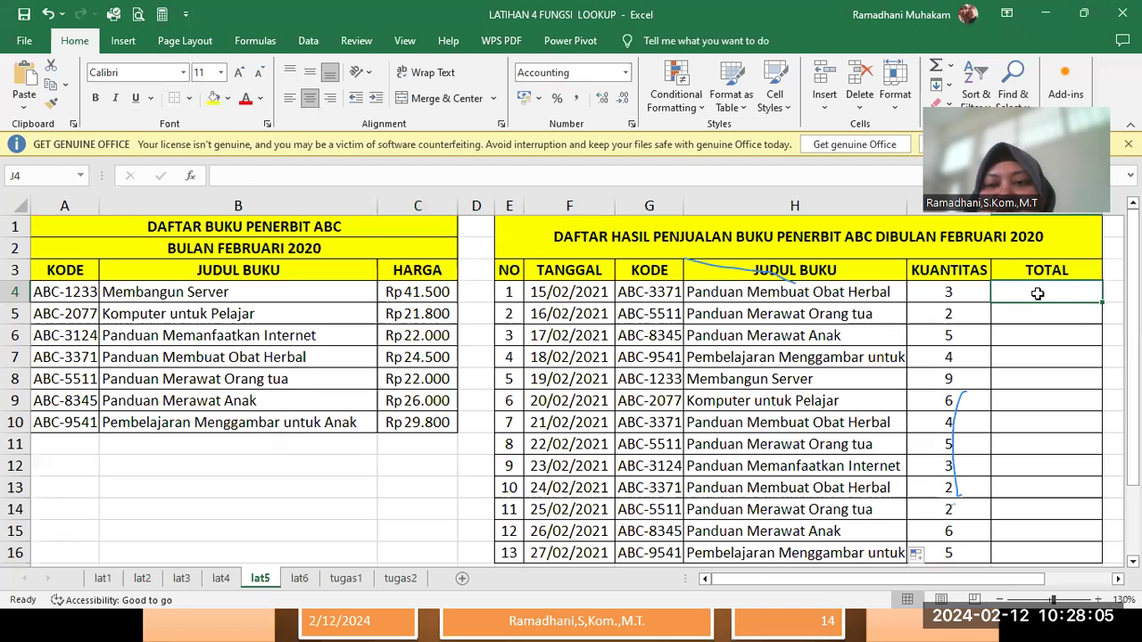
pyautogui.click(945, 292)
pyautogui.click(394, 294)
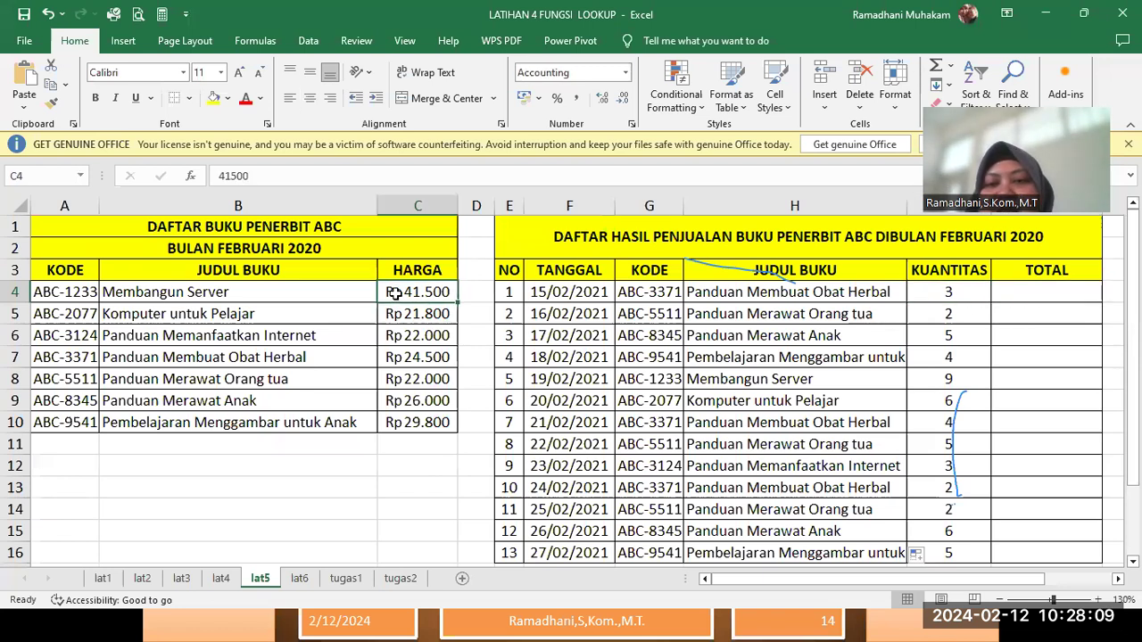
pyautogui.click(1033, 297)
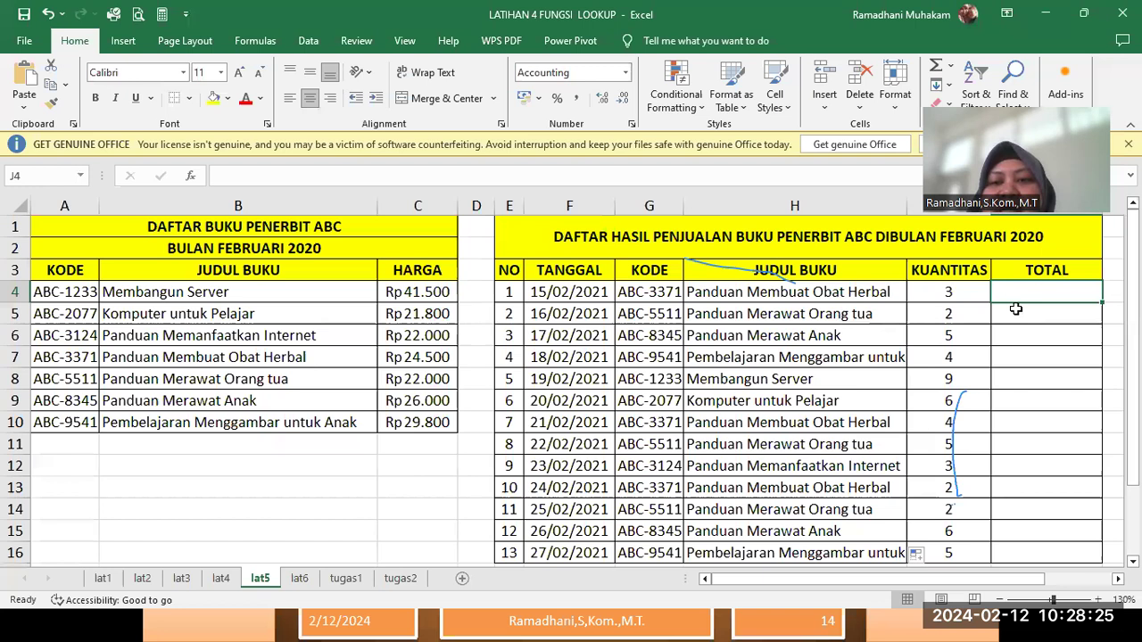
pyautogui.write('=')
pyautogui.click(927, 292)
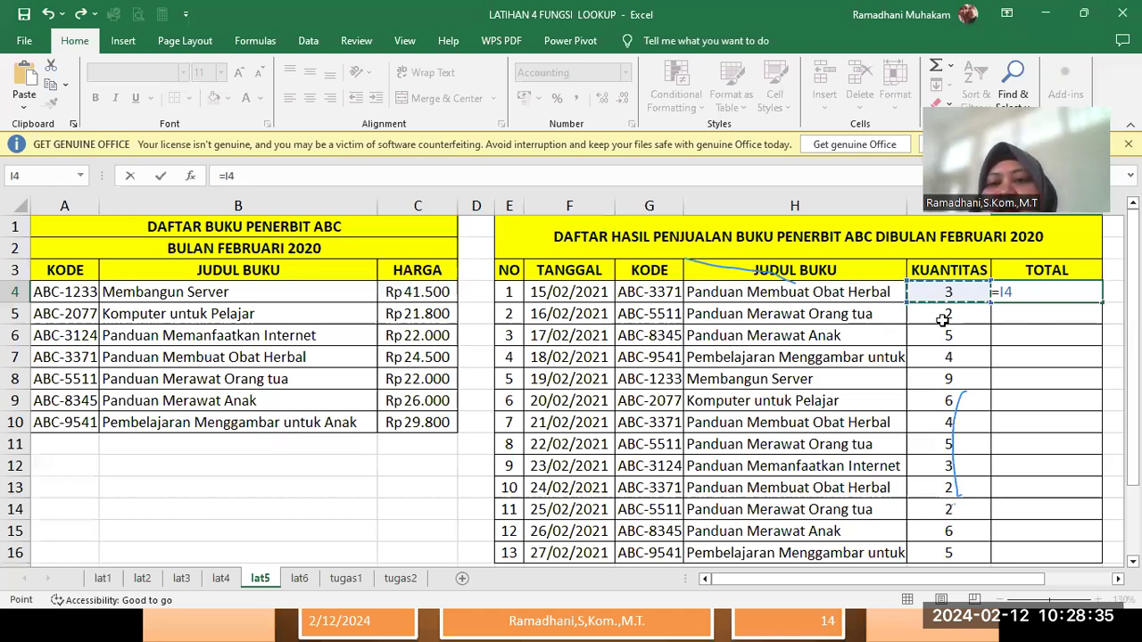
pyautogui.press('Return')
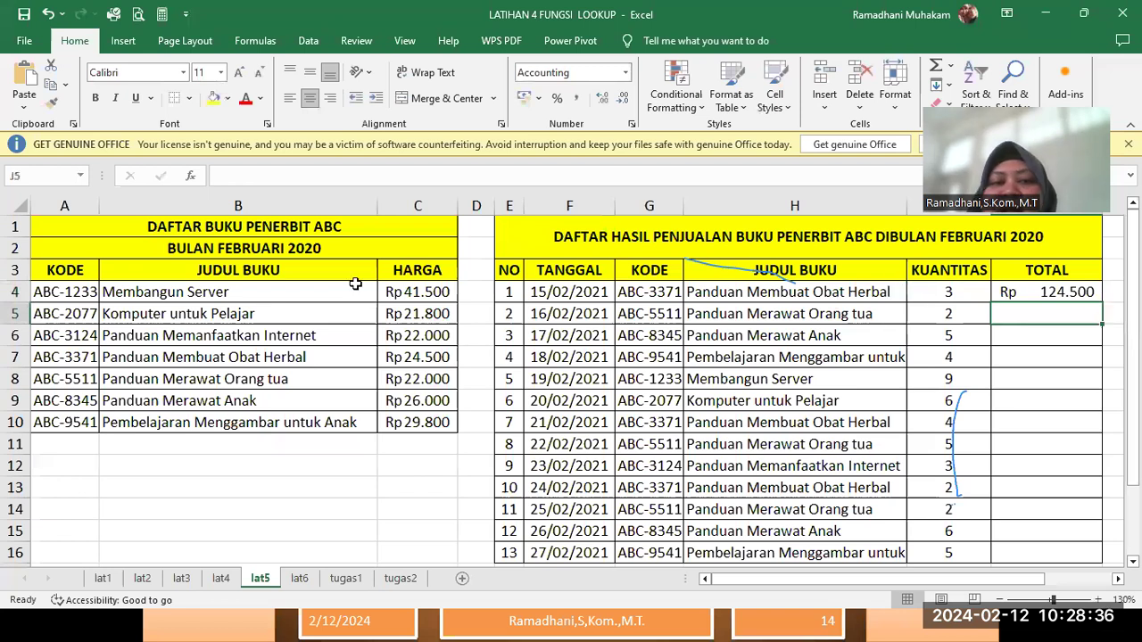
# Compare the HARGA in C4 with the price in the Panduan Membuat Obat Herbal row, and clear the TOTAL in J4.
pyautogui.click(423, 298)
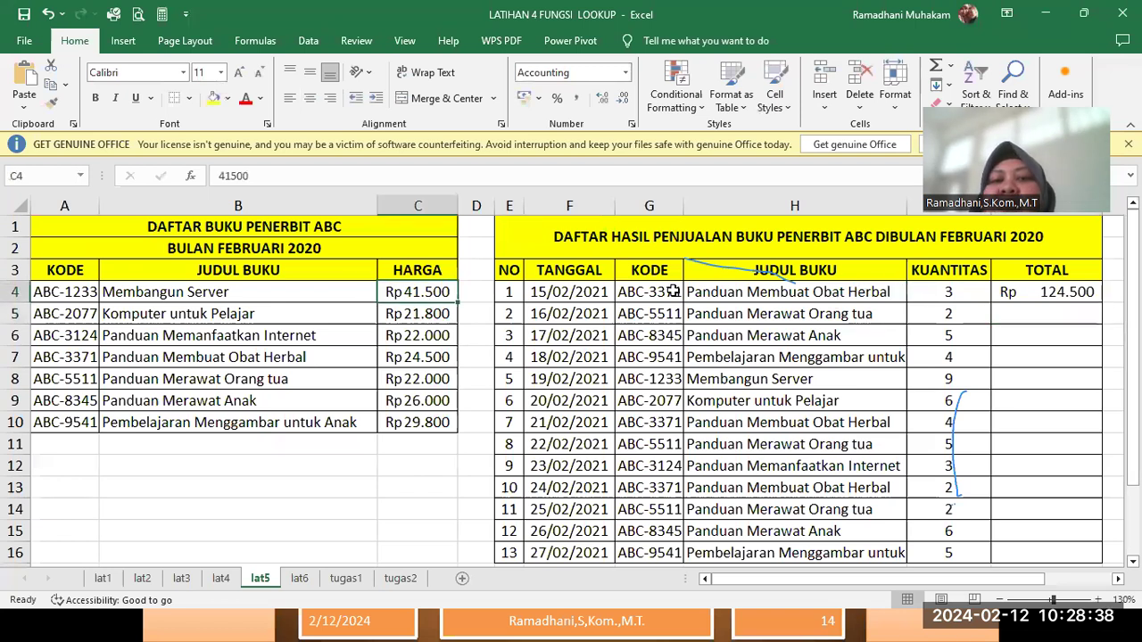
pyautogui.click(870, 292)
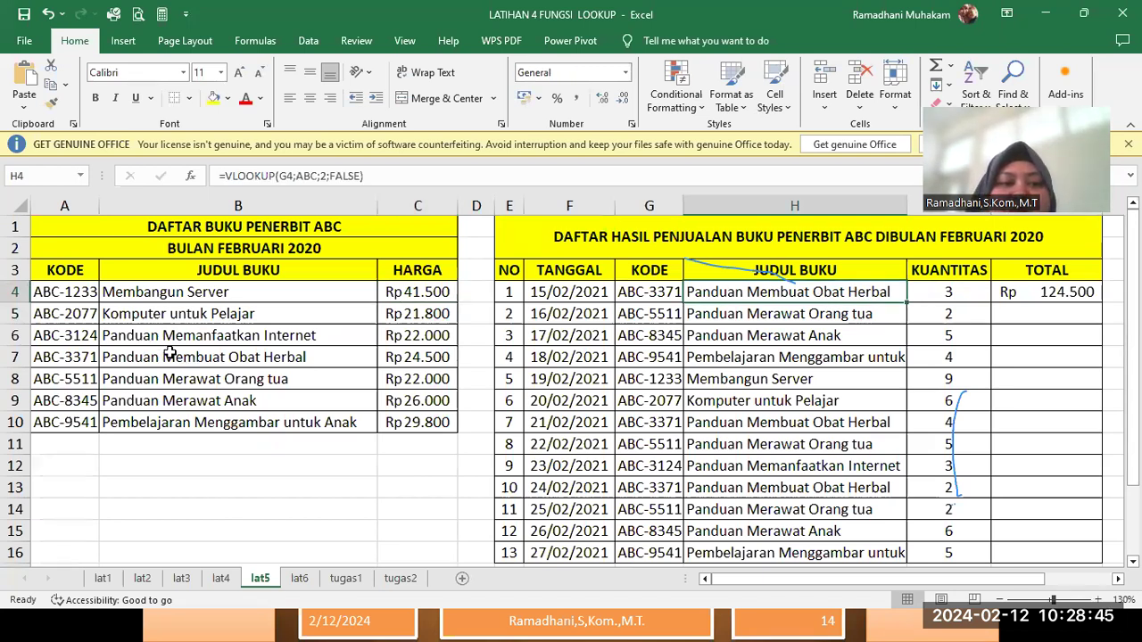
pyautogui.click(442, 356)
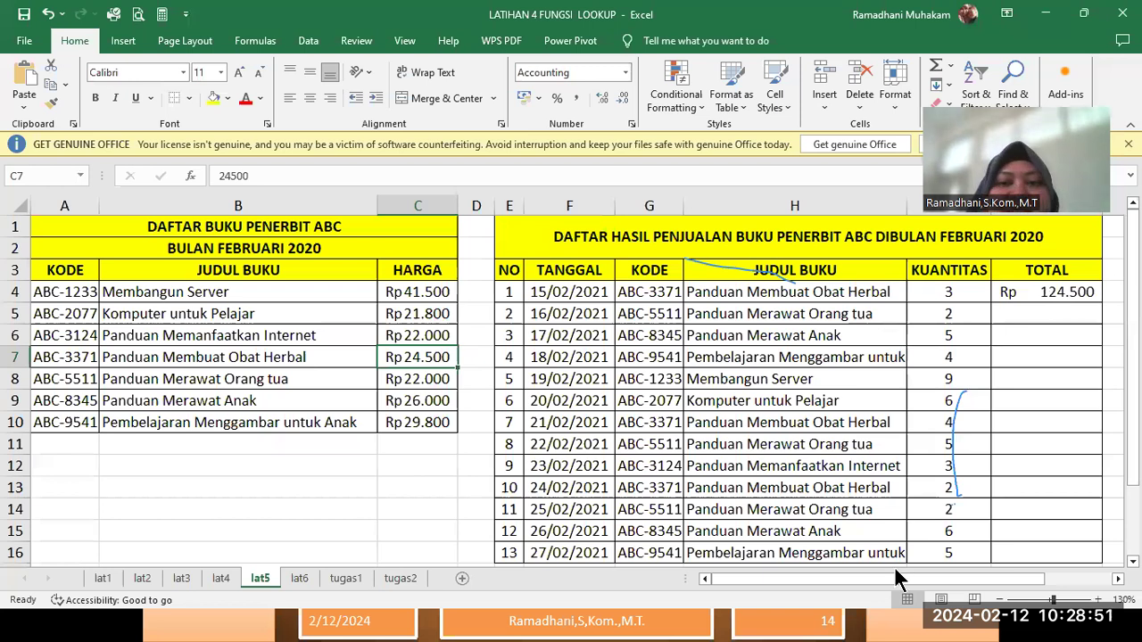
pyautogui.click(1038, 295)
pyautogui.press('Delete')
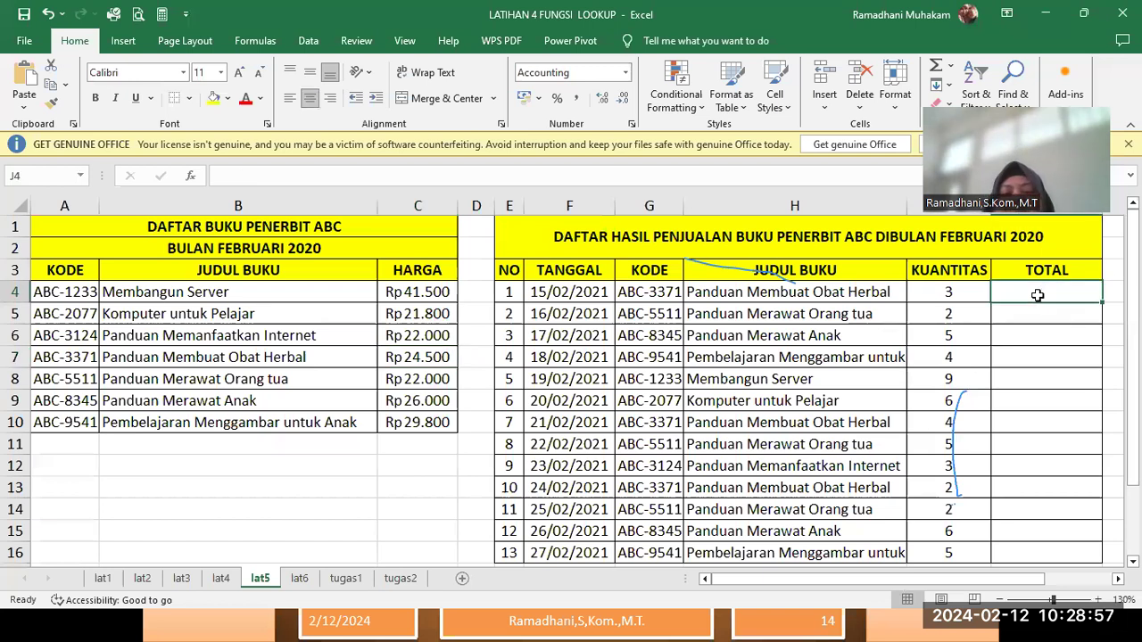